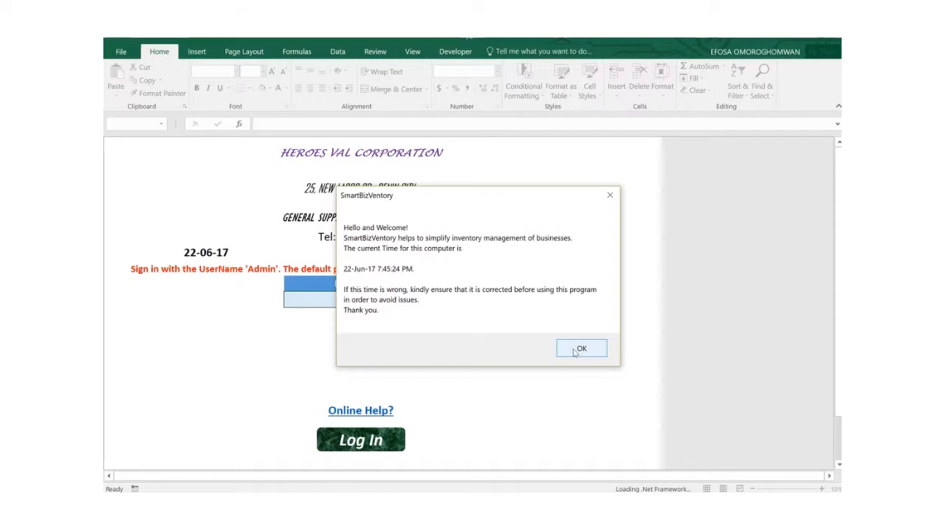
Dismiss the welcome message and log in to the inventory program with the Admin user name
{"action": "left_click", "coordinate": [580, 349]}
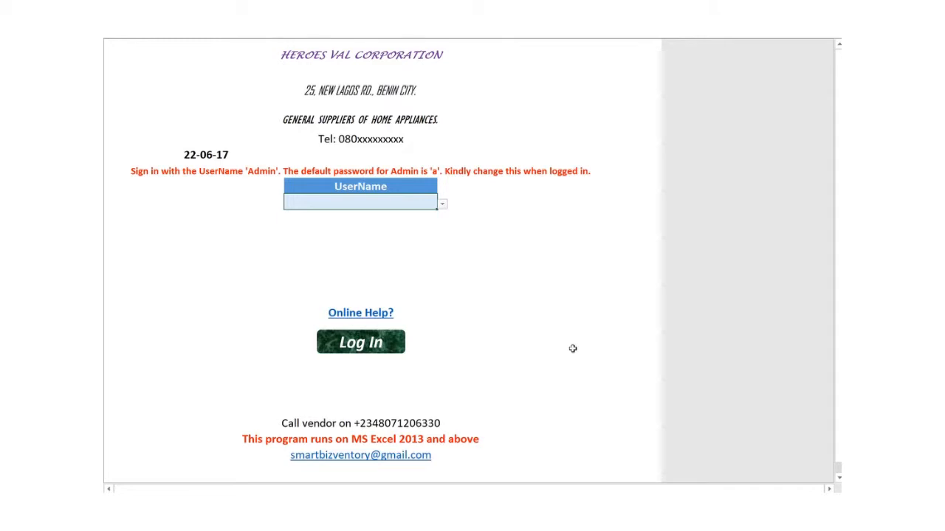
{"action": "left_click", "coordinate": [444, 206]}
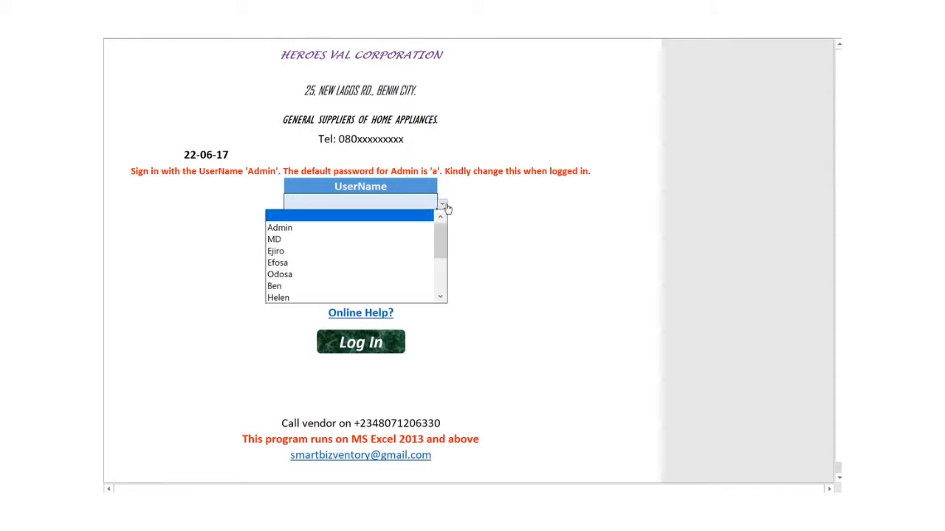
{"action": "left_click", "coordinate": [371, 228]}
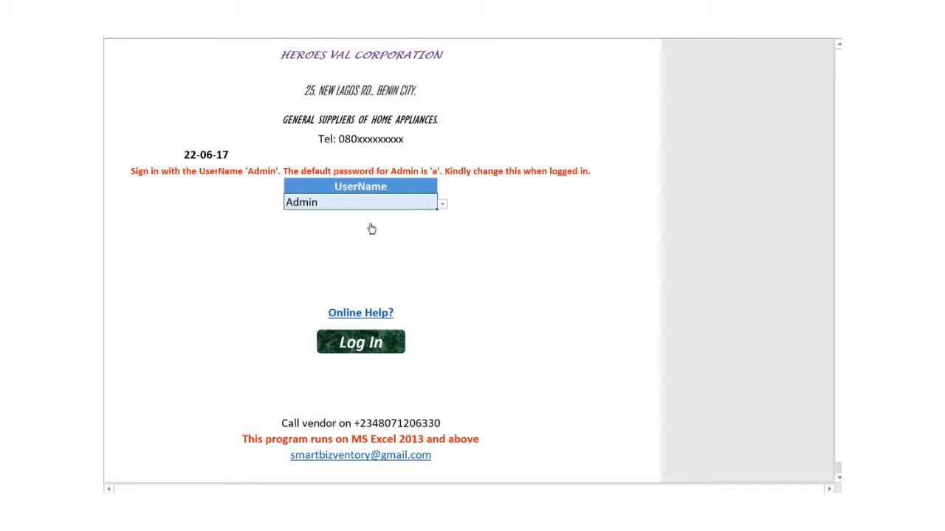
{"action": "left_click", "coordinate": [376, 345]}
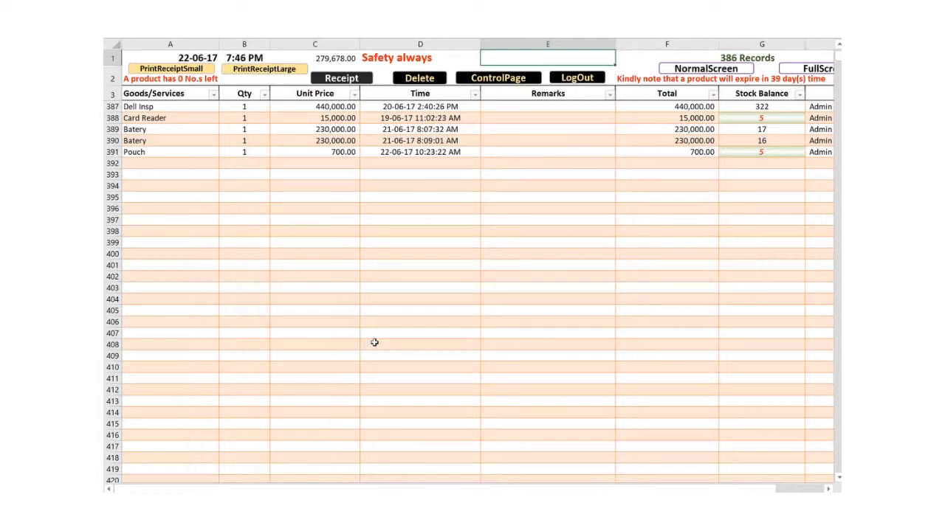
Enter Philip Computer as the product in the first empty Goods/Services row, row 392
{"action": "left_click", "coordinate": [163, 164]}
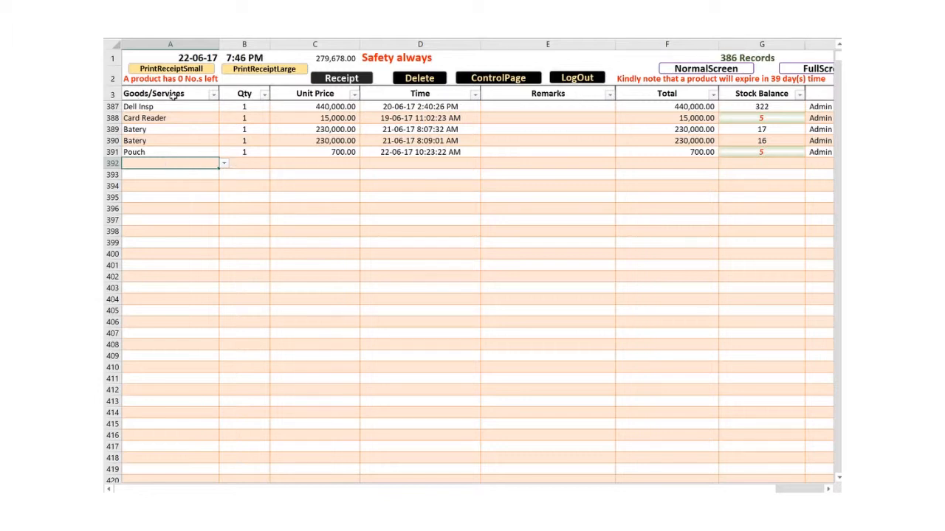
{"action": "left_click", "coordinate": [224, 164]}
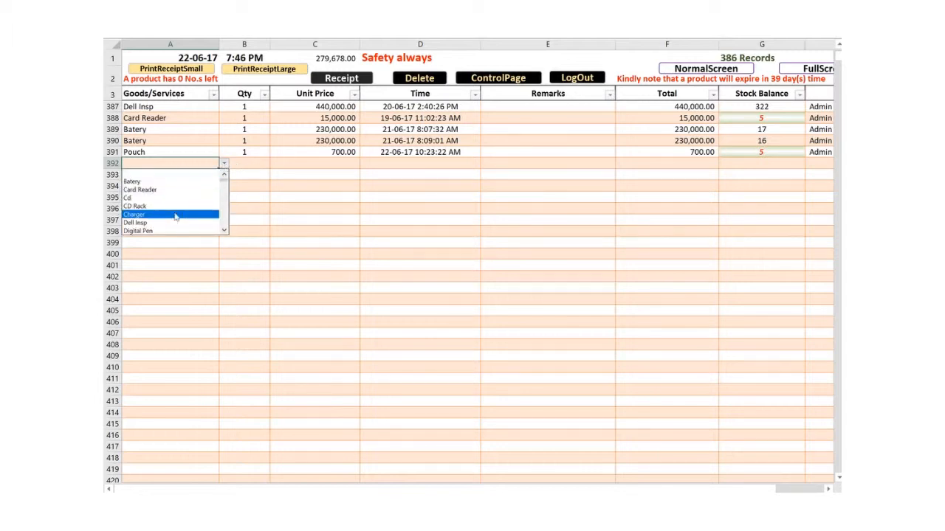
{"action": "scroll", "coordinate": [225, 218], "scroll_direction": "down", "scroll_amount": 3}
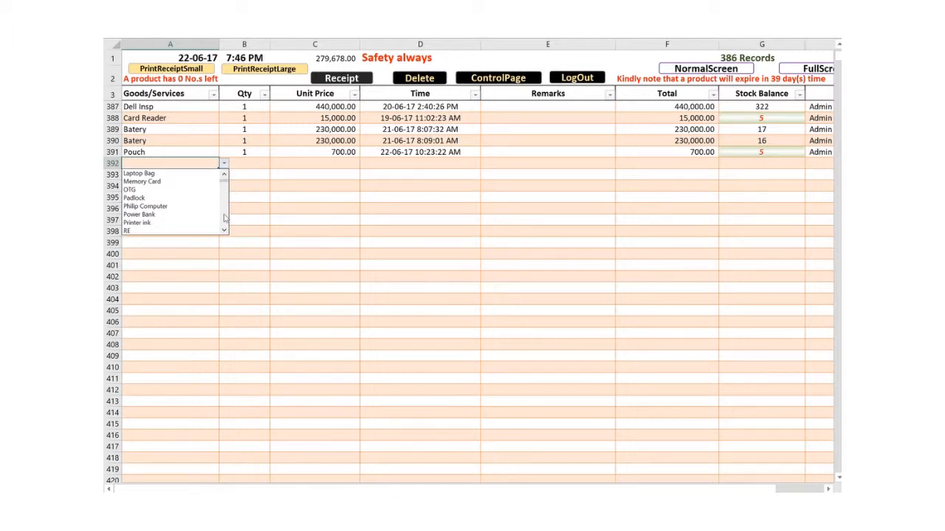
{"action": "left_click", "coordinate": [152, 209]}
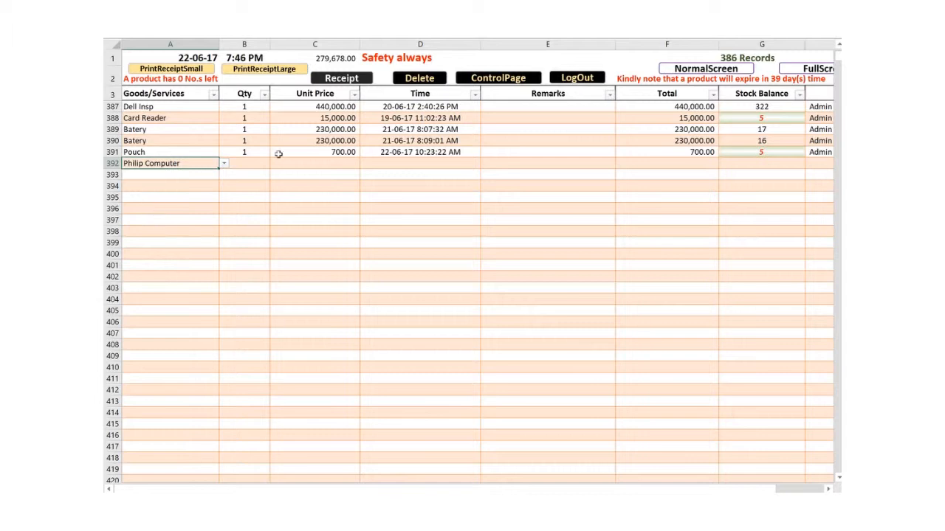
{"action": "left_click", "coordinate": [255, 162]}
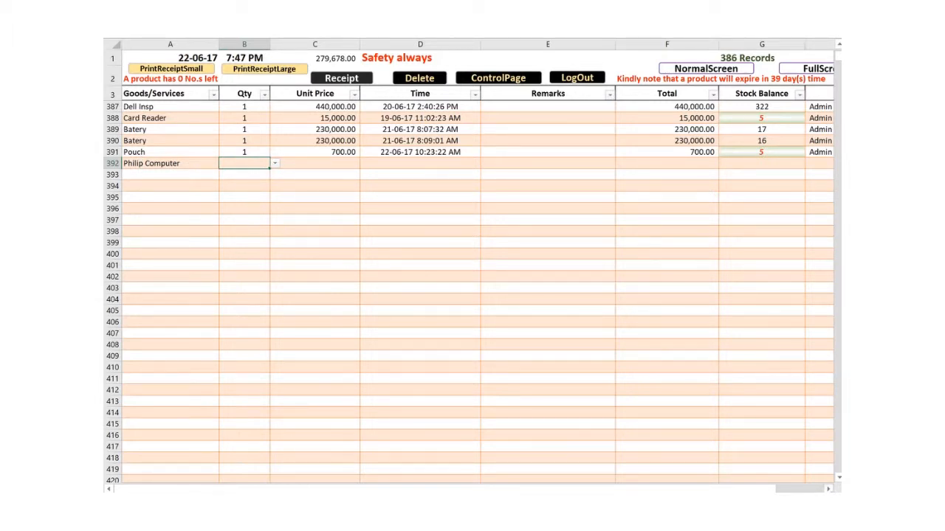
Examine the time choices offered for the AutoSaveInterval setting in cell O3, then return to the sales columns
{"action": "left_click", "coordinate": [829, 489]}
{"action": "left_click", "coordinate": [829, 489]}
{"action": "left_click", "coordinate": [828, 489]}
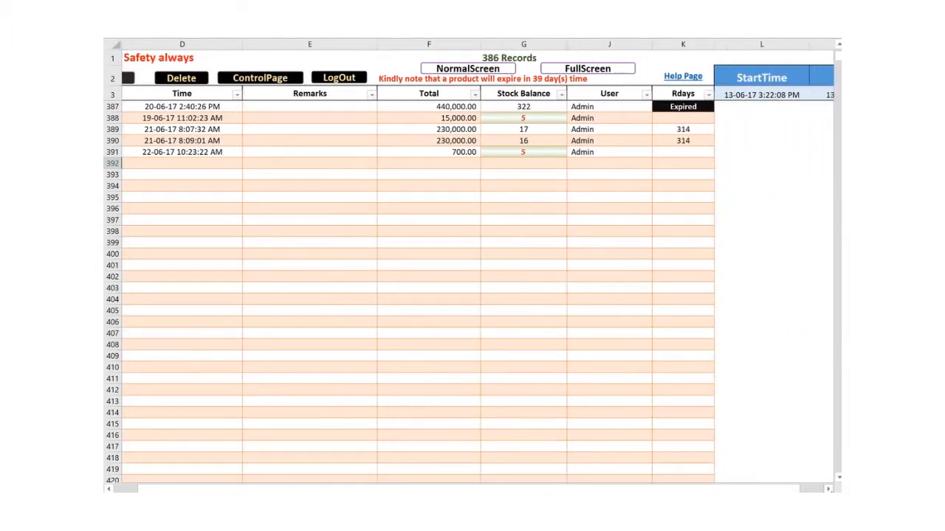
{"action": "left_click", "coordinate": [828, 489]}
{"action": "left_click", "coordinate": [829, 490]}
{"action": "left_click", "coordinate": [829, 490]}
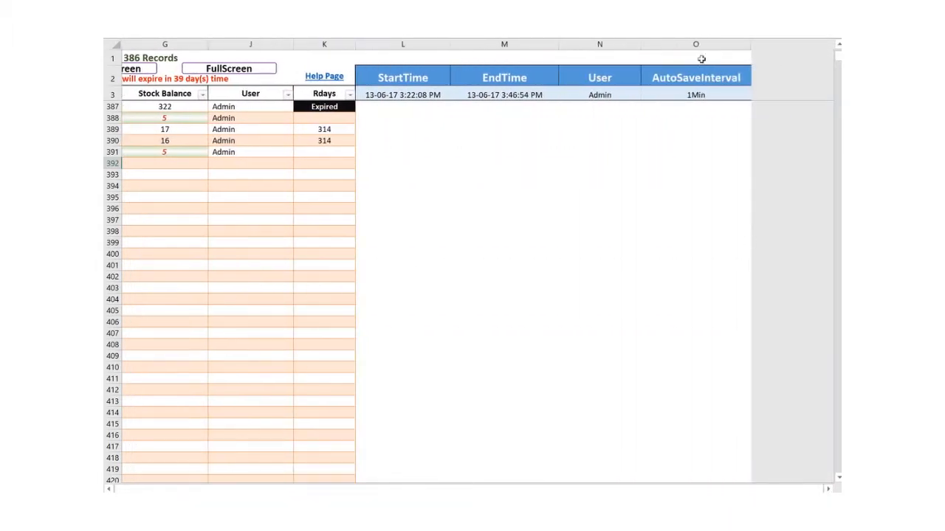
{"action": "left_click", "coordinate": [696, 94]}
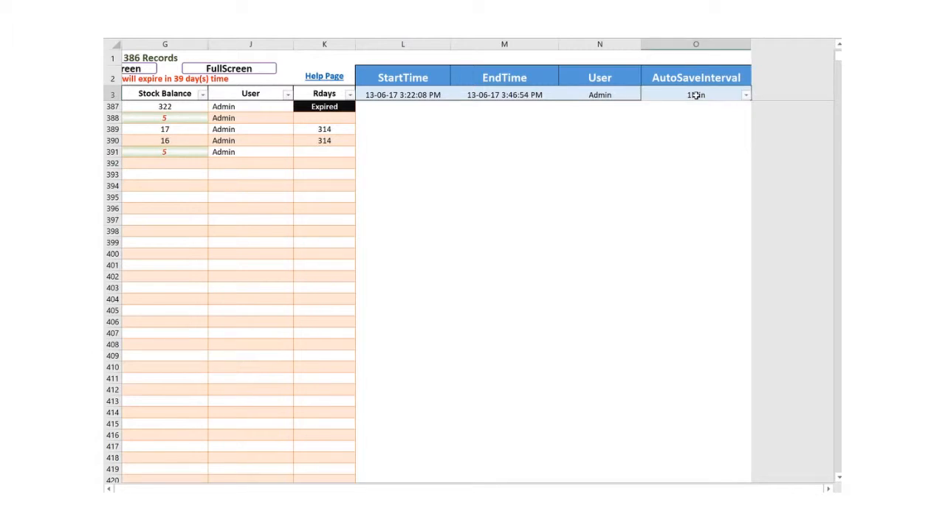
{"action": "left_click", "coordinate": [747, 96]}
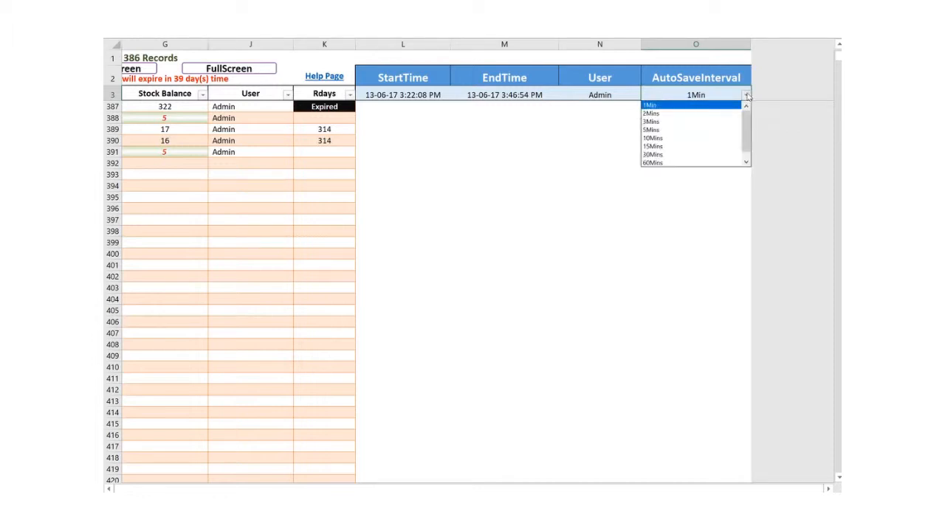
{"action": "left_click", "coordinate": [678, 95]}
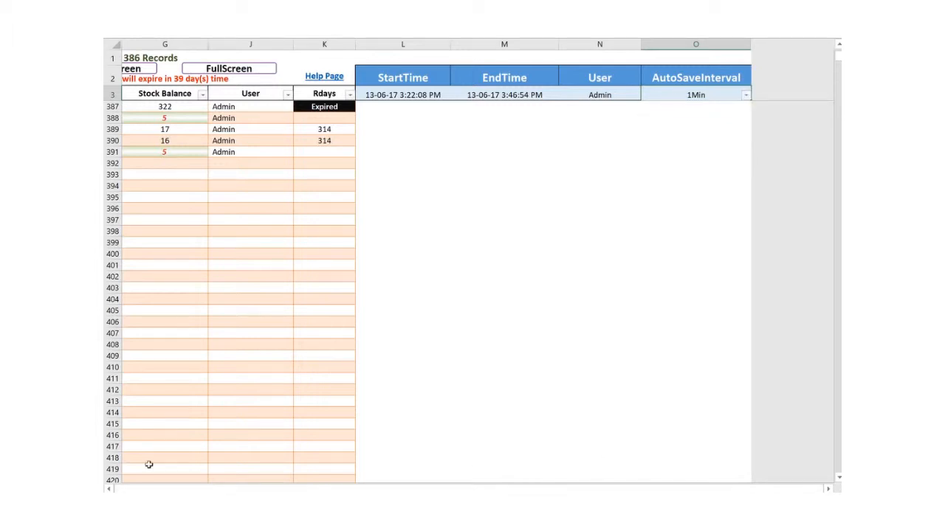
{"action": "scroll", "coordinate": [110, 489], "scroll_direction": "left", "scroll_amount": 6}
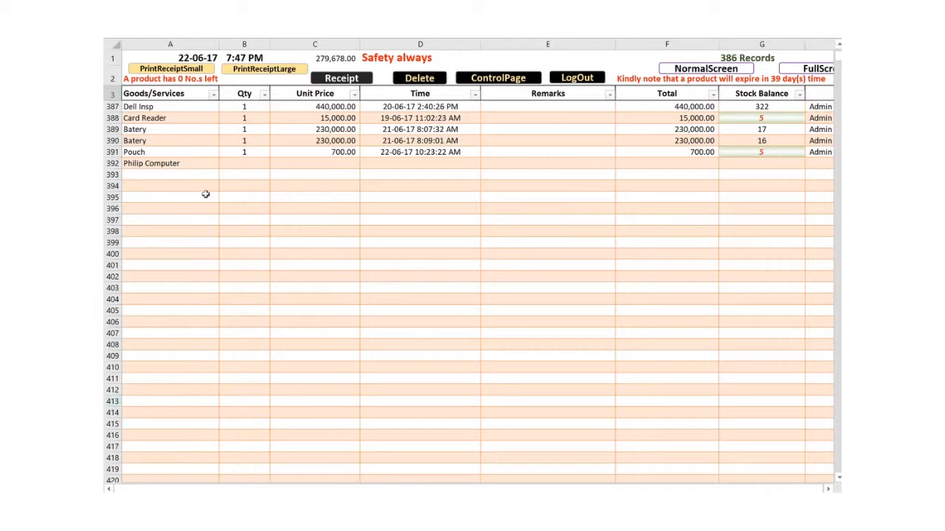
Set the Philip Computer sale's quantity to 1 and its unit price to 400,000
{"action": "left_click", "coordinate": [234, 163]}
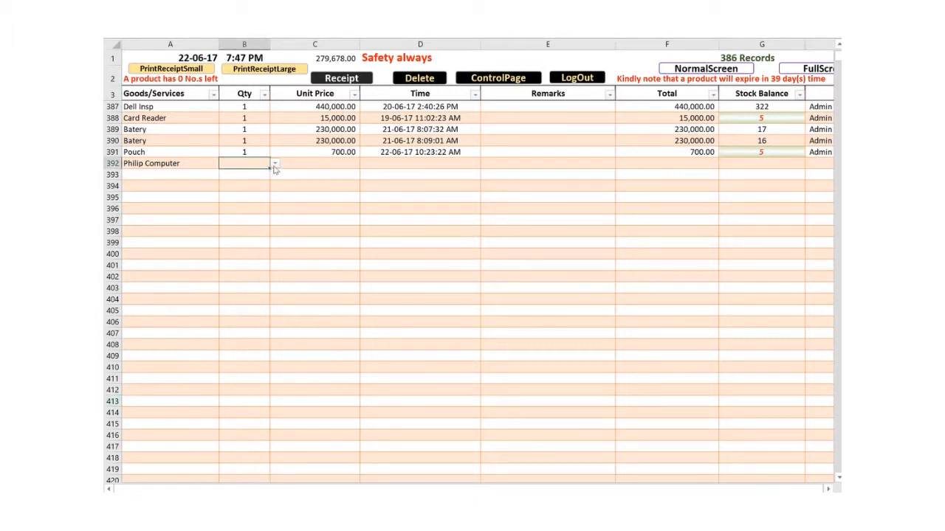
{"action": "left_click", "coordinate": [274, 163]}
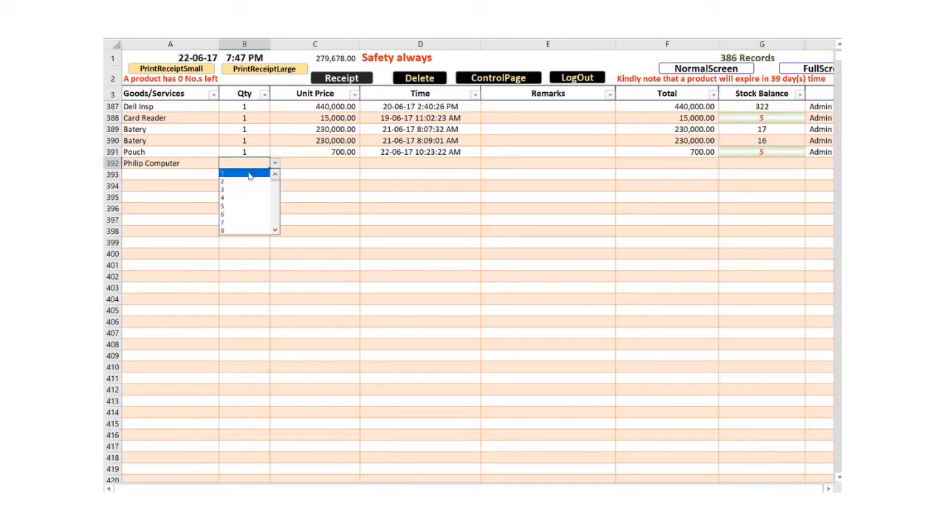
{"action": "left_click", "coordinate": [249, 174]}
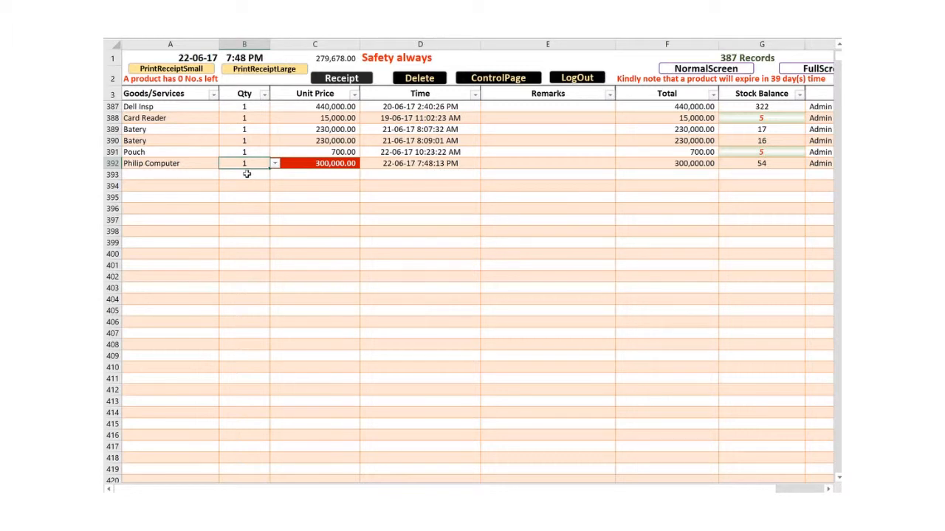
{"action": "left_click", "coordinate": [316, 164]}
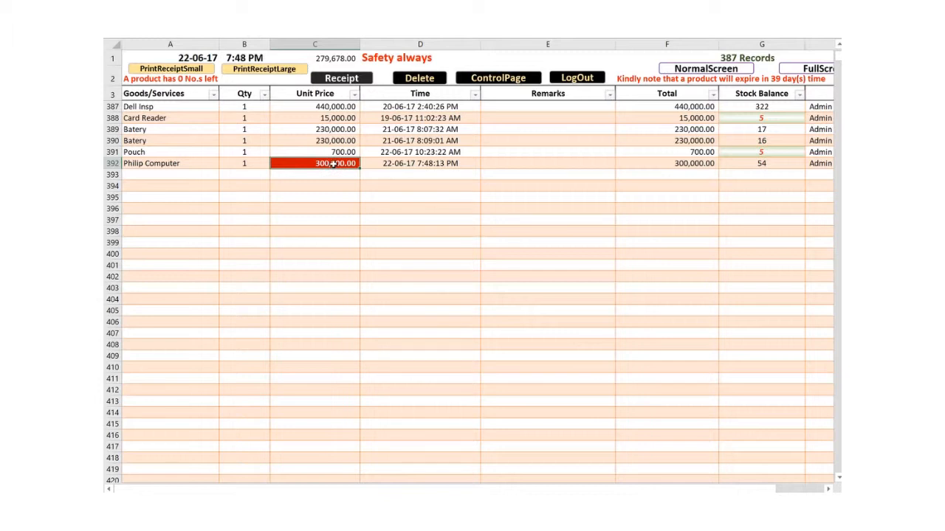
{"action": "type", "text": "400000"}
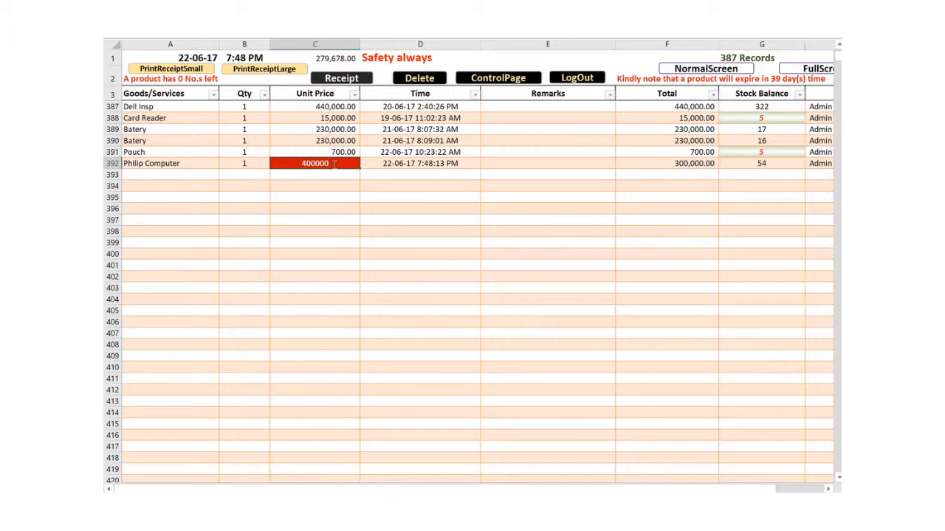
{"action": "key", "text": "Return"}
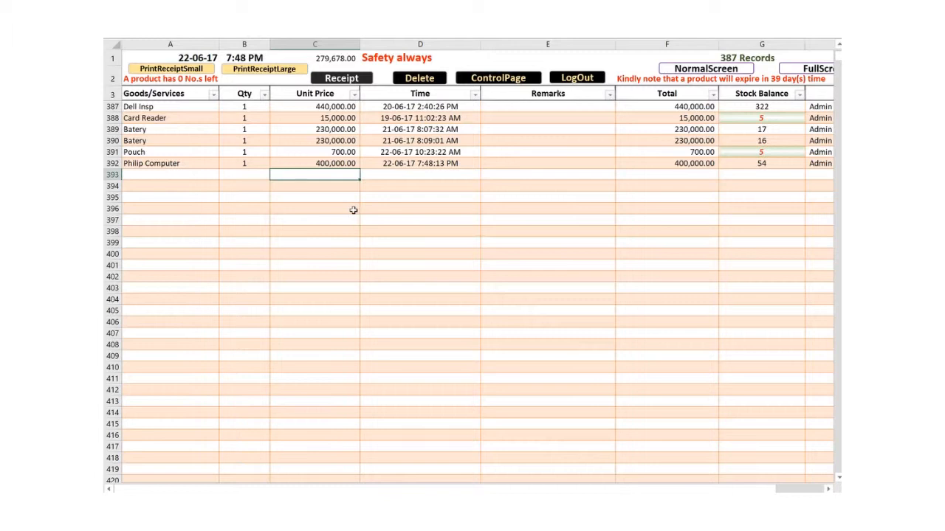
{"action": "left_click", "coordinate": [334, 162]}
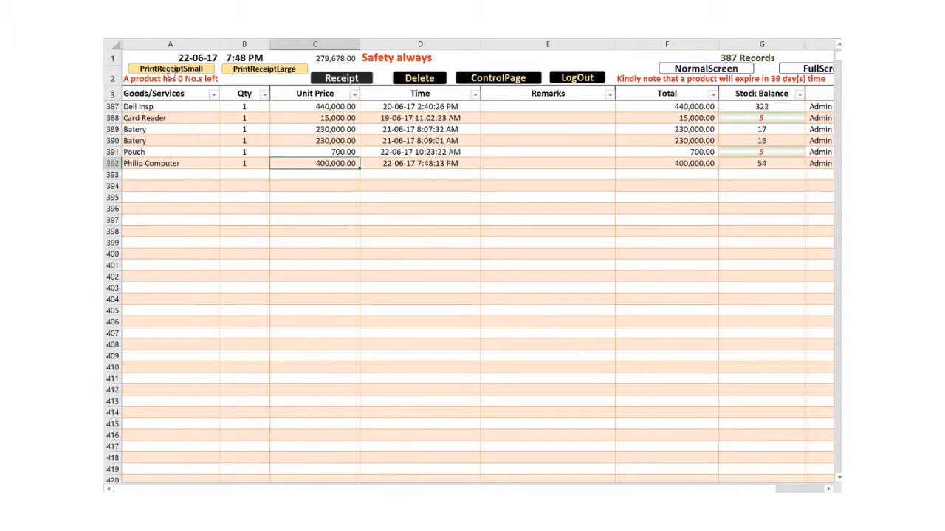
Print a small receipt for the two Batery sales and the Pouch sale in rows 389 to 391, entering the receiver's name
{"action": "left_click", "coordinate": [134, 129]}
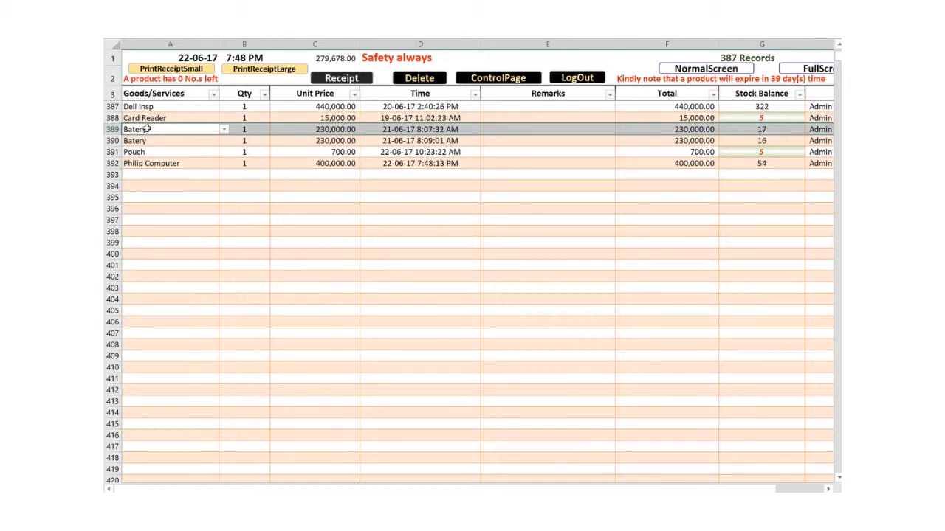
{"action": "left_click_drag", "start_coordinate": [134, 129], "coordinate": [128, 151]}
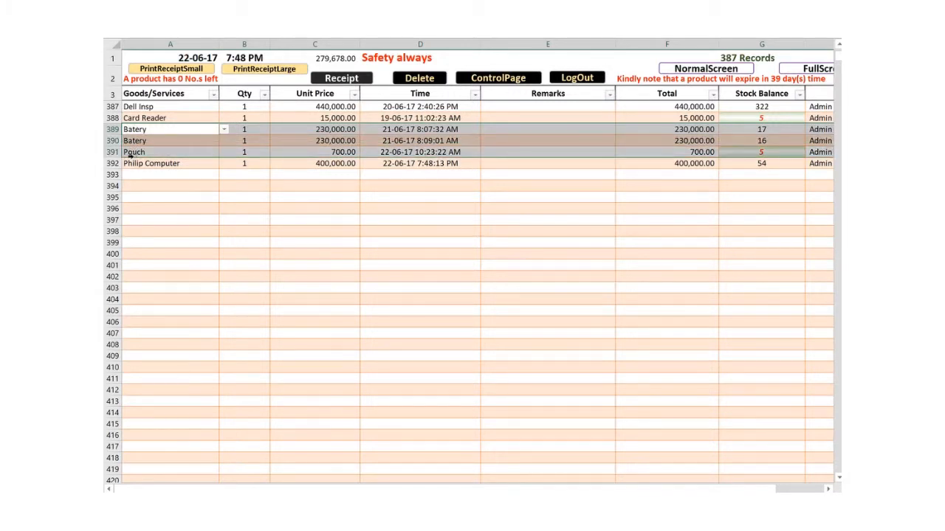
{"action": "left_click", "coordinate": [181, 67]}
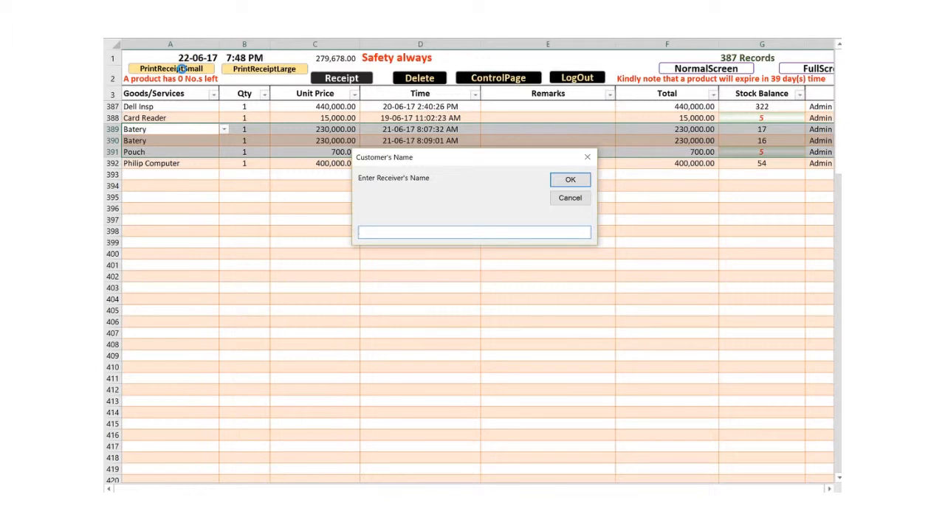
{"action": "type", "text": "Arnold"}
{"action": "left_click", "coordinate": [574, 181]}
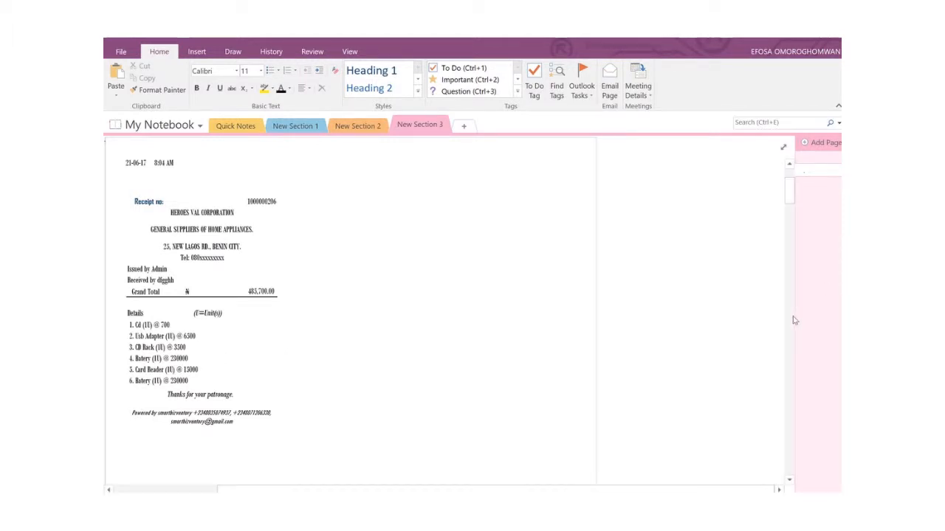
Examine the newly printed receipt in OneNote and return to the Excel sales sheet
{"action": "scroll", "coordinate": [793, 320], "scroll_direction": "down", "scroll_amount": 10}
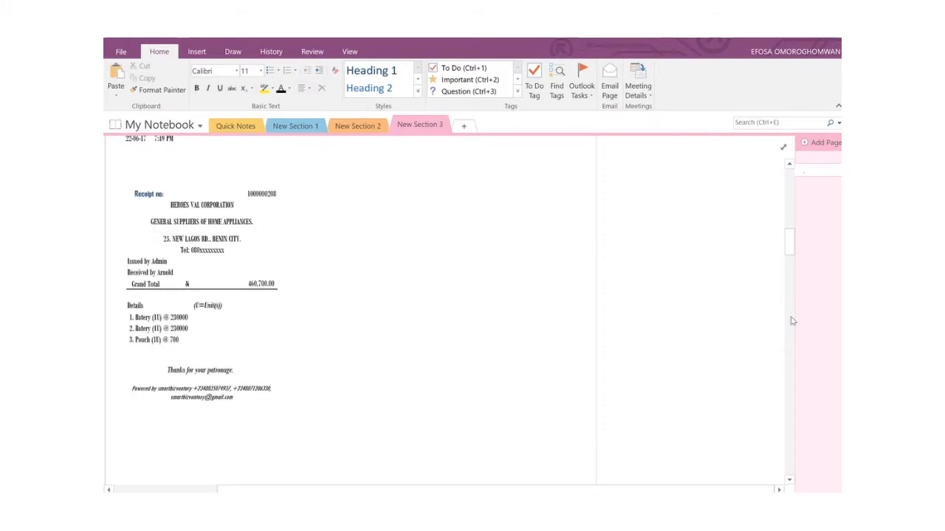
{"action": "left_click", "coordinate": [789, 165]}
{"action": "left_click", "coordinate": [789, 165]}
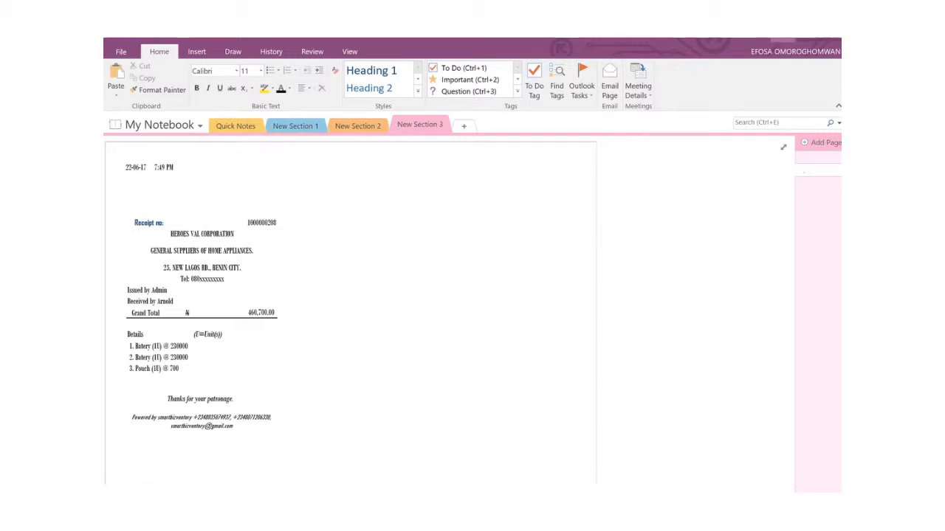
{"action": "left_click", "coordinate": [834, 41]}
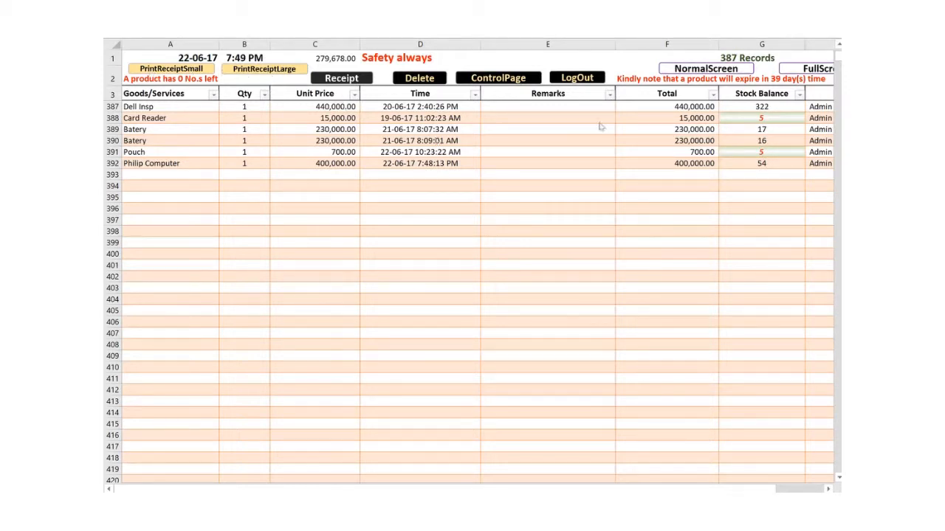
Toggle the sales sheet between normal and full screen display, ending on the normal screen
{"action": "left_click", "coordinate": [707, 69]}
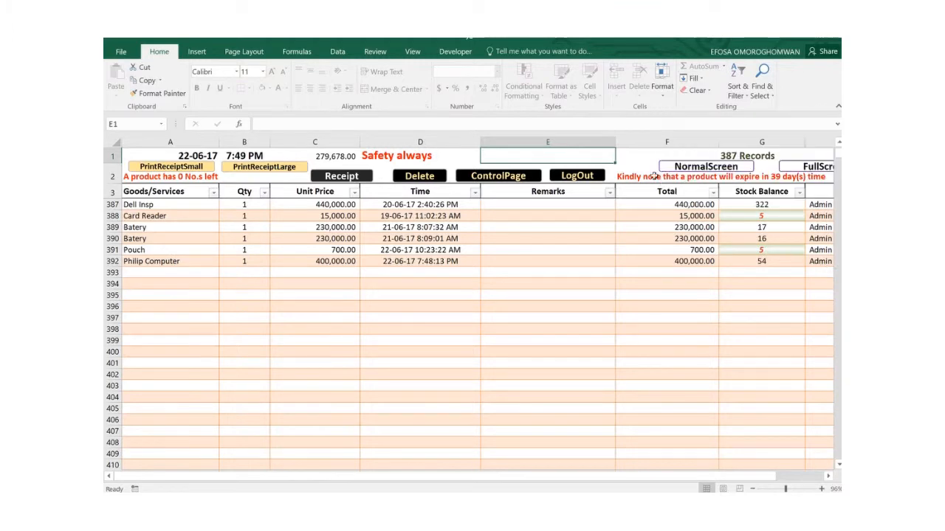
{"action": "left_click", "coordinate": [813, 168]}
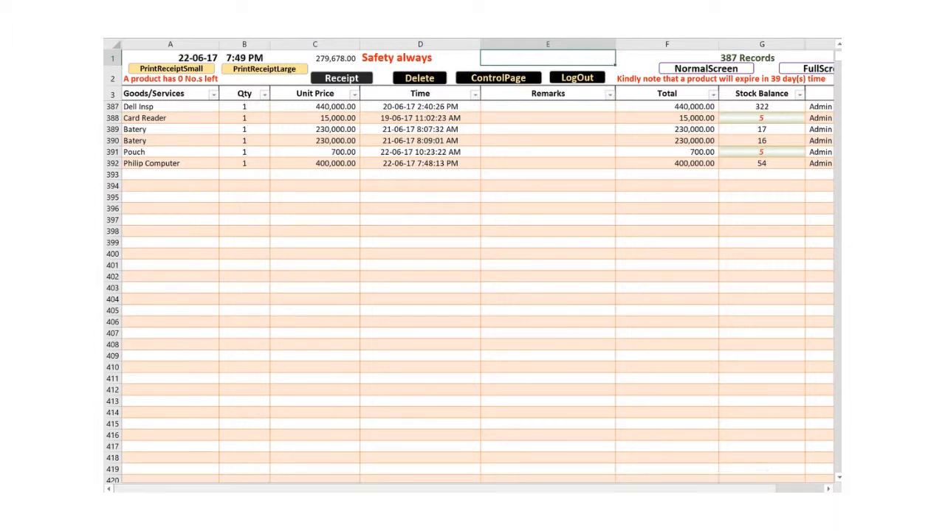
{"action": "left_click", "coordinate": [701, 68]}
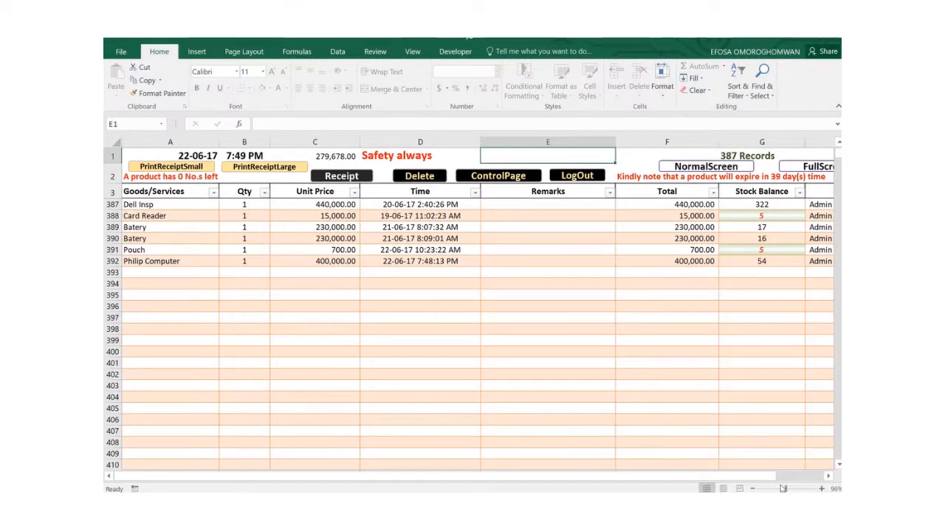
Reduce the sales sheet's zoom to 80% and bring the StartTime column into full view
{"action": "left_click", "coordinate": [784, 488]}
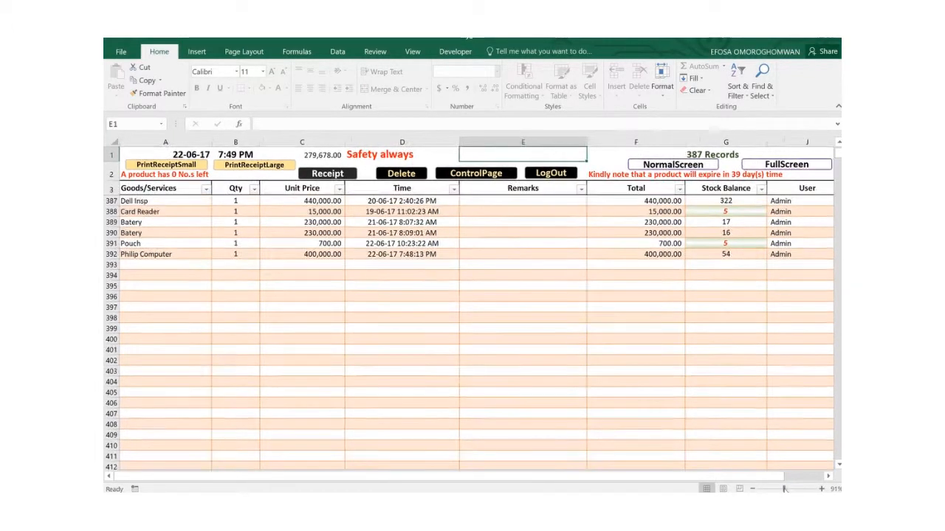
{"action": "left_click", "coordinate": [780, 488]}
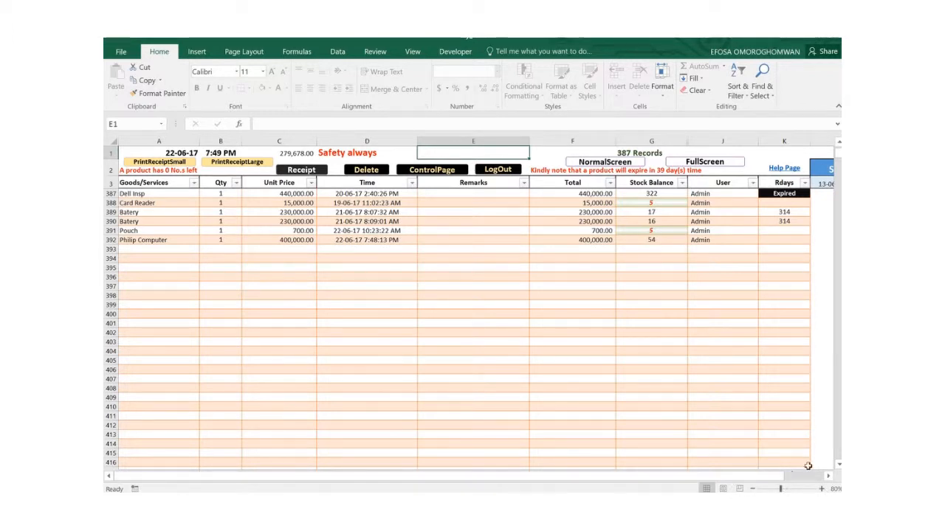
{"action": "left_click", "coordinate": [827, 477]}
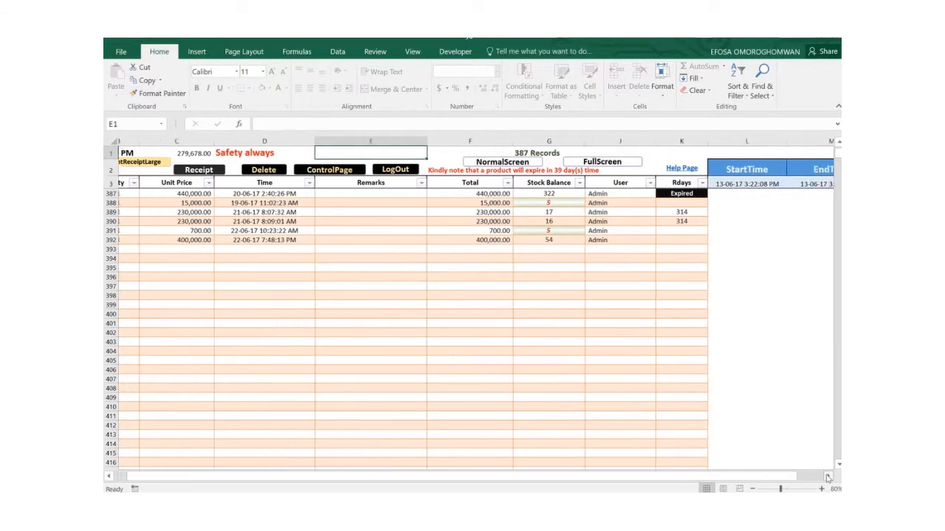
Set the StartTime in cell L3 to the current-time entry offered, 22-06-17 7:49:57 PM
{"action": "left_click", "coordinate": [827, 476]}
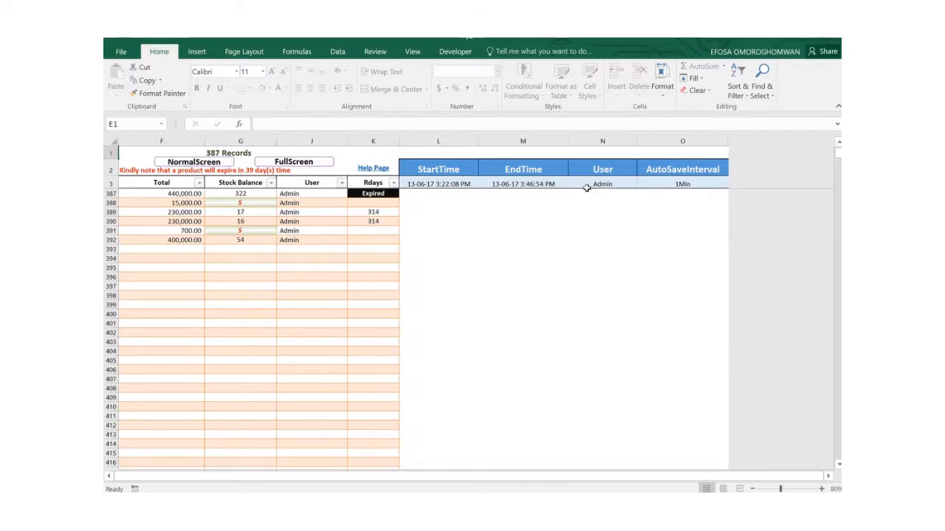
{"action": "left_click", "coordinate": [455, 184]}
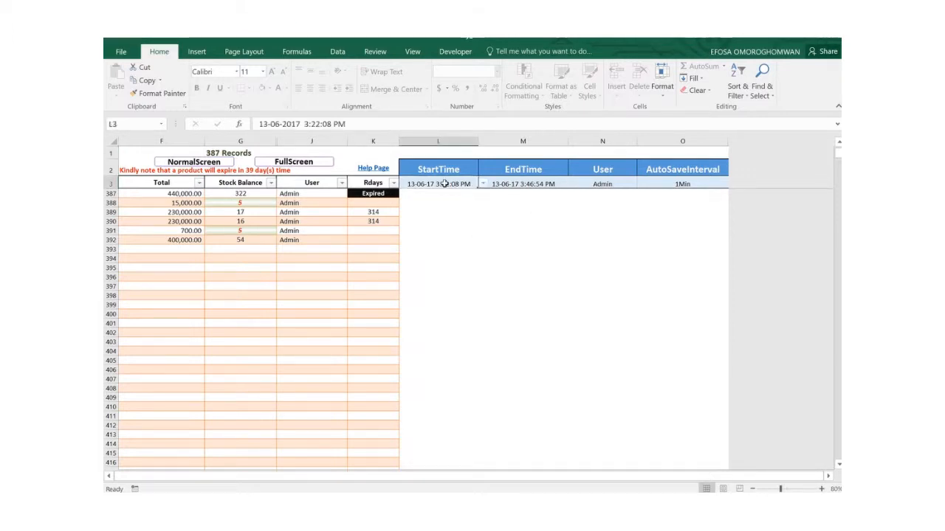
{"action": "left_click", "coordinate": [493, 184]}
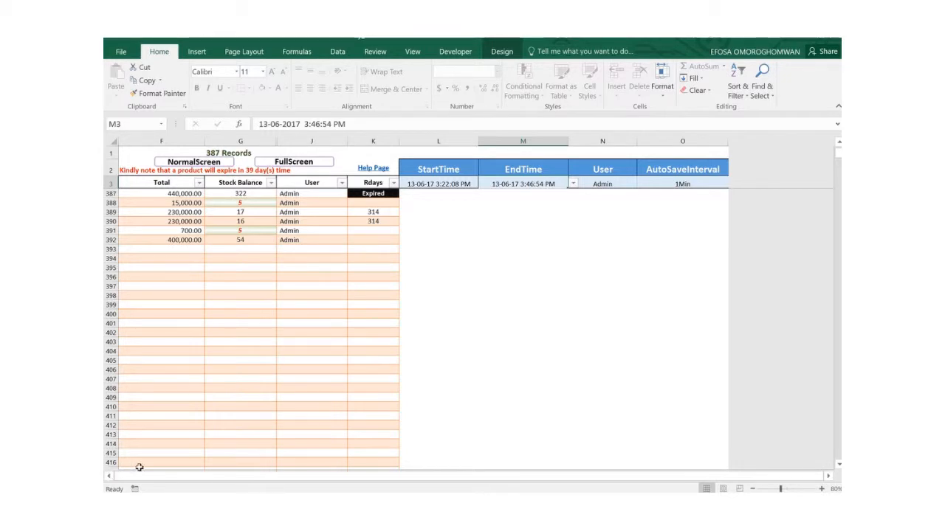
{"action": "left_click", "coordinate": [111, 477]}
{"action": "left_click", "coordinate": [110, 477]}
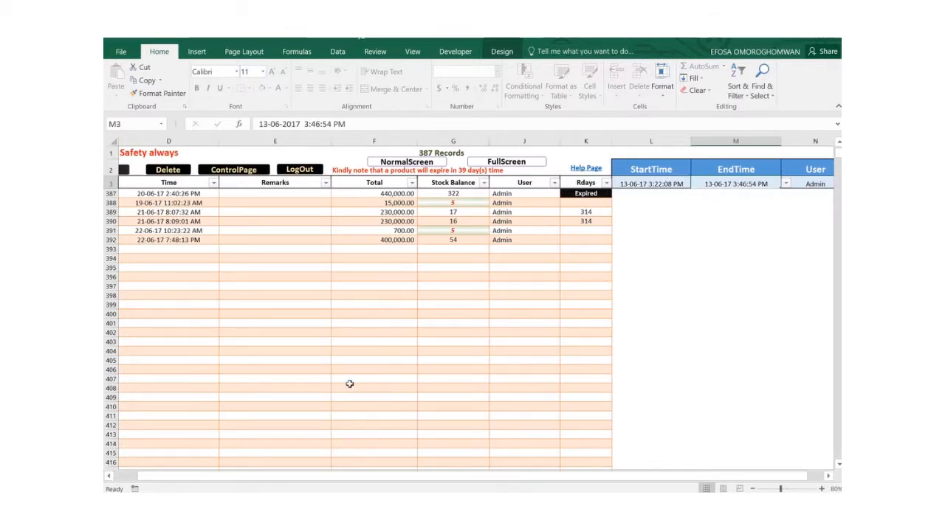
{"action": "left_click", "coordinate": [653, 183]}
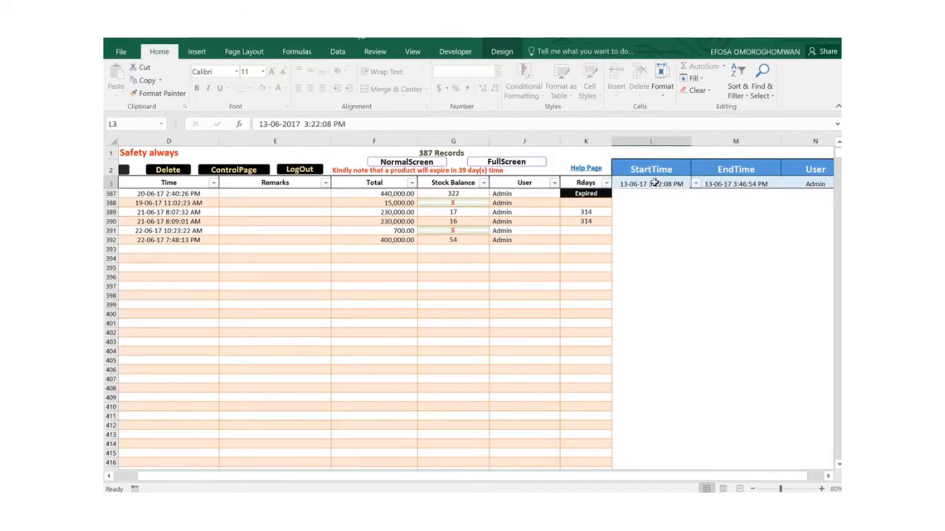
{"action": "left_click", "coordinate": [695, 184]}
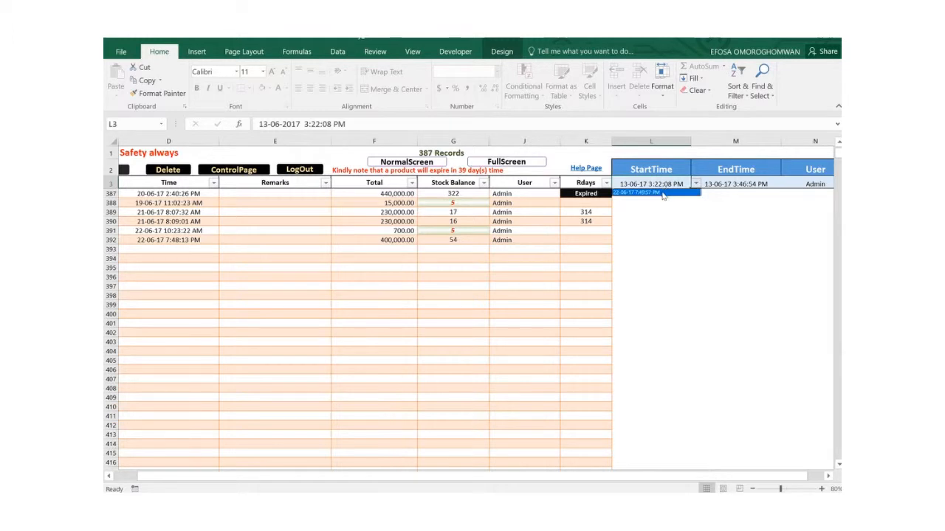
{"action": "left_click", "coordinate": [663, 194]}
Set the EndTime in cell M3 to the current-time entry offered, 22-06-17 7:51:33 PM
{"action": "left_click", "coordinate": [742, 180]}
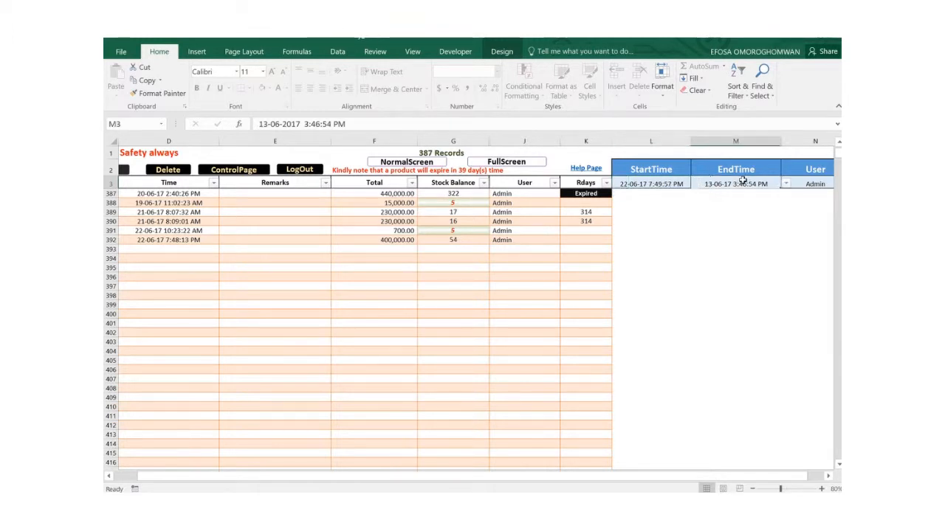
{"action": "left_click", "coordinate": [786, 184]}
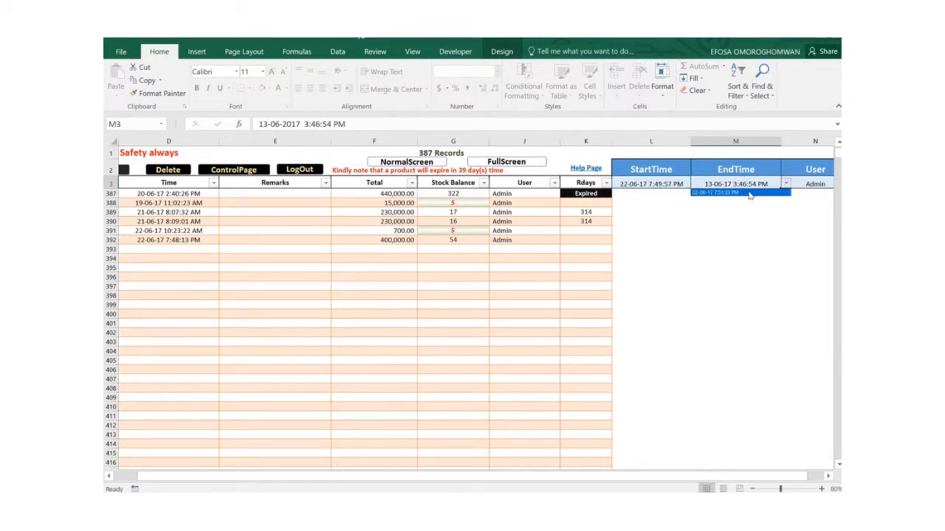
{"action": "left_click", "coordinate": [749, 193]}
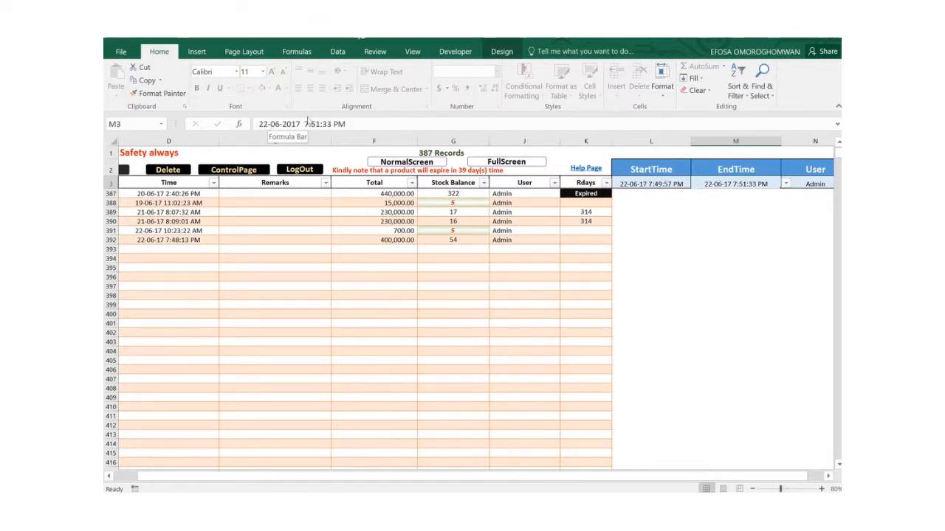
Change the EndTime in cell M3 to 22-06-2017 6:51:33 PM and check the period's sales total in cell C1
{"action": "left_click", "coordinate": [307, 124]}
{"action": "key", "text": "BackSpace"}
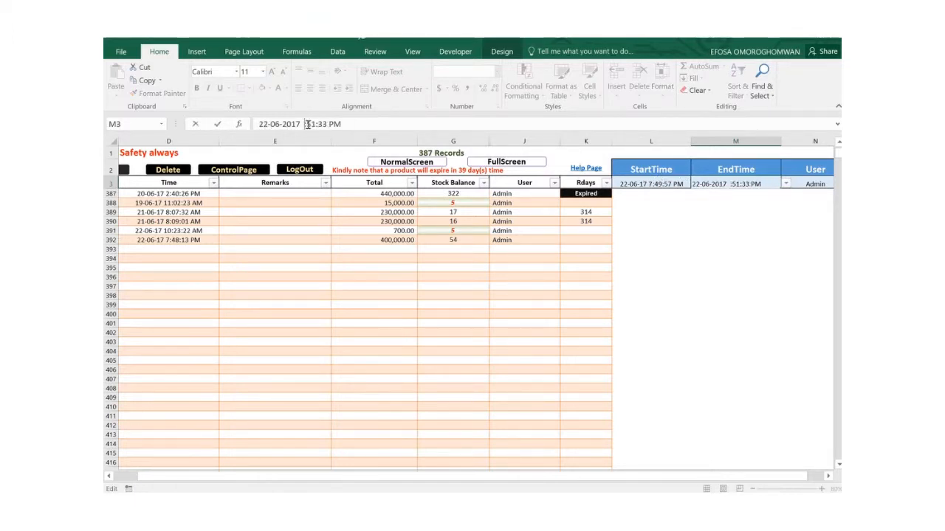
{"action": "type", "text": "6"}
{"action": "left_click", "coordinate": [108, 476]}
{"action": "left_click", "coordinate": [109, 476]}
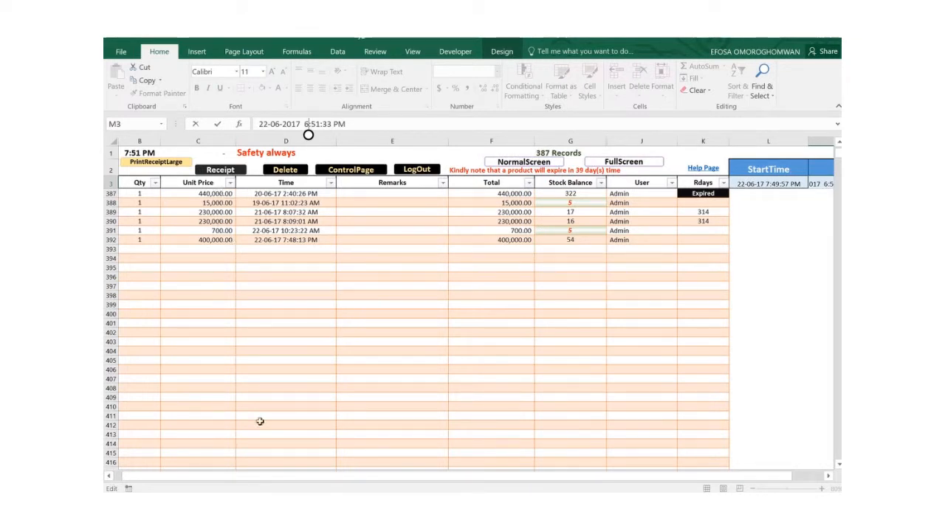
{"action": "left_click", "coordinate": [109, 476]}
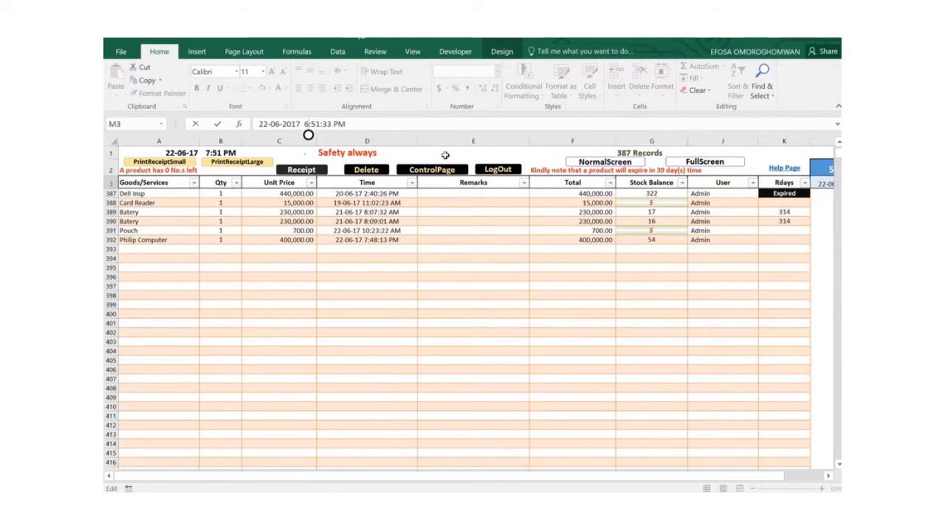
{"action": "key", "text": "Return"}
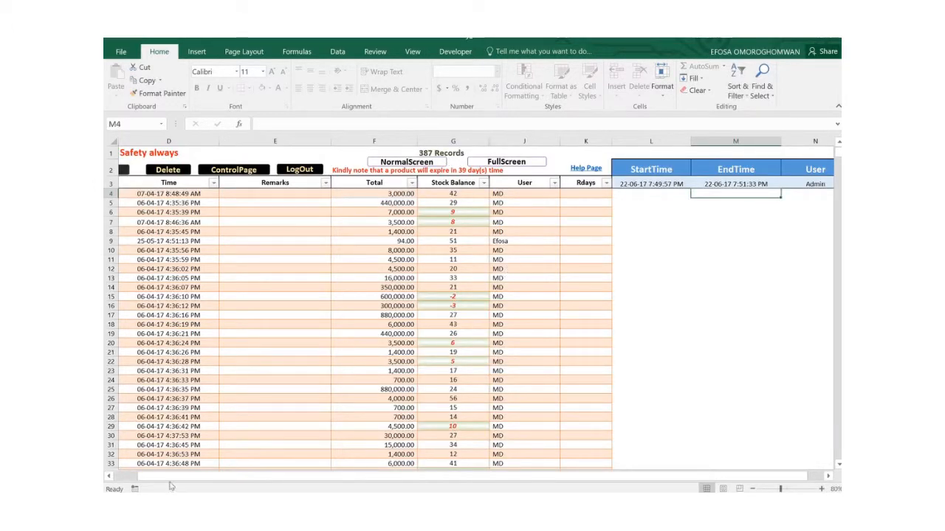
{"action": "left_click", "coordinate": [110, 476]}
{"action": "left_click", "coordinate": [110, 476]}
{"action": "left_click", "coordinate": [110, 476]}
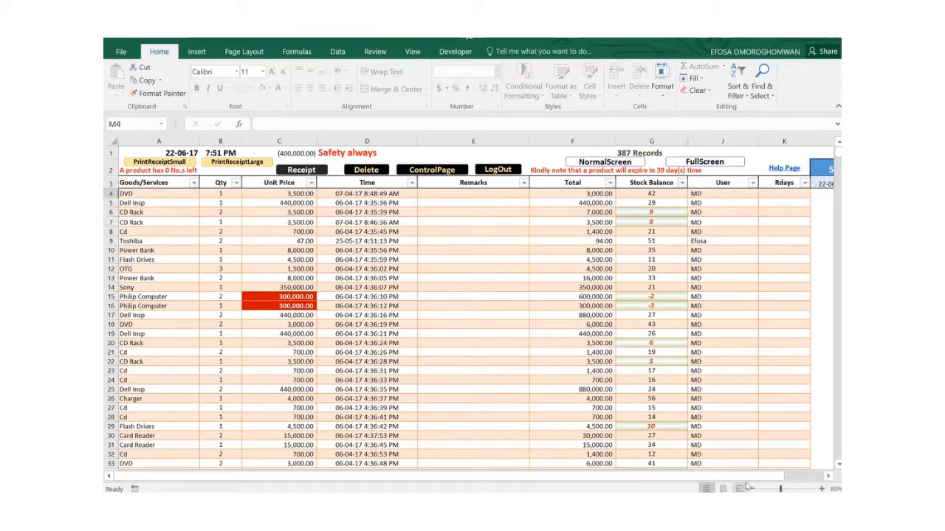
Set the StartTime in cell L3 to 22-06-2017 6:49:57 PM
{"action": "left_click", "coordinate": [833, 478]}
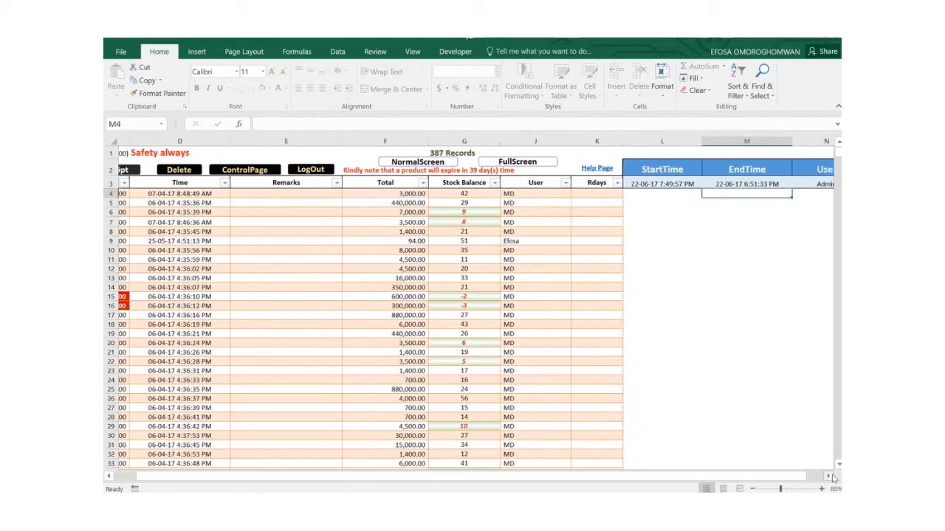
{"action": "left_click", "coordinate": [832, 479]}
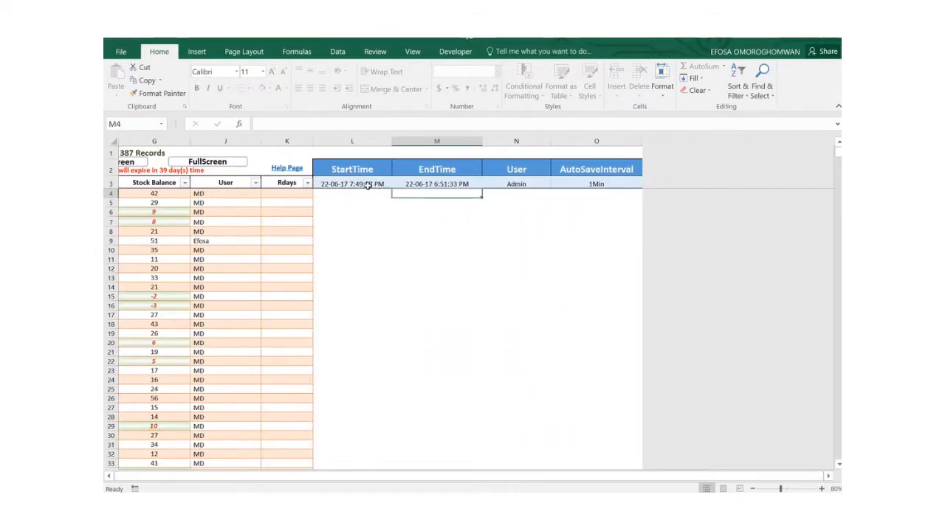
{"action": "left_click", "coordinate": [421, 183]}
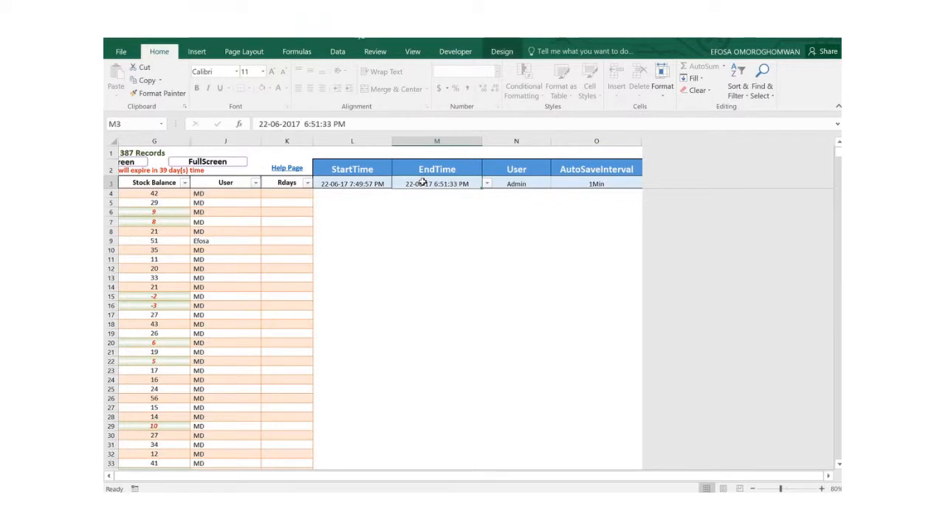
{"action": "left_click", "coordinate": [353, 183]}
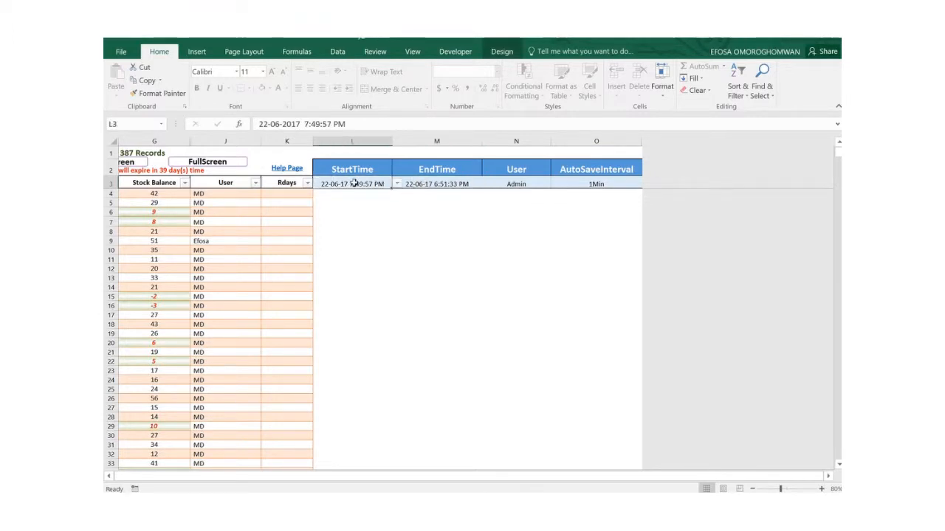
{"action": "left_click", "coordinate": [306, 124]}
{"action": "key", "text": "Delete"}
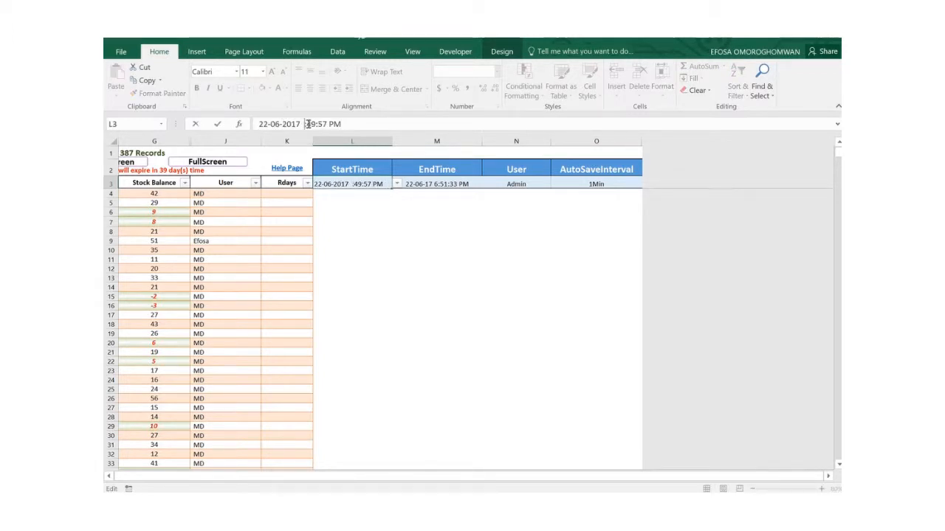
{"action": "type", "text": "6"}
Set the EndTime in cell M3 to 22-06-2017 7:51:33 PM and check the sales total in cell C1
{"action": "left_click", "coordinate": [434, 185]}
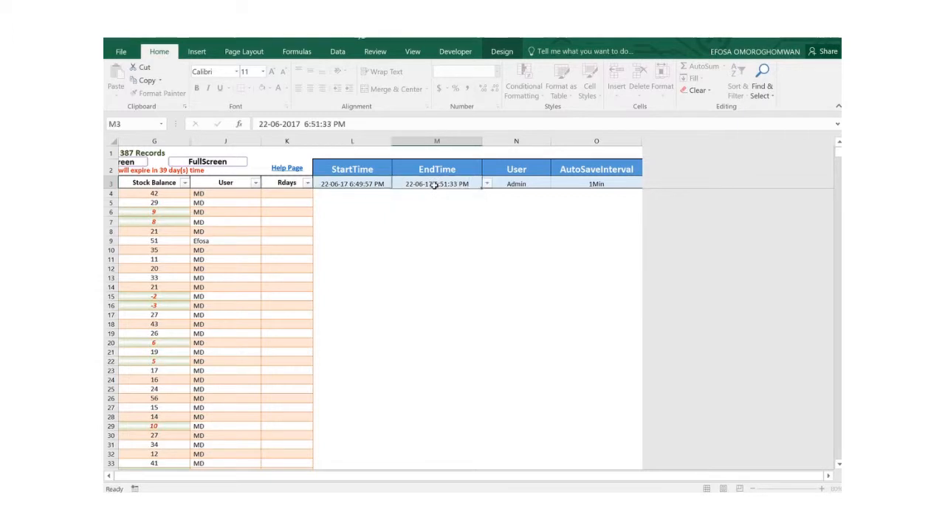
{"action": "left_click", "coordinate": [307, 124]}
{"action": "key", "text": "Delete"}
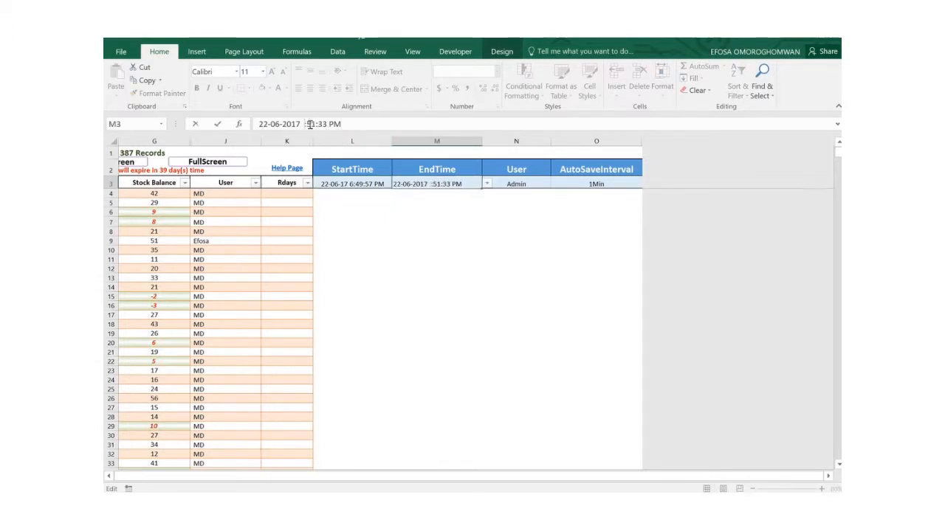
{"action": "type", "text": "7"}
{"action": "key", "text": "Return"}
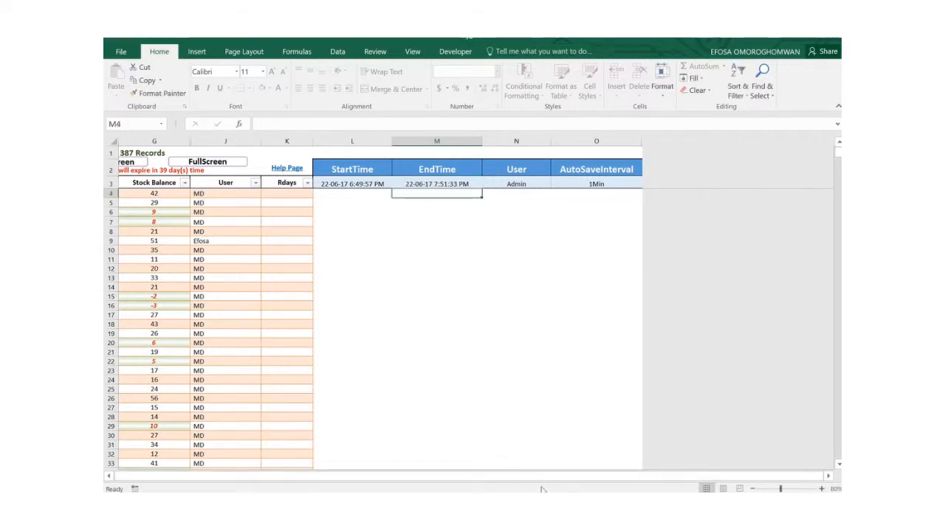
{"action": "left_click_drag", "start_coordinate": [535, 486], "coordinate": [325, 487]}
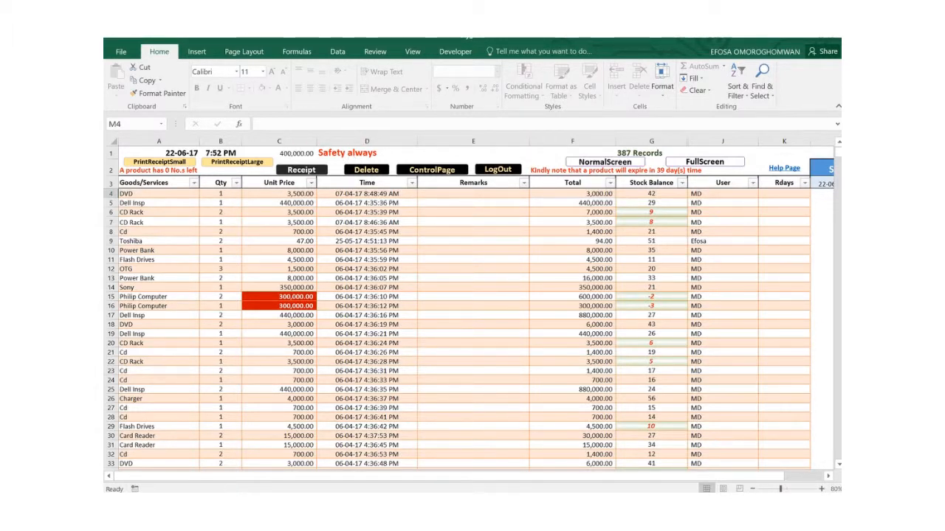
Select the "Safety always" message cell and examine the sales records, including their Total, Stock Balance, User and Rdays columns
{"action": "mouse_move", "coordinate": [413, 40]}
{"action": "left_click", "coordinate": [355, 152]}
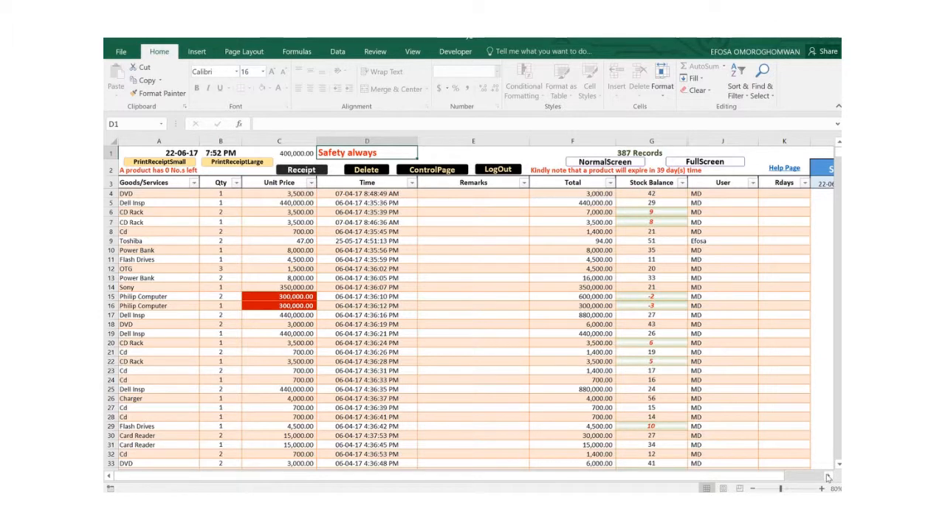
{"action": "scroll", "coordinate": [817, 479], "scroll_direction": "right", "scroll_amount": 2}
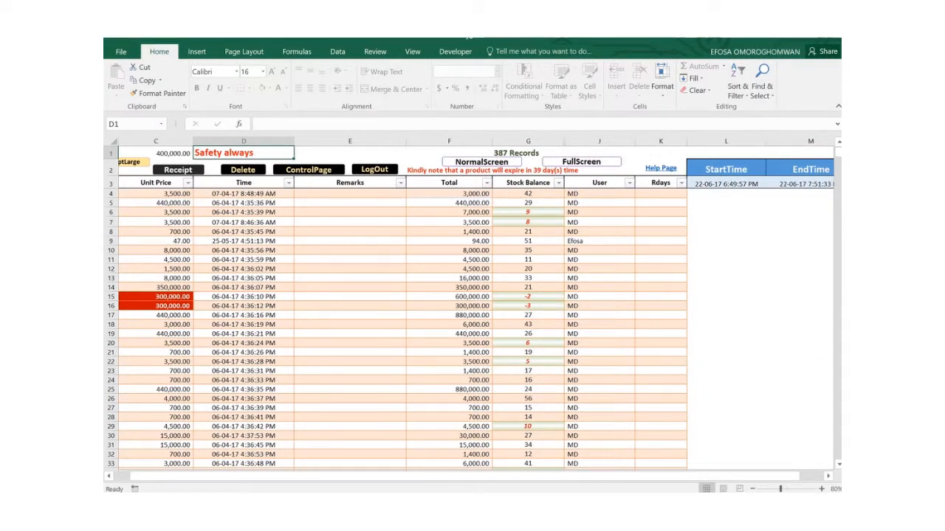
{"action": "scroll", "coordinate": [839, 171], "scroll_direction": "down", "scroll_amount": 20}
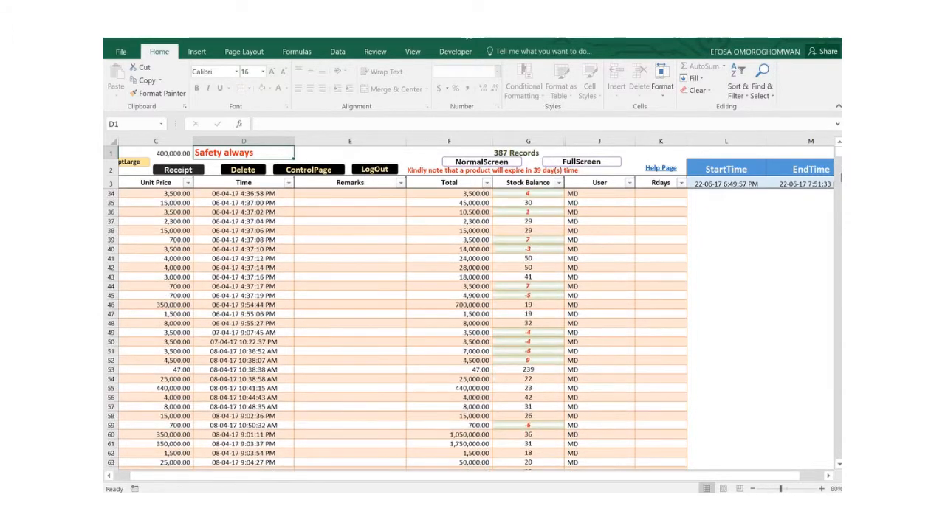
{"action": "scroll", "coordinate": [839, 178], "scroll_direction": "down", "scroll_amount": 10}
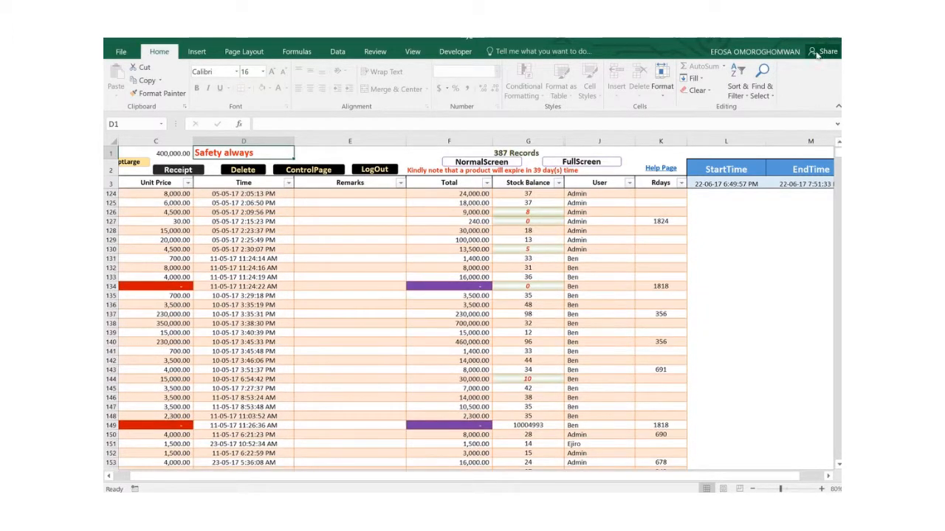
{"action": "scroll", "coordinate": [686, 234], "scroll_direction": "up", "scroll_amount": 2}
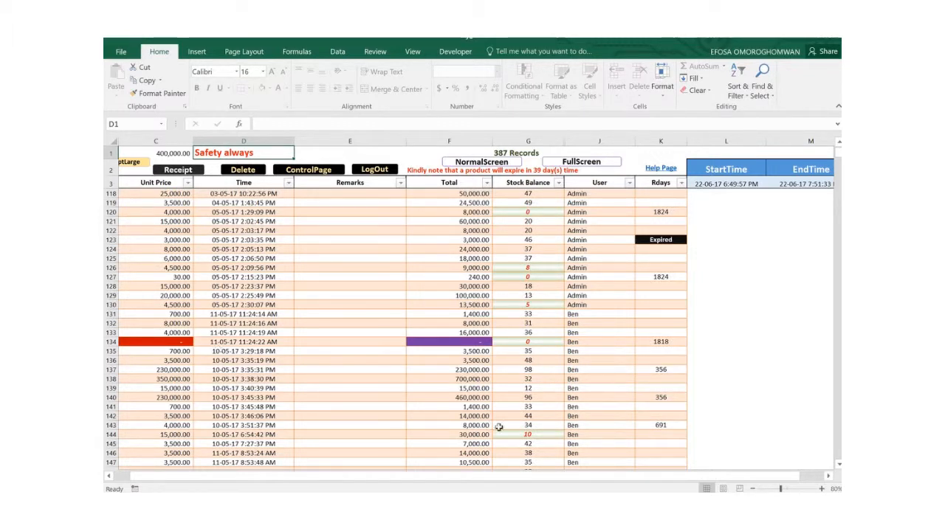
{"action": "left_click_drag", "start_coordinate": [223, 481], "coordinate": [166, 479]}
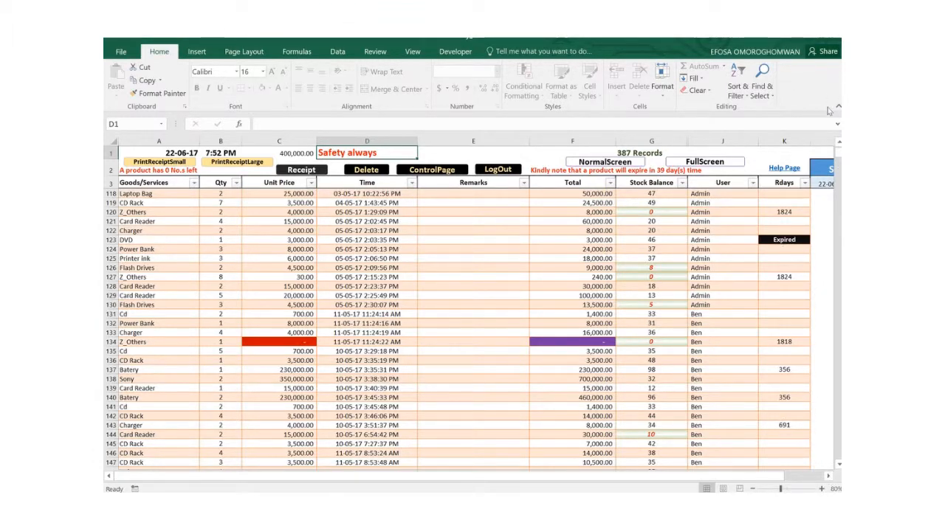
{"action": "scroll", "coordinate": [837, 145], "scroll_direction": "up", "scroll_amount": 2}
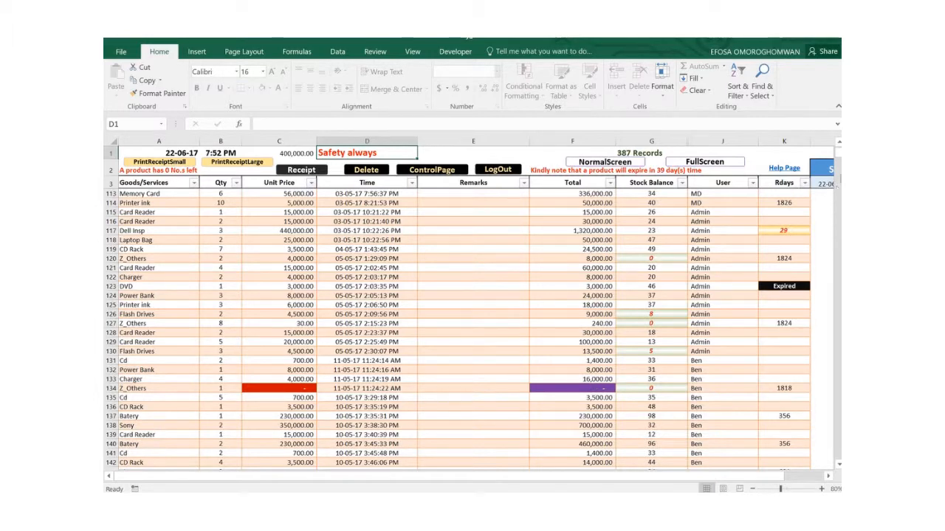
{"action": "scroll", "coordinate": [458, 329], "scroll_direction": "down", "scroll_amount": 2}
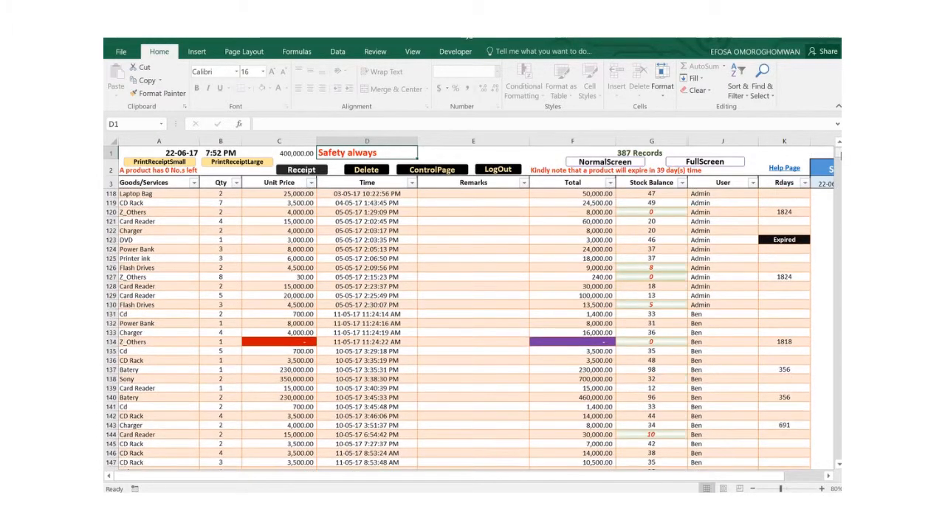
{"action": "left_click", "coordinate": [838, 143]}
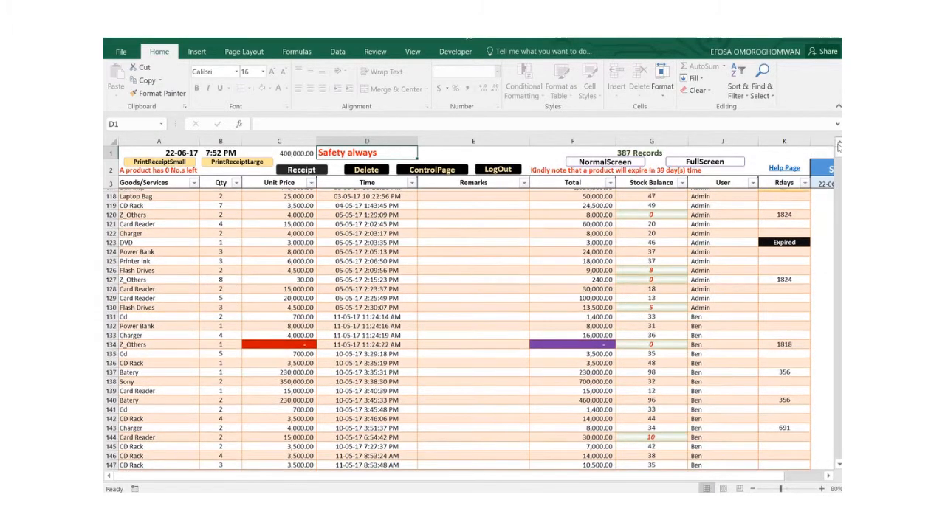
{"action": "left_click", "coordinate": [838, 144]}
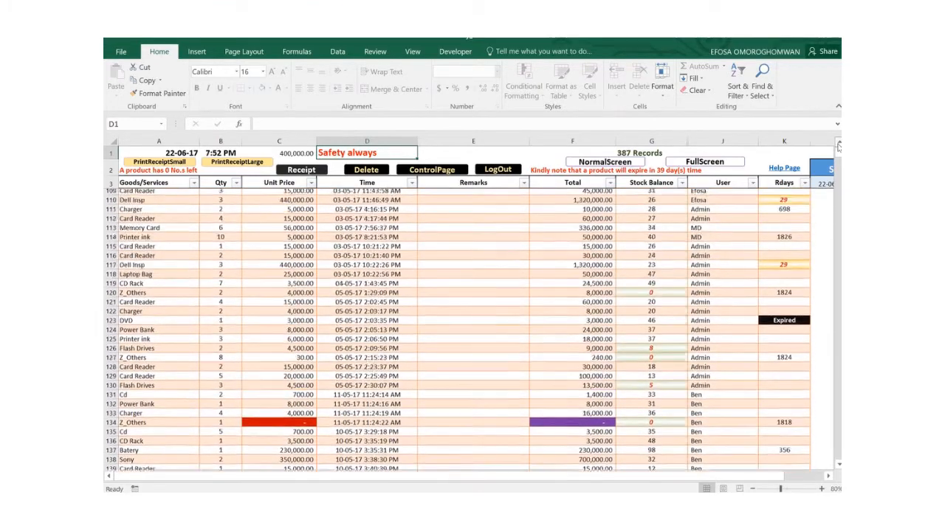
{"action": "left_click", "coordinate": [838, 145]}
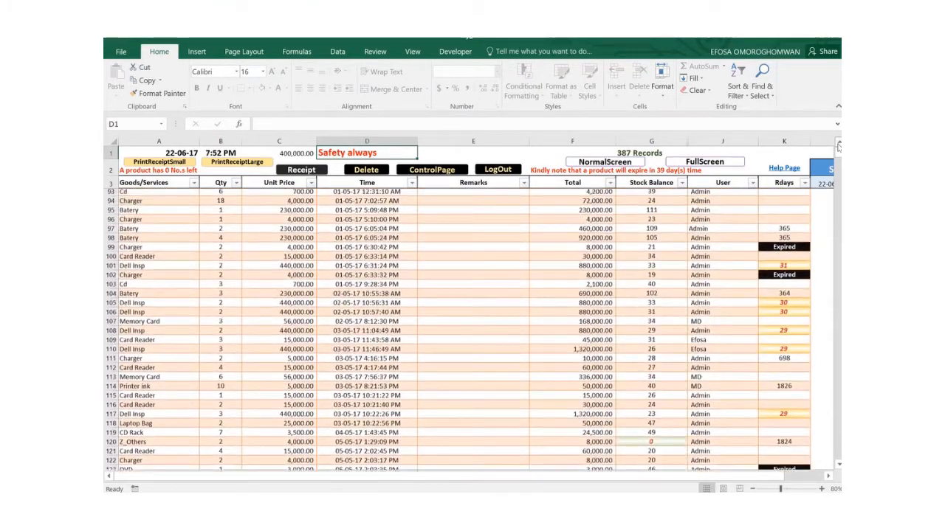
{"action": "left_click", "coordinate": [838, 145]}
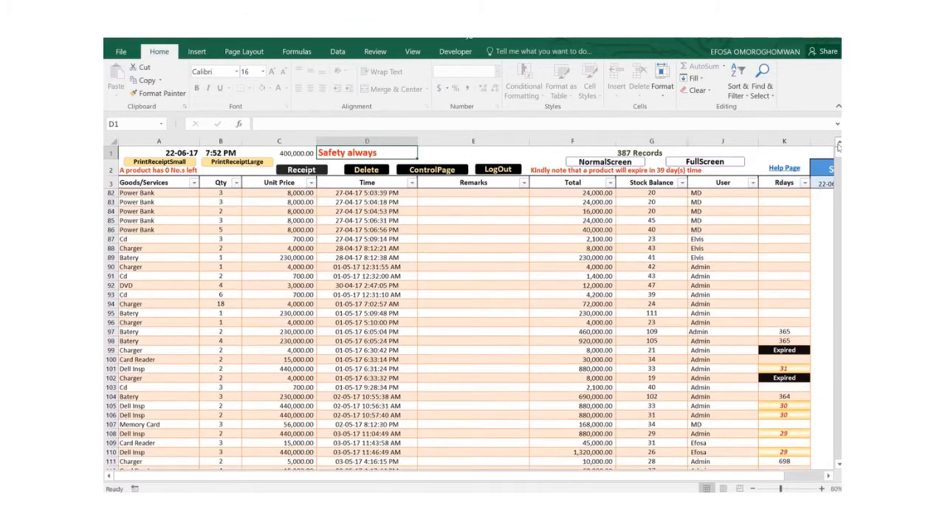
Examine the older sales records back to the first entry in row 4, including the highlighted Unit Price, Stock Balance and User values
{"action": "left_click", "coordinate": [838, 146]}
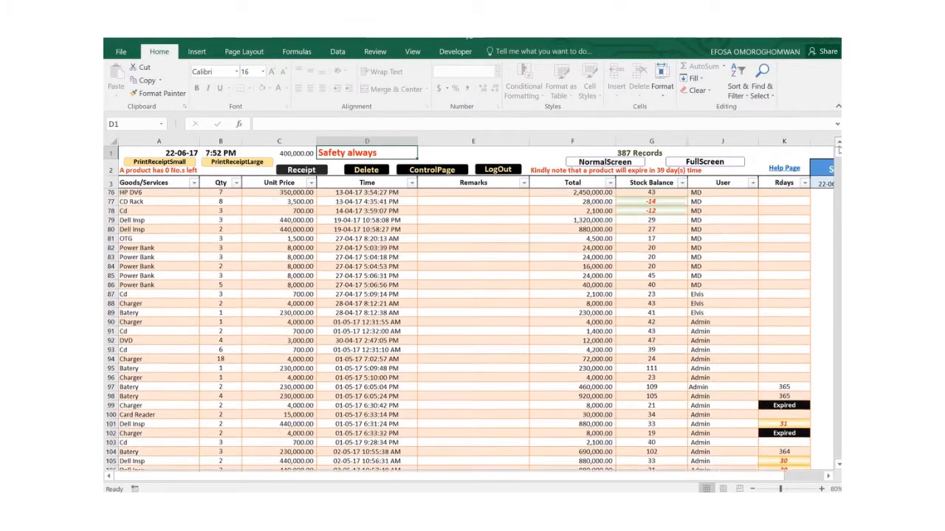
{"action": "left_click", "coordinate": [838, 145]}
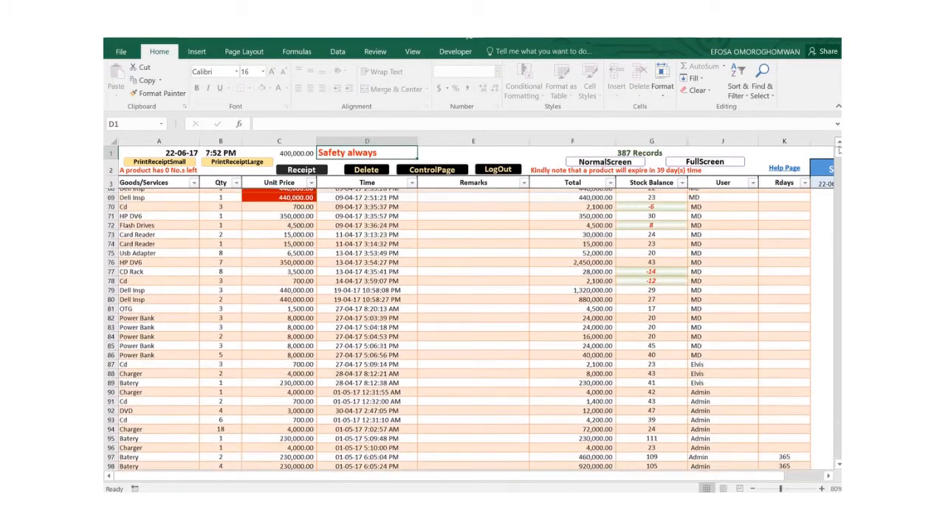
{"action": "left_click", "coordinate": [838, 146]}
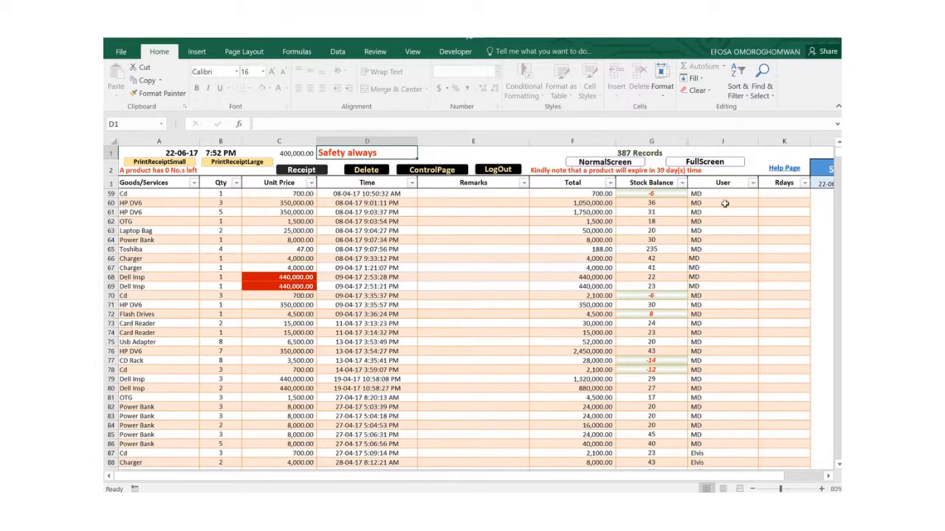
{"action": "left_click", "coordinate": [839, 145]}
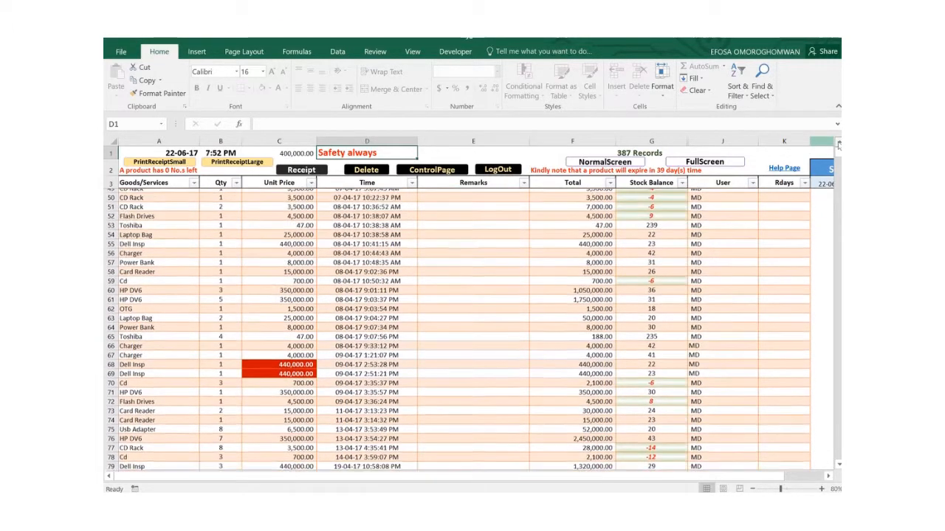
{"action": "left_click_drag", "start_coordinate": [838, 145], "coordinate": [838, 145]}
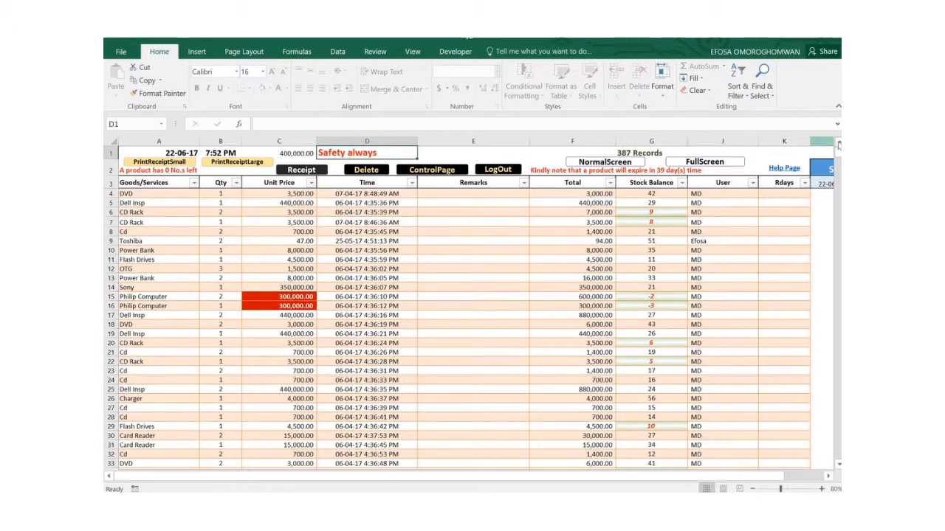
{"action": "left_click_drag", "start_coordinate": [838, 157], "coordinate": [839, 151]}
{"action": "left_click", "coordinate": [375, 51]}
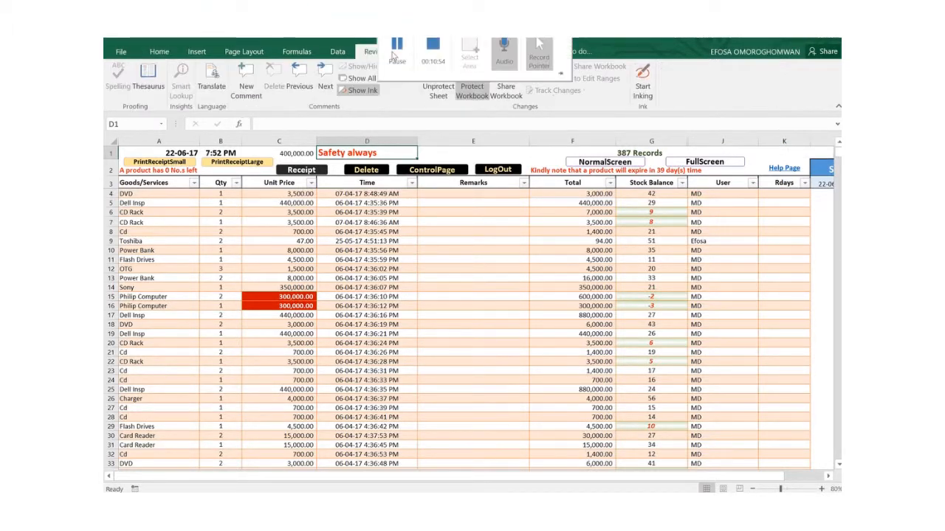
{"action": "left_click", "coordinate": [395, 55]}
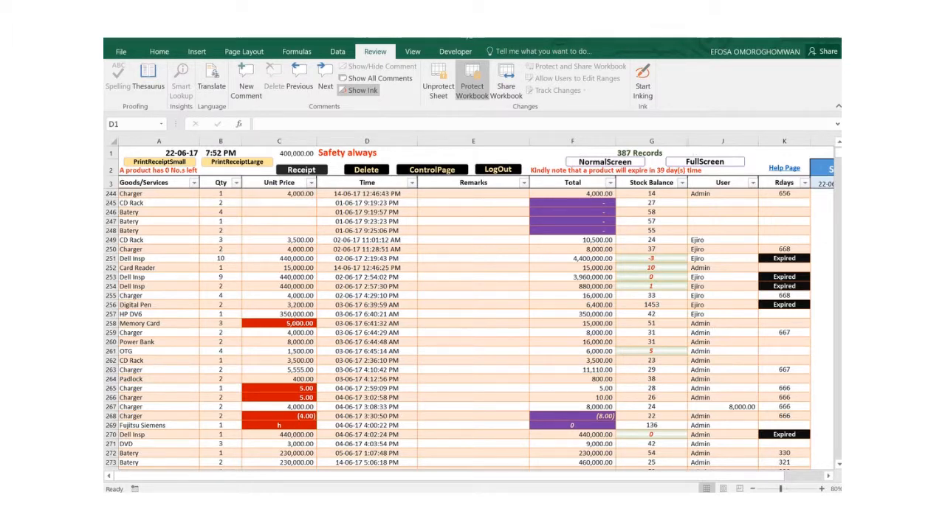
{"action": "left_click", "coordinate": [398, 48]}
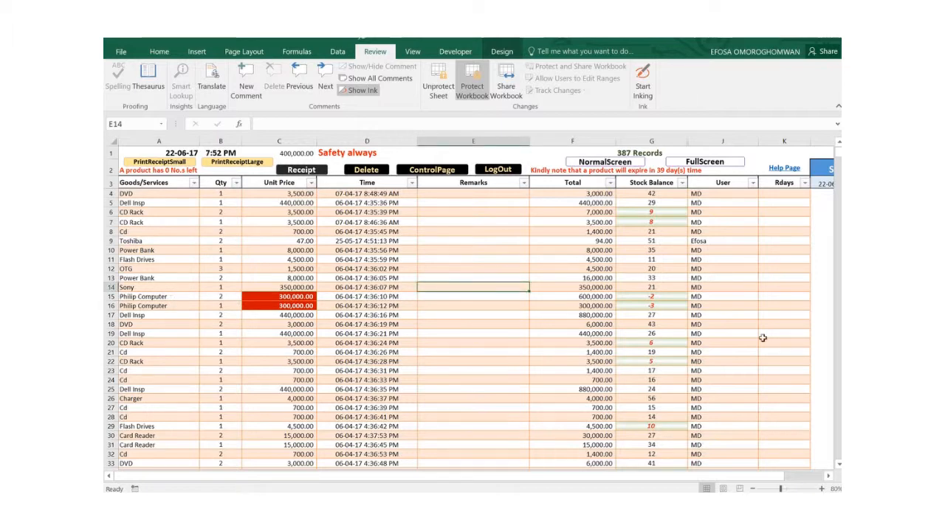
Show the sales sheet in full-screen view and return it to the normal screen
{"action": "scroll", "coordinate": [458, 329], "scroll_direction": "down", "scroll_amount": 20}
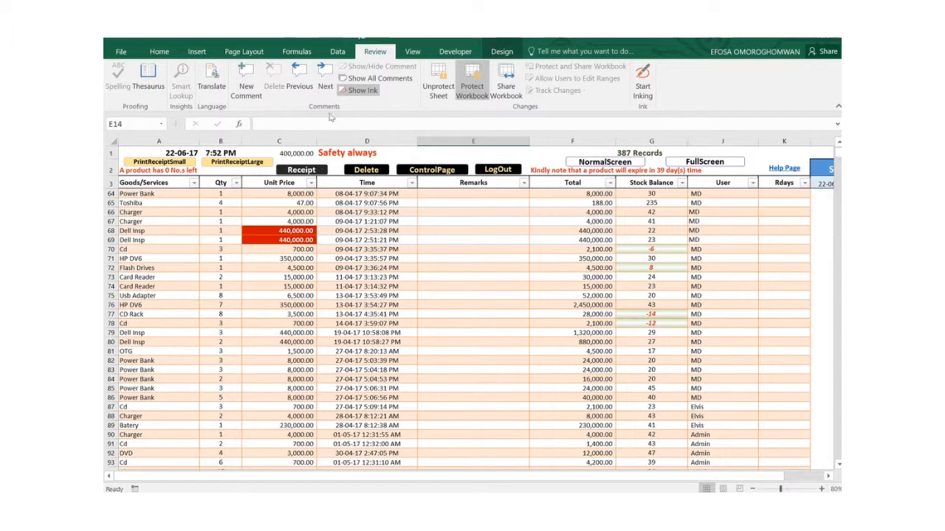
{"action": "left_click", "coordinate": [118, 123]}
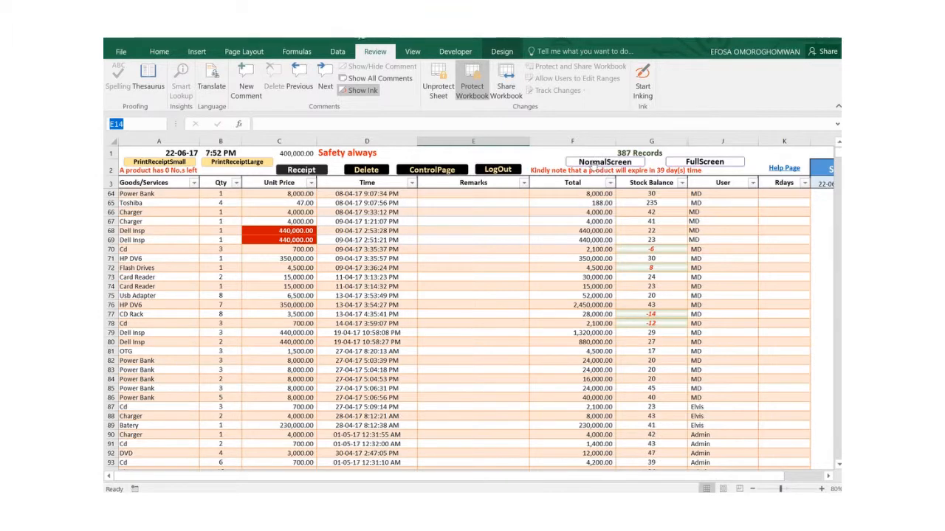
{"action": "left_click", "coordinate": [680, 161]}
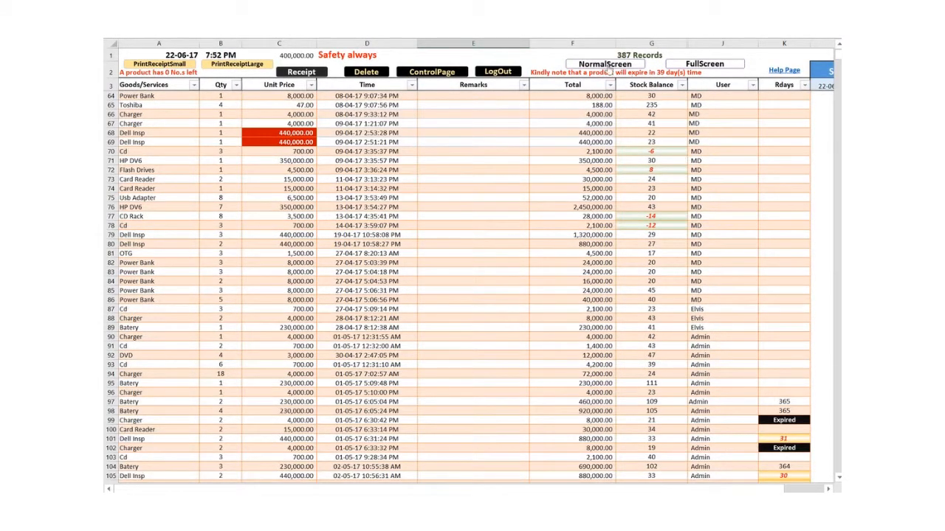
{"action": "left_click", "coordinate": [606, 67]}
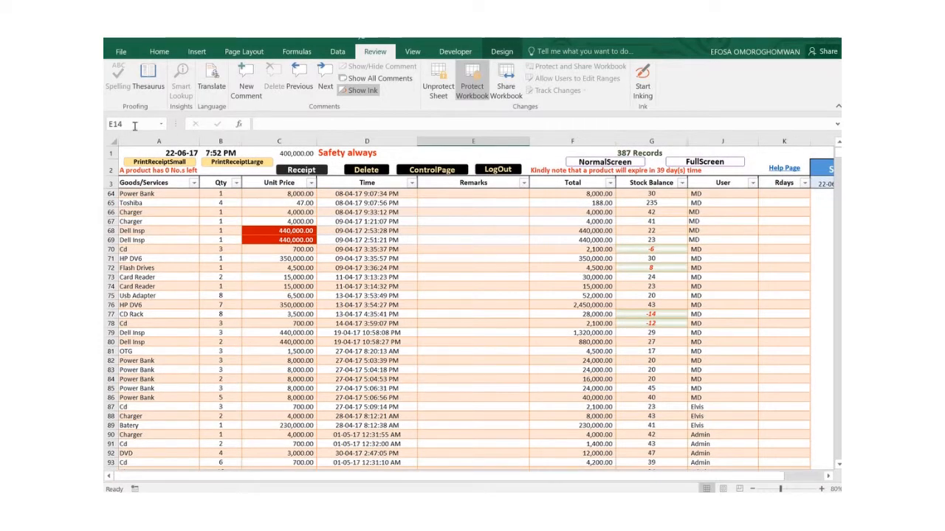
Go to cell A389 and bring the last sales records and the first empty row below them into view
{"action": "left_click", "coordinate": [125, 123]}
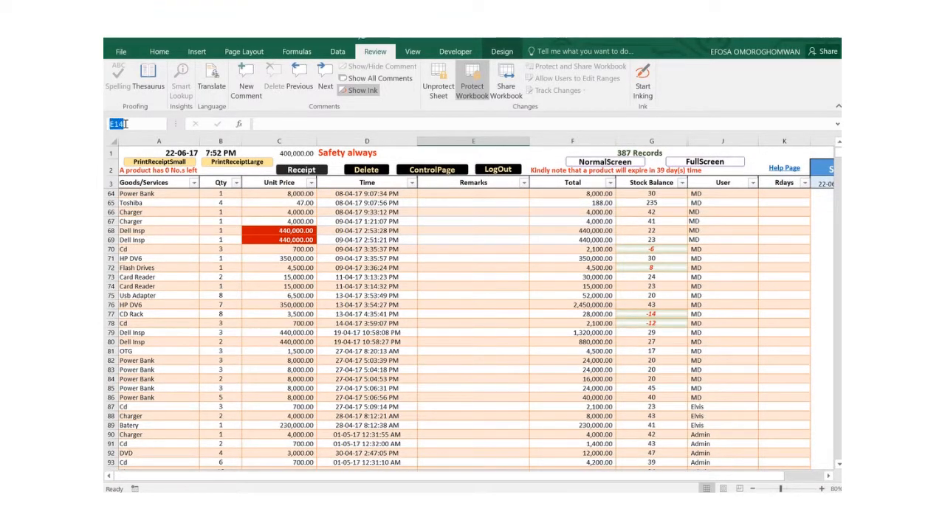
{"action": "type", "text": "A389"}
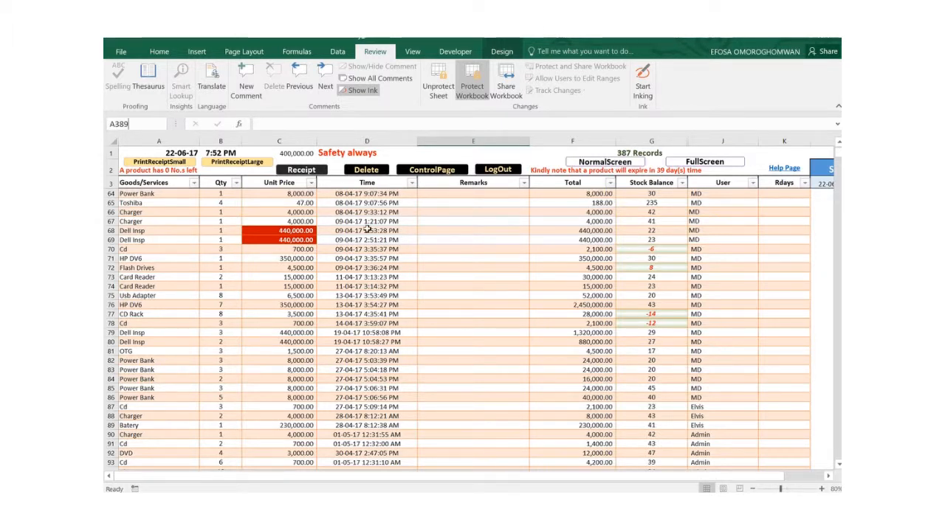
{"action": "key", "text": "Return"}
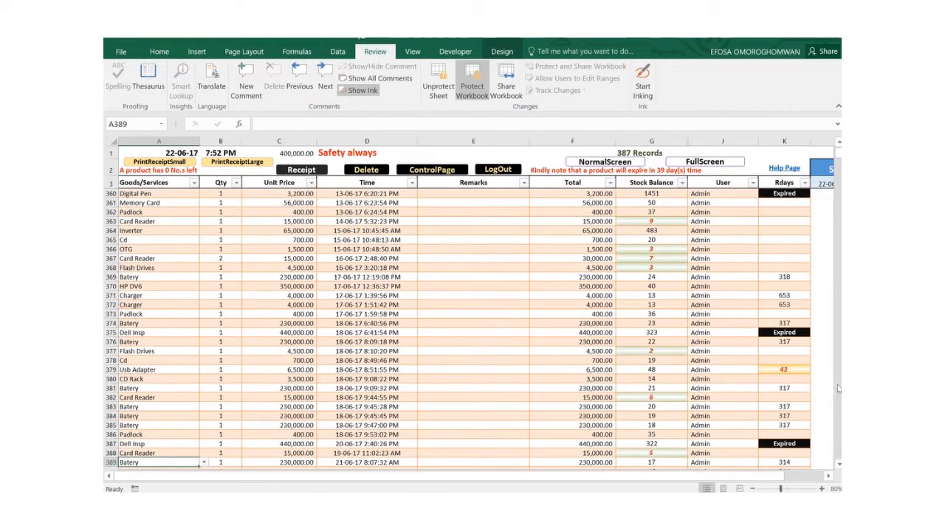
{"action": "left_click", "coordinate": [838, 388]}
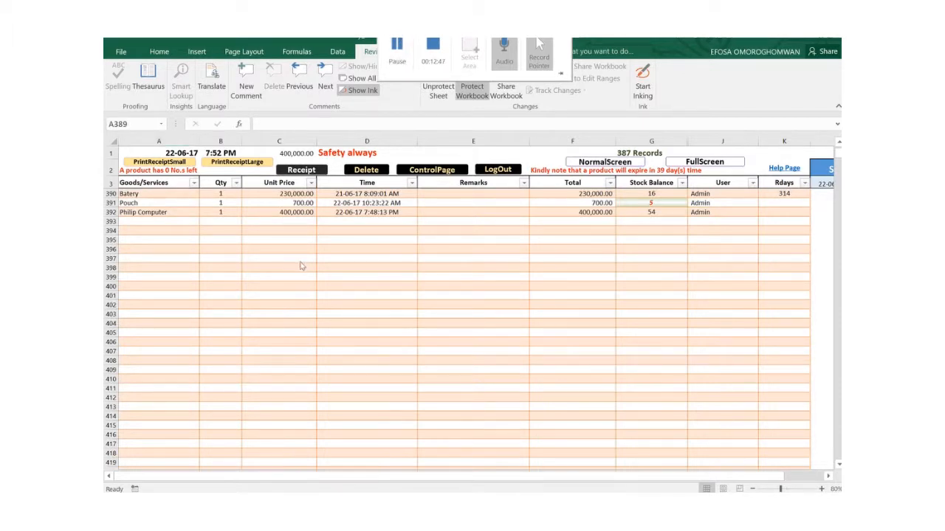
Enter a sale of Dell Insp with quantity 2 in row 393
{"action": "left_click", "coordinate": [158, 222]}
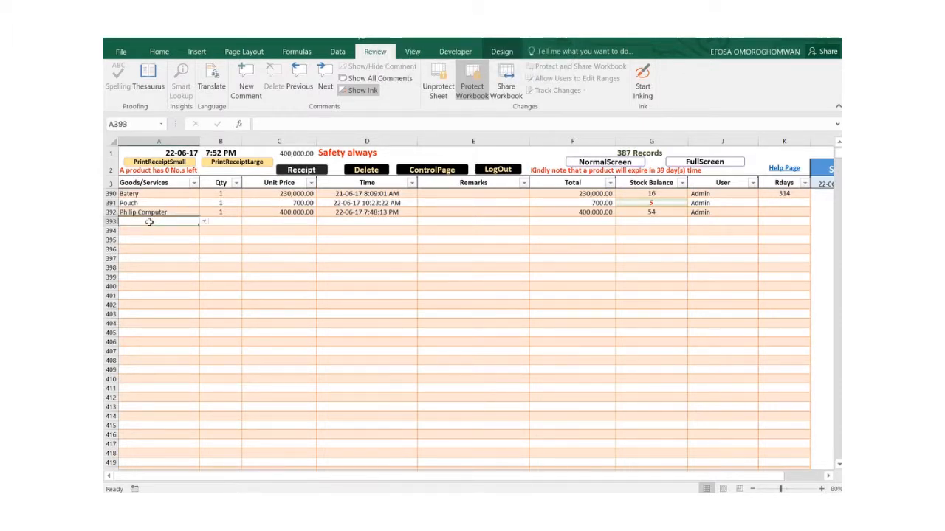
{"action": "left_click", "coordinate": [204, 222]}
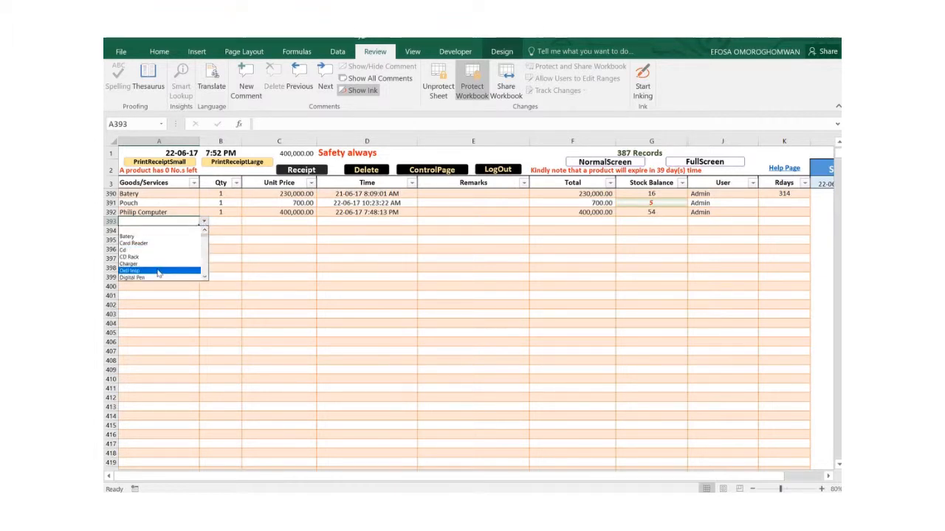
{"action": "left_click", "coordinate": [158, 272]}
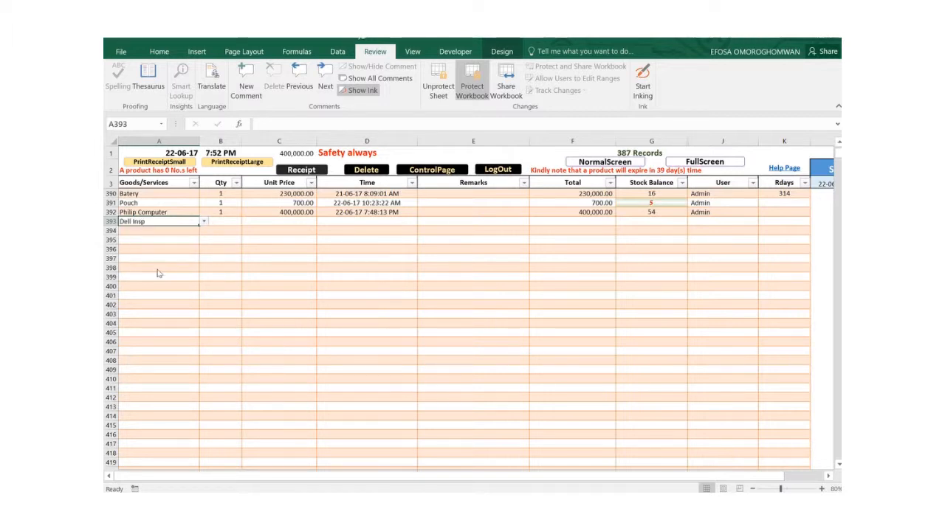
{"action": "left_click", "coordinate": [222, 218]}
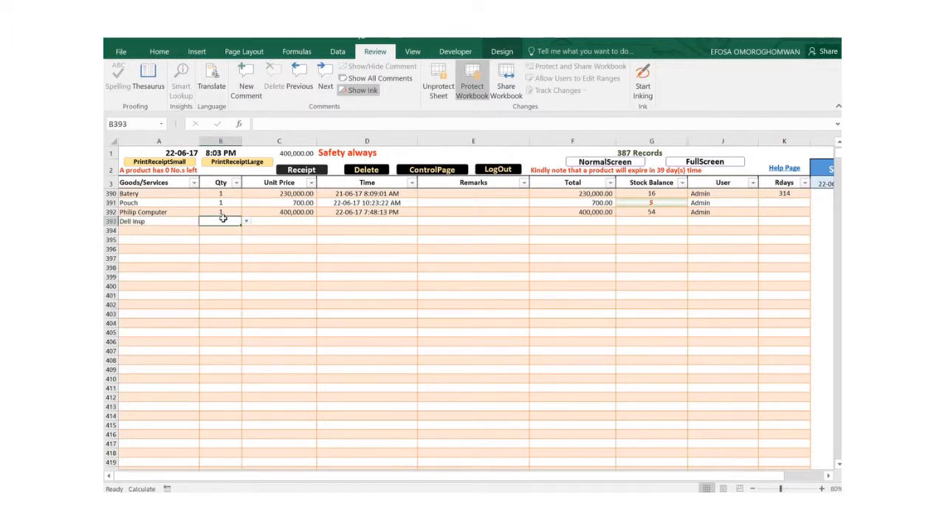
{"action": "left_click", "coordinate": [246, 223]}
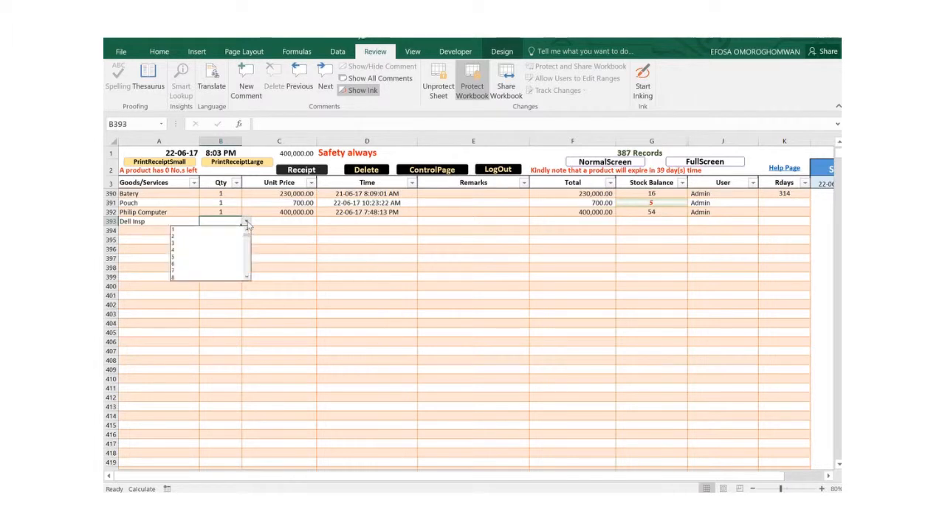
{"action": "left_click", "coordinate": [206, 236]}
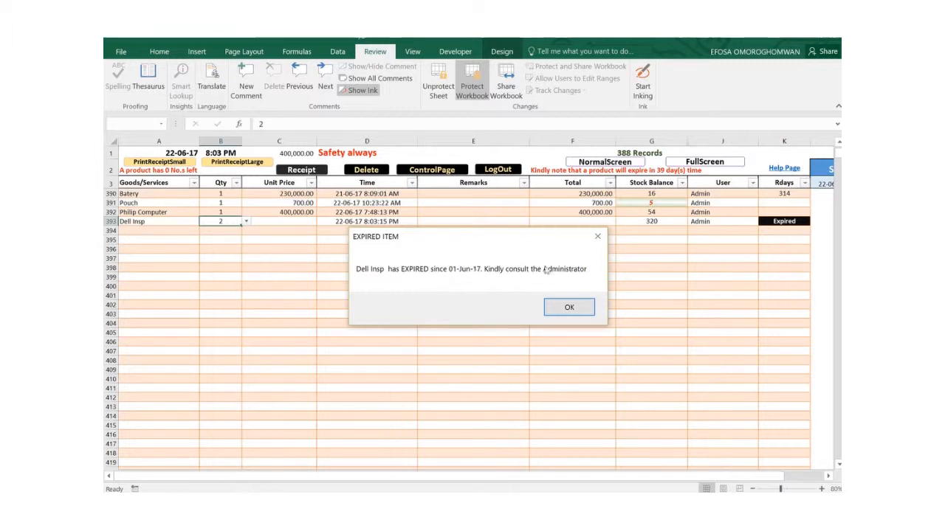
Acknowledge the expired-item notice for Dell Insp and decline to sell the expired item
{"action": "left_click", "coordinate": [550, 308]}
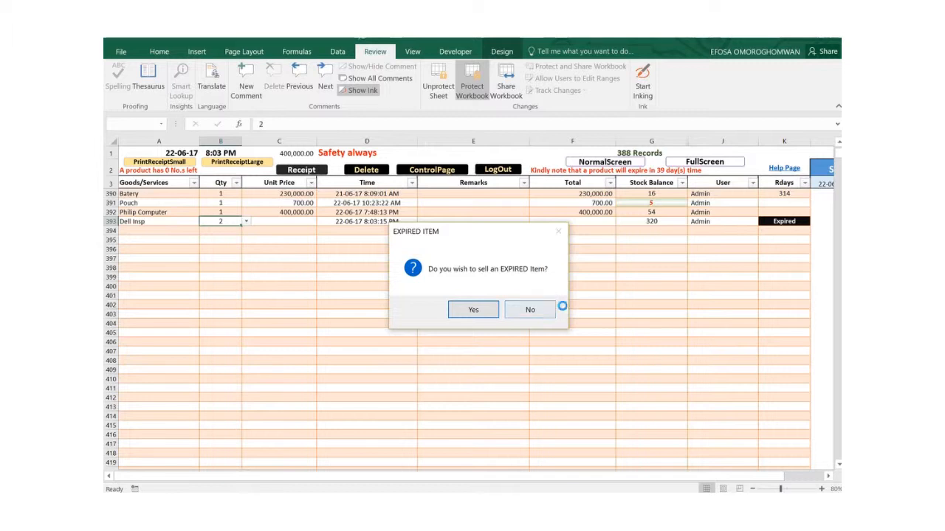
{"action": "left_click", "coordinate": [520, 310]}
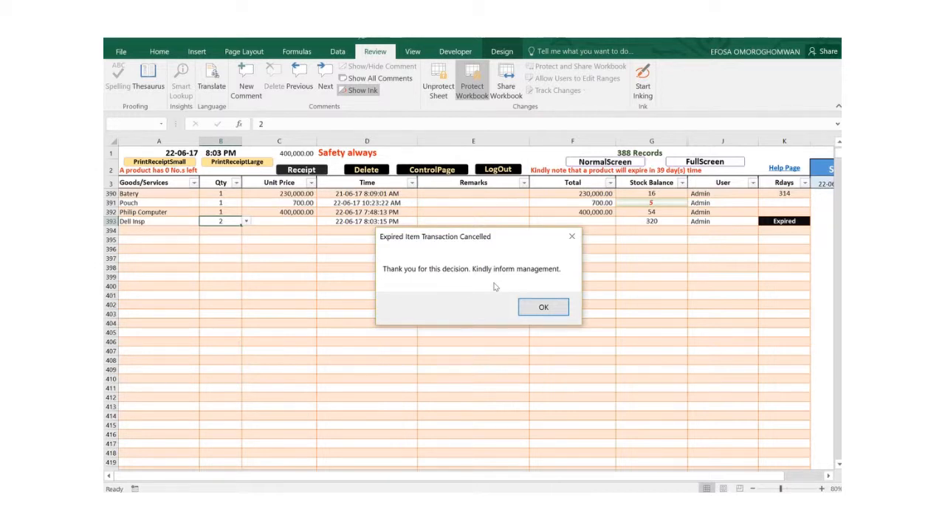
{"action": "left_click", "coordinate": [546, 307]}
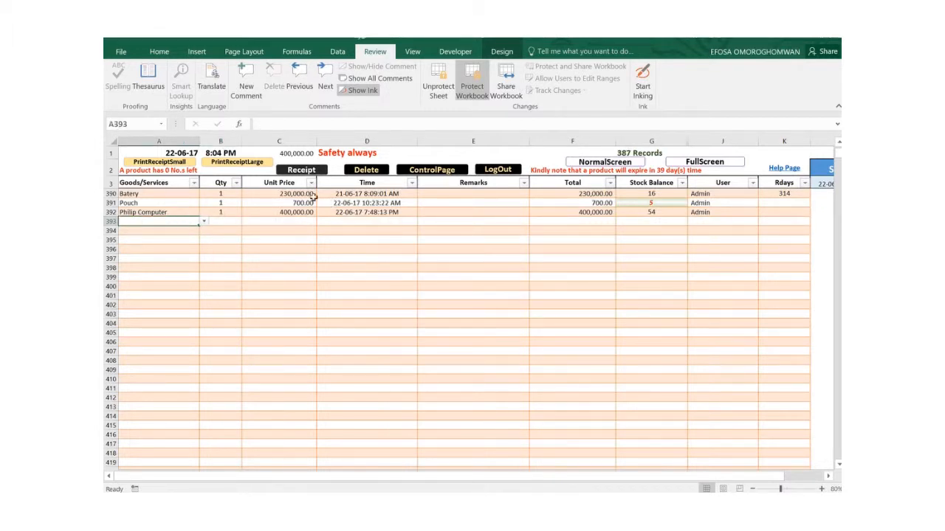
Enter a sale of Dell Insp with quantity 1 in row 393
{"action": "left_click", "coordinate": [204, 222]}
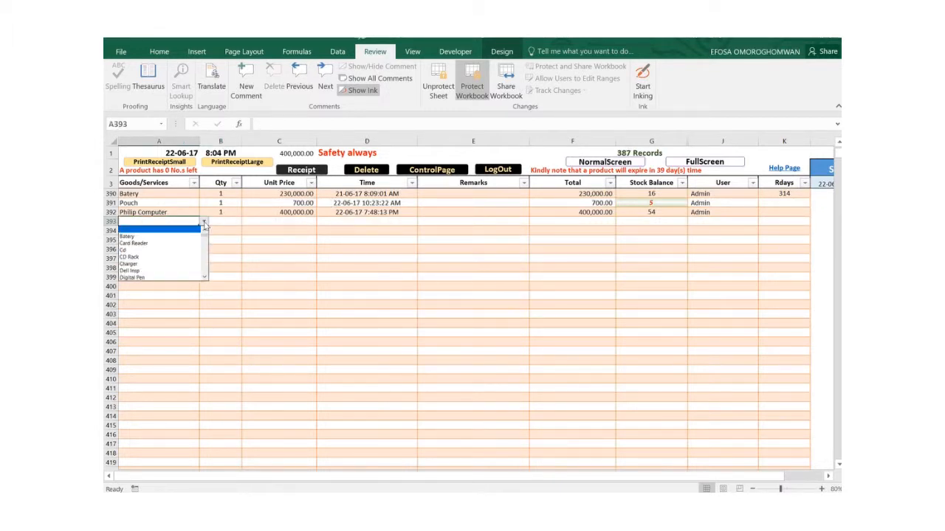
{"action": "left_click", "coordinate": [134, 272]}
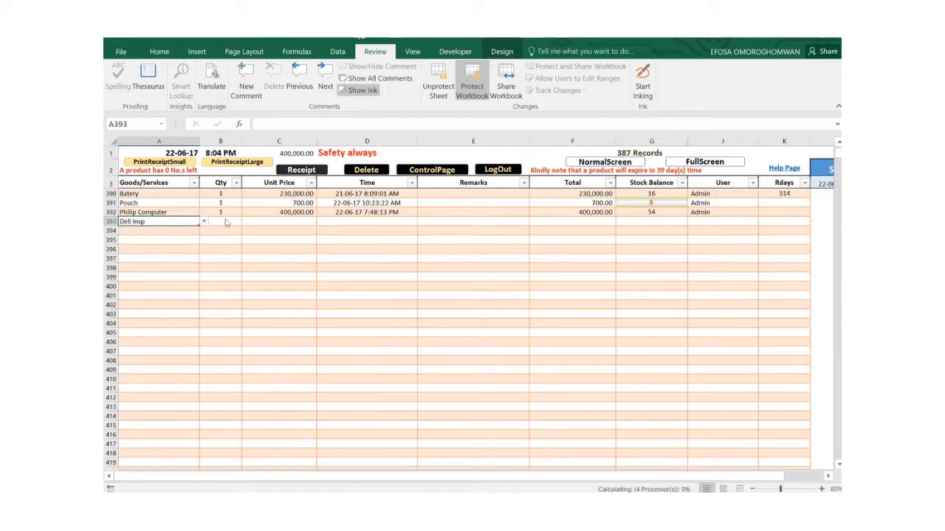
{"action": "left_click", "coordinate": [222, 220]}
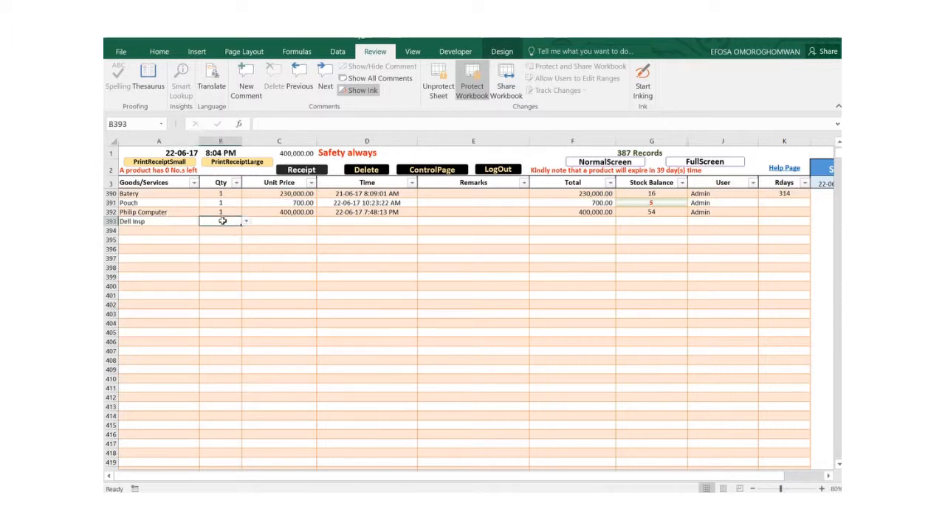
{"action": "left_click", "coordinate": [245, 223]}
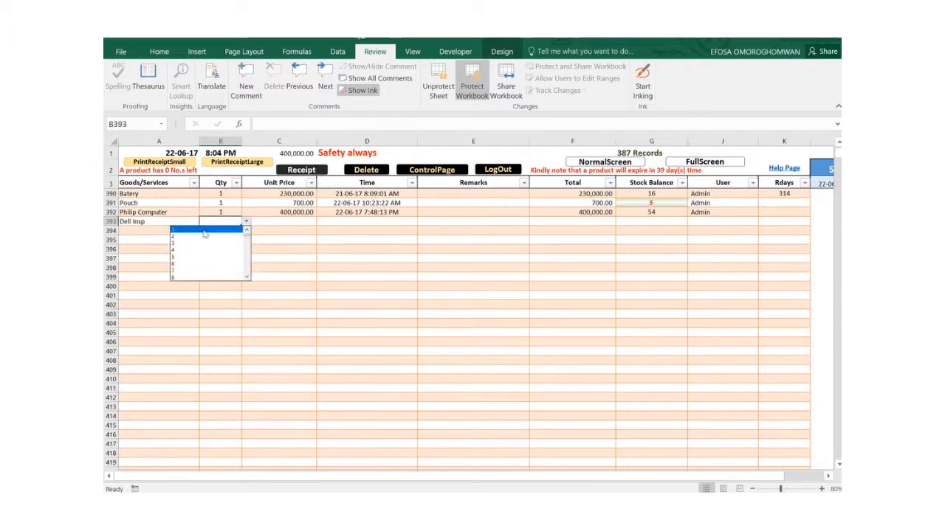
{"action": "left_click", "coordinate": [205, 231]}
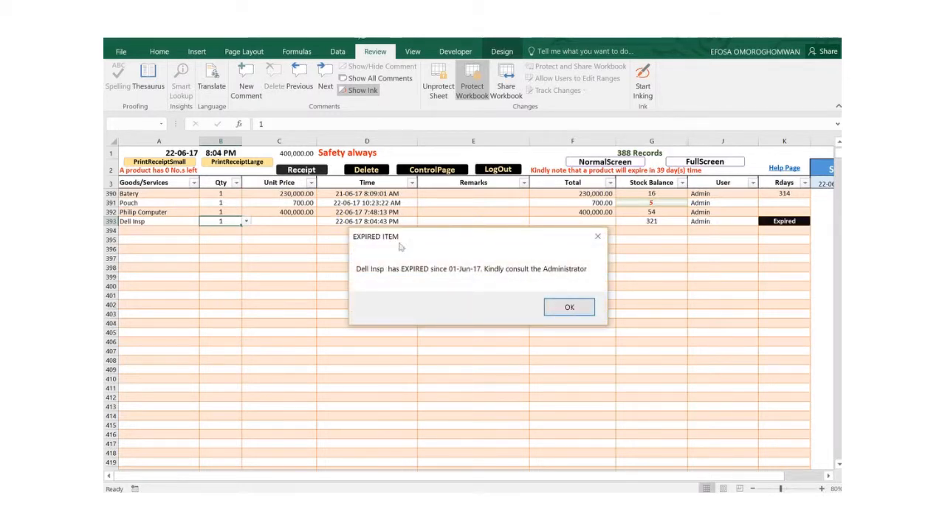
Acknowledge the expired-item notice and approve selling the expired Dell Insp
{"action": "left_click", "coordinate": [568, 309]}
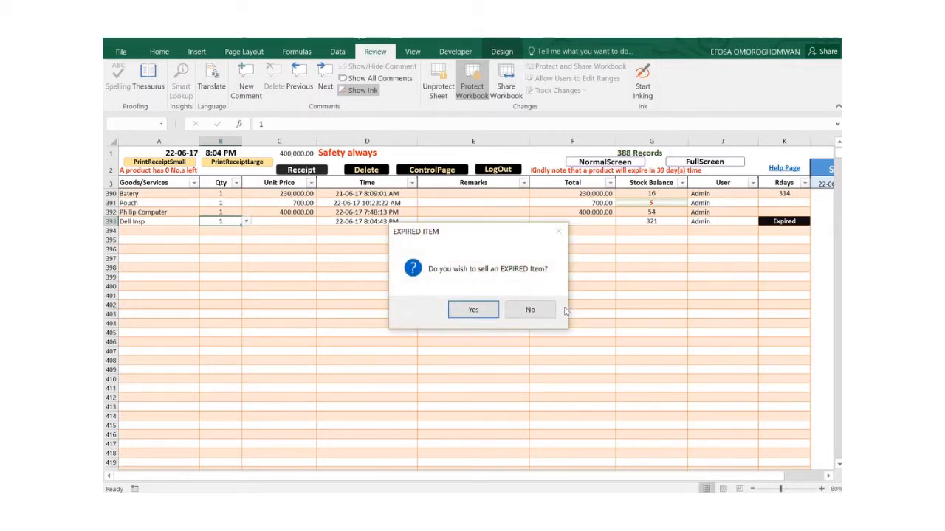
{"action": "left_click", "coordinate": [483, 310]}
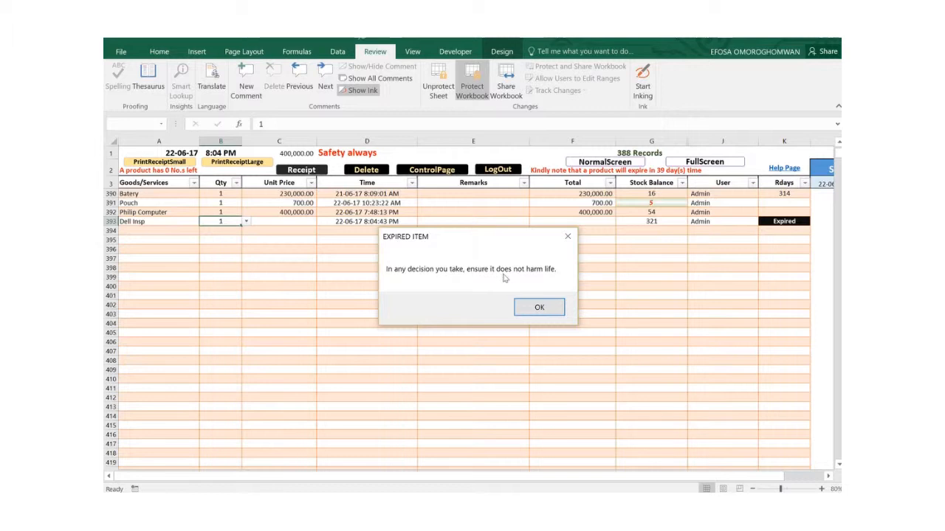
{"action": "left_click", "coordinate": [558, 307]}
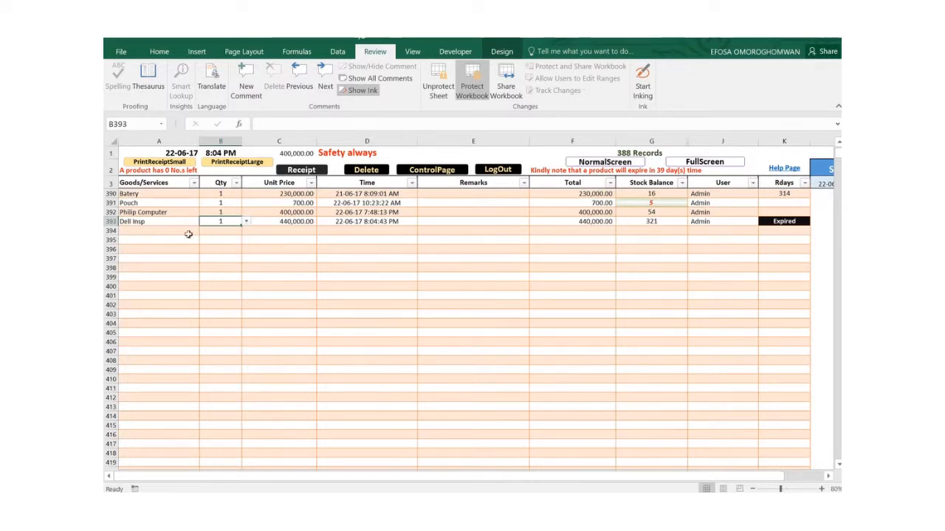
Enter a sale of CD Rack with quantity 5555 in row 394 and acknowledge the insufficient-units notice
{"action": "left_click", "coordinate": [170, 230]}
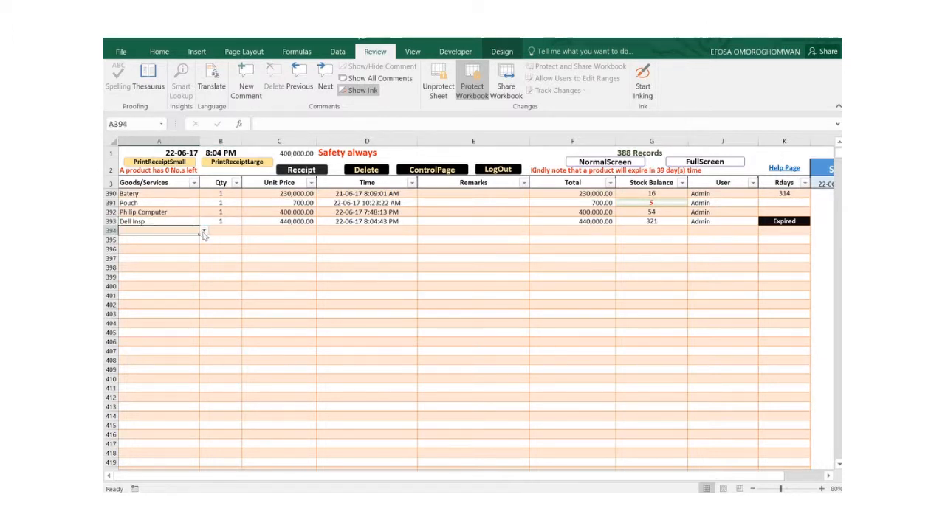
{"action": "left_click", "coordinate": [204, 232]}
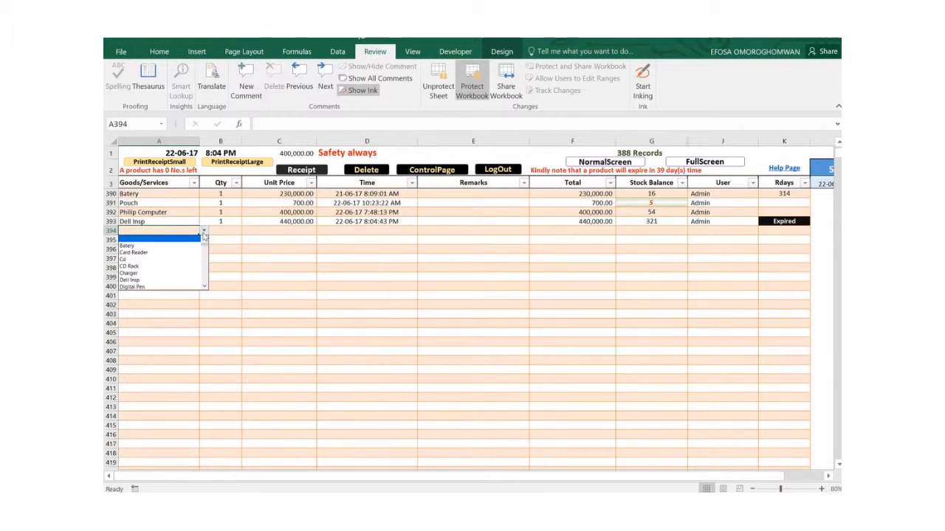
{"action": "left_click", "coordinate": [178, 266]}
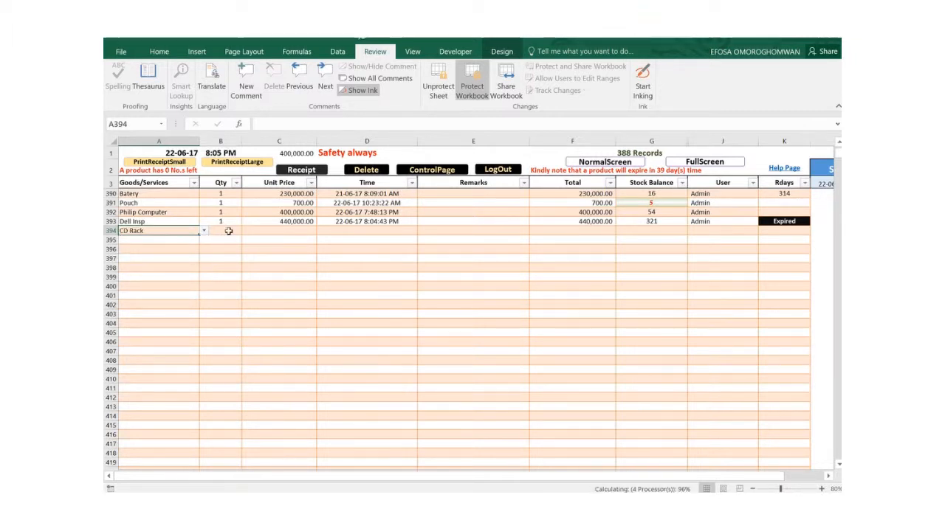
{"action": "left_click", "coordinate": [229, 231]}
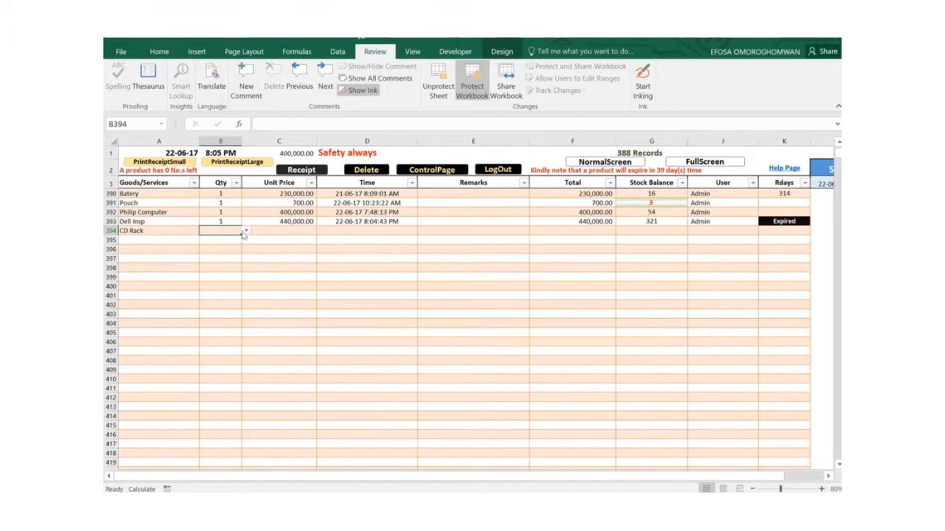
{"action": "type", "text": "5555"}
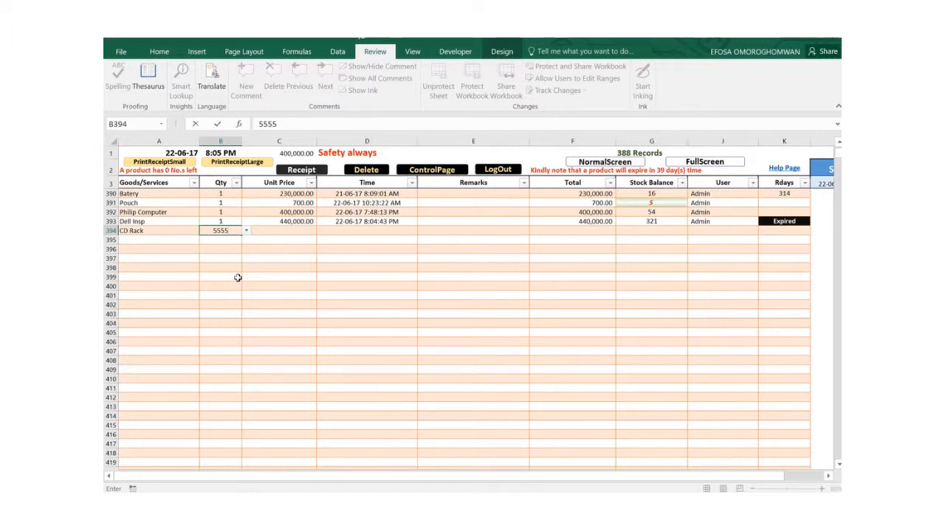
{"action": "key", "text": "Return"}
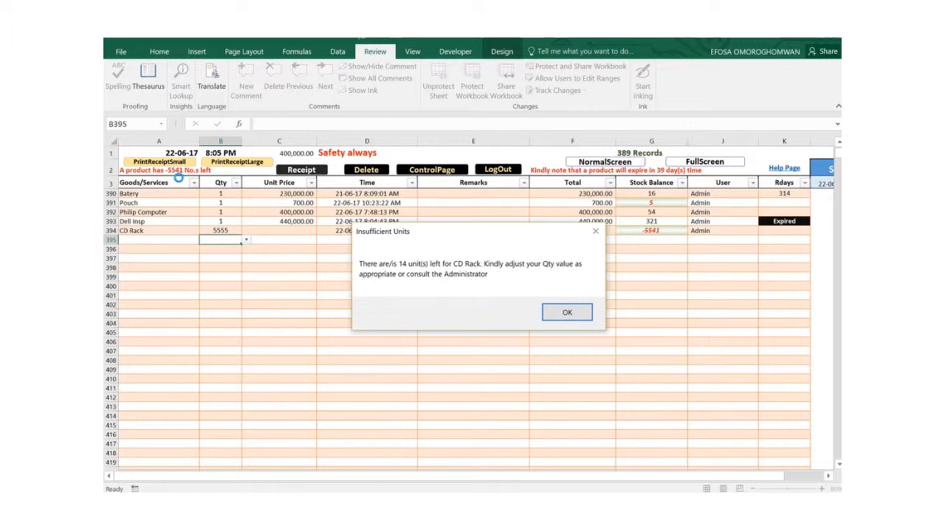
{"action": "left_click", "coordinate": [567, 312]}
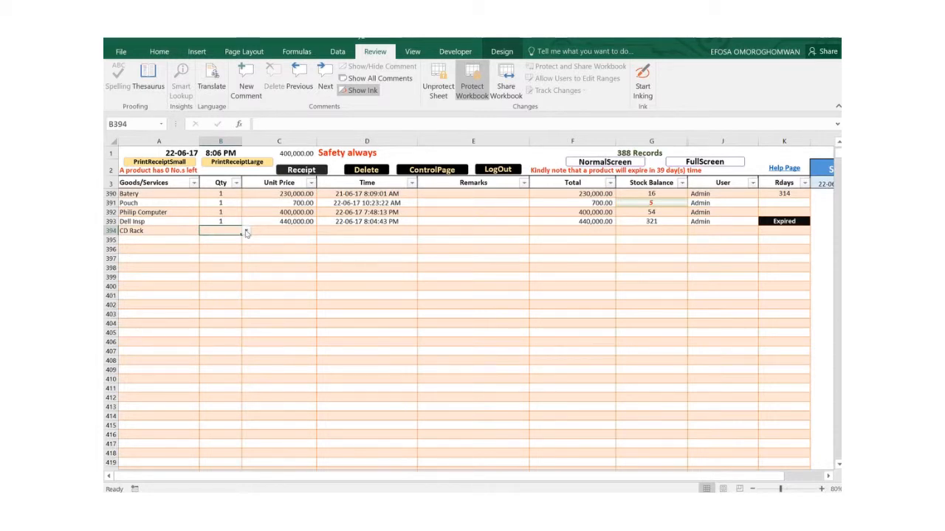
Set the quantity of the CD Rack sale in row 394 to 13
{"action": "type", "text": "1"}
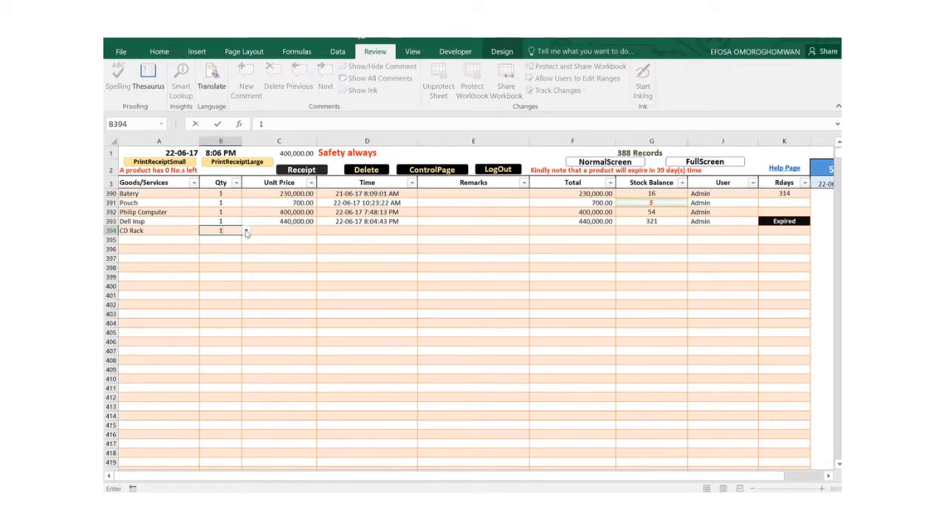
{"action": "type", "text": "3"}
{"action": "key", "text": "Return"}
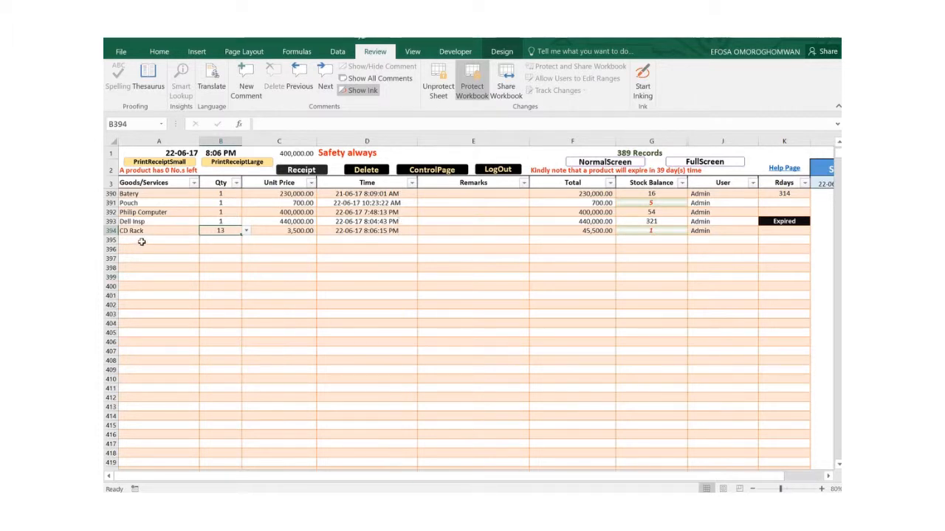
{"action": "left_click", "coordinate": [162, 231]}
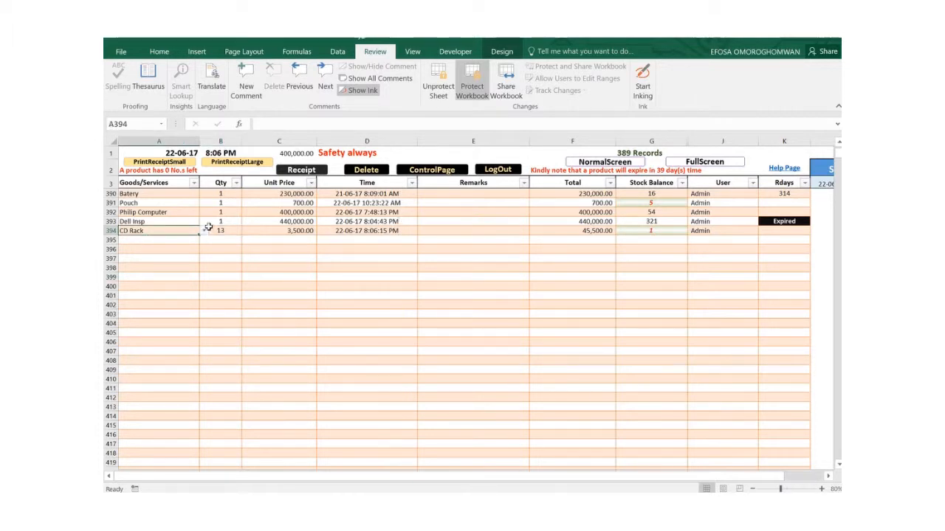
{"action": "left_click", "coordinate": [203, 232]}
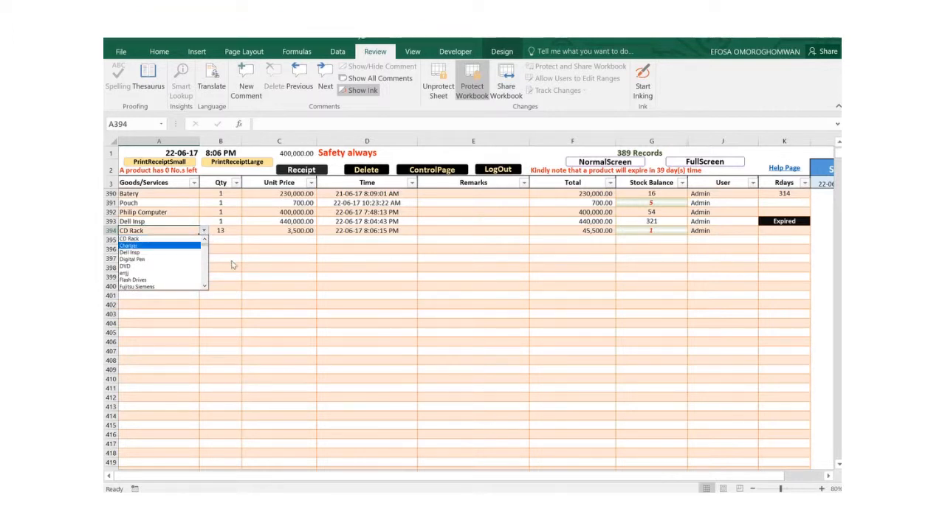
{"action": "key", "text": "Down"}
{"action": "key", "text": "Down"}
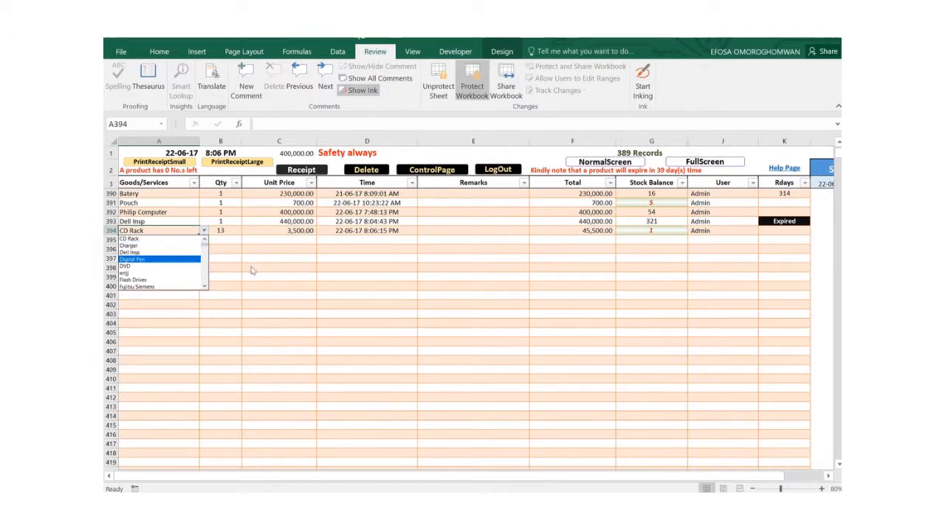
{"action": "key", "text": "Escape"}
Enter a sale of CD Rack with quantity 1 in row 395
{"action": "left_click", "coordinate": [164, 242]}
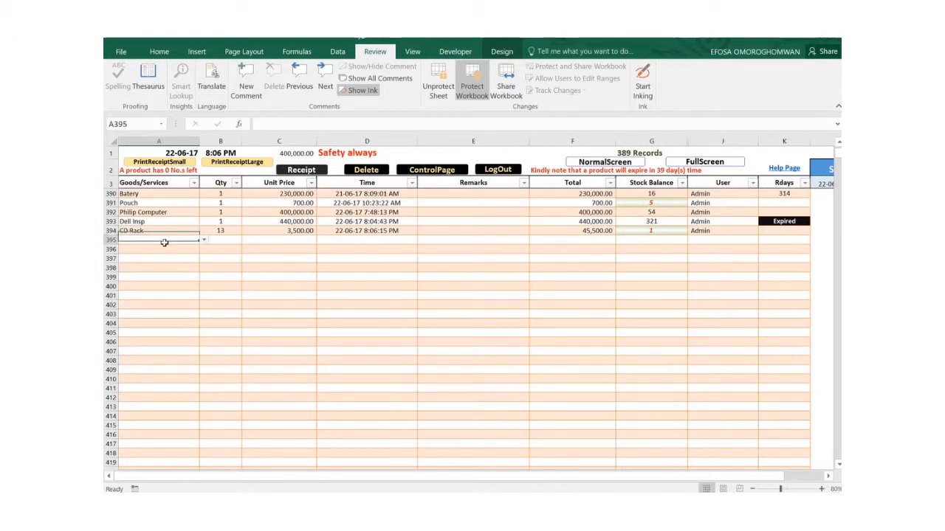
{"action": "left_click", "coordinate": [204, 240]}
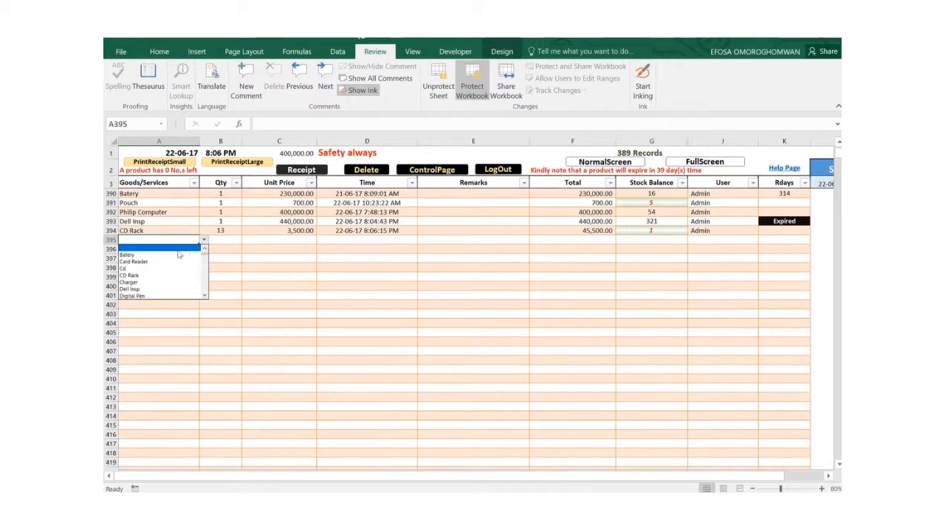
{"action": "left_click", "coordinate": [148, 275]}
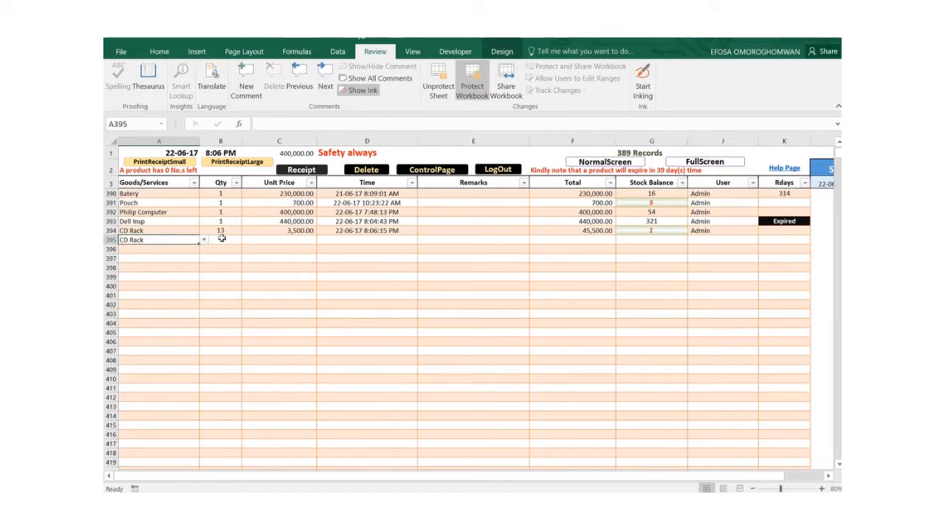
{"action": "left_click", "coordinate": [221, 240]}
{"action": "left_click", "coordinate": [246, 241]}
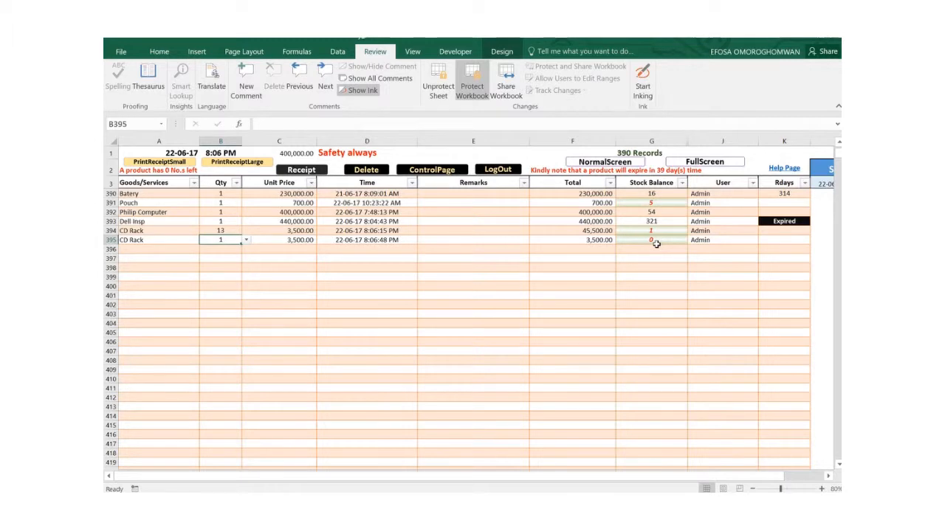
Check the list of available goods for row 396 to see whether CD Rack is offered
{"action": "left_click", "coordinate": [156, 249]}
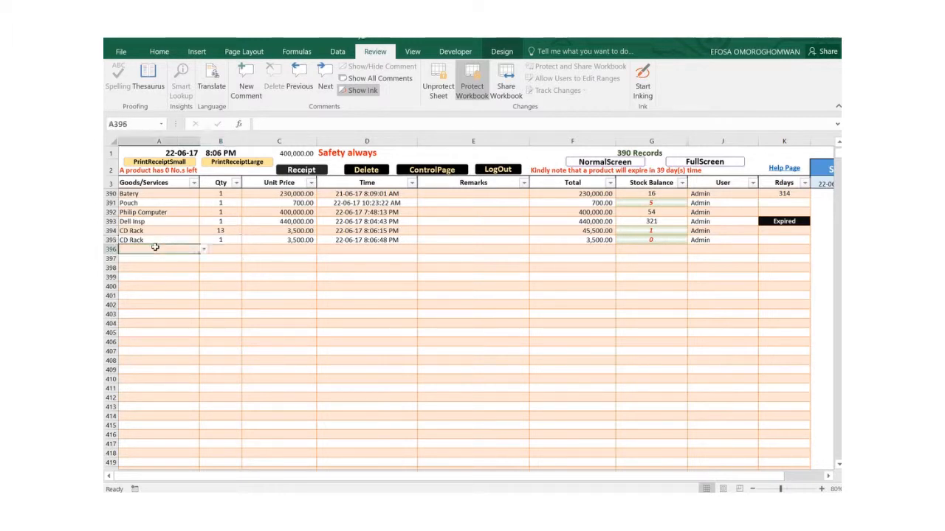
{"action": "left_click", "coordinate": [203, 249]}
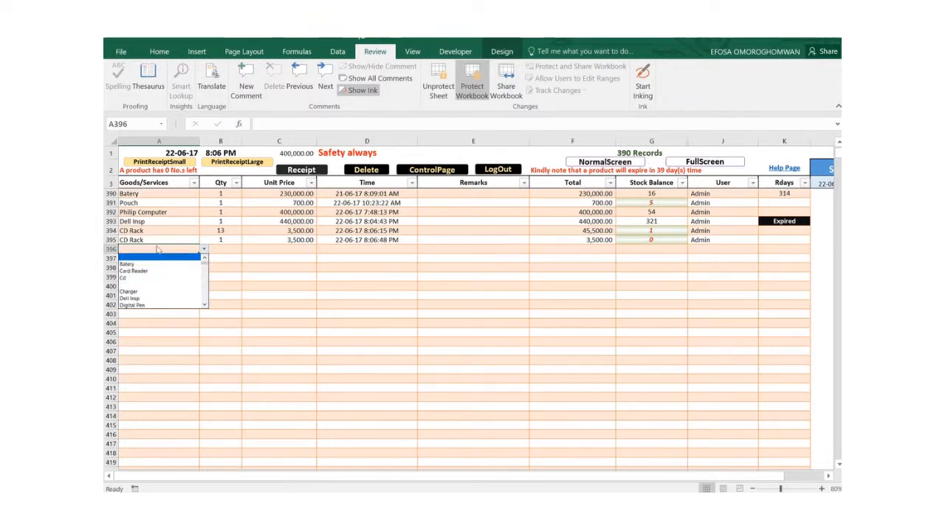
{"action": "left_click", "coordinate": [157, 251]}
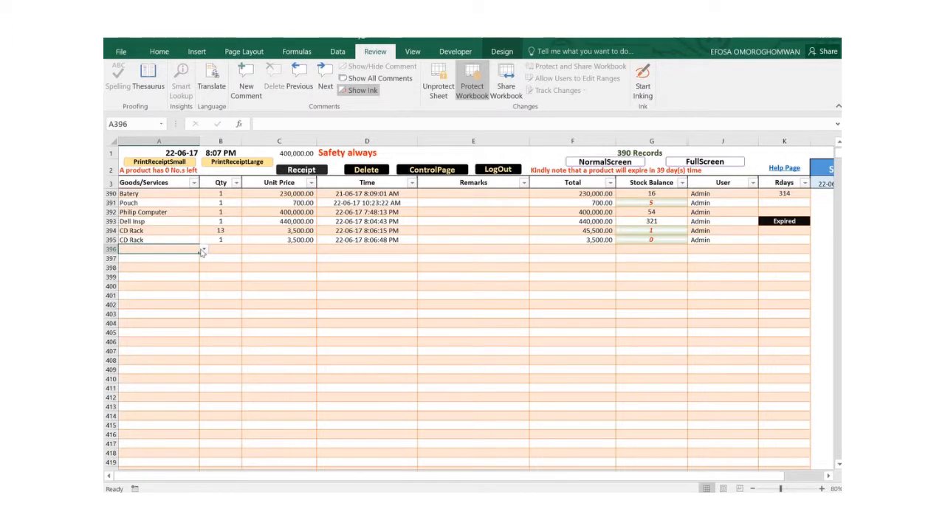
Try to enter another CD Rack sale with quantity 1 in row 396 and acknowledge the exhausted-item notice
{"action": "type", "text": "cd Rack"}
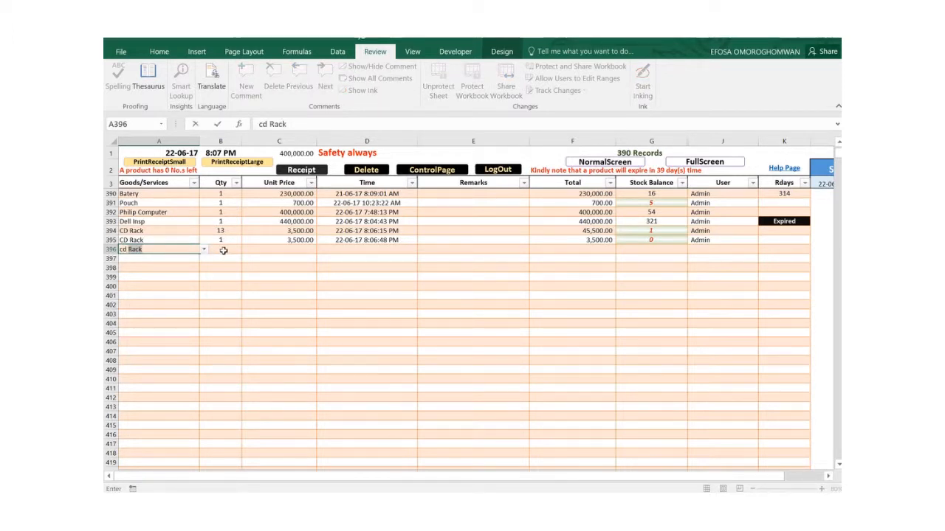
{"action": "left_click", "coordinate": [222, 250]}
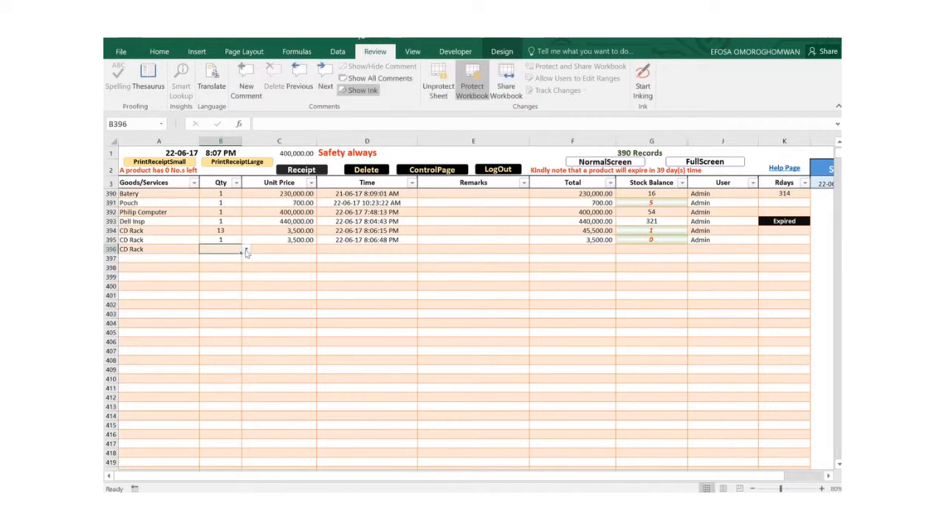
{"action": "left_click", "coordinate": [245, 250]}
{"action": "left_click", "coordinate": [219, 259]}
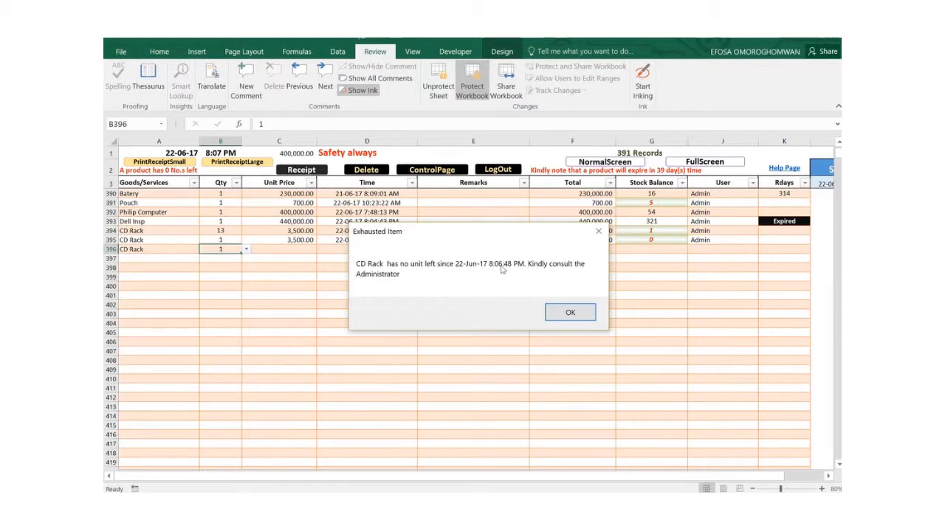
{"action": "left_click", "coordinate": [569, 313]}
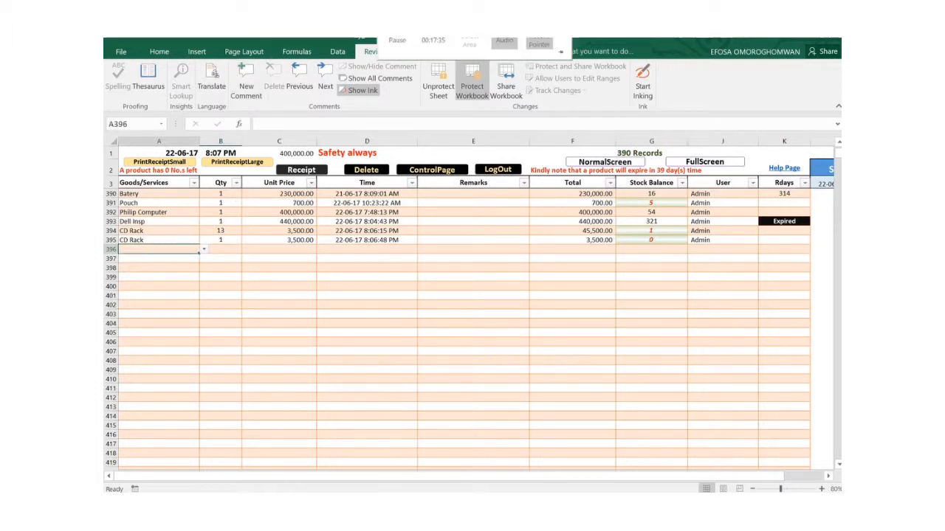
{"action": "mouse_move", "coordinate": [402, 44]}
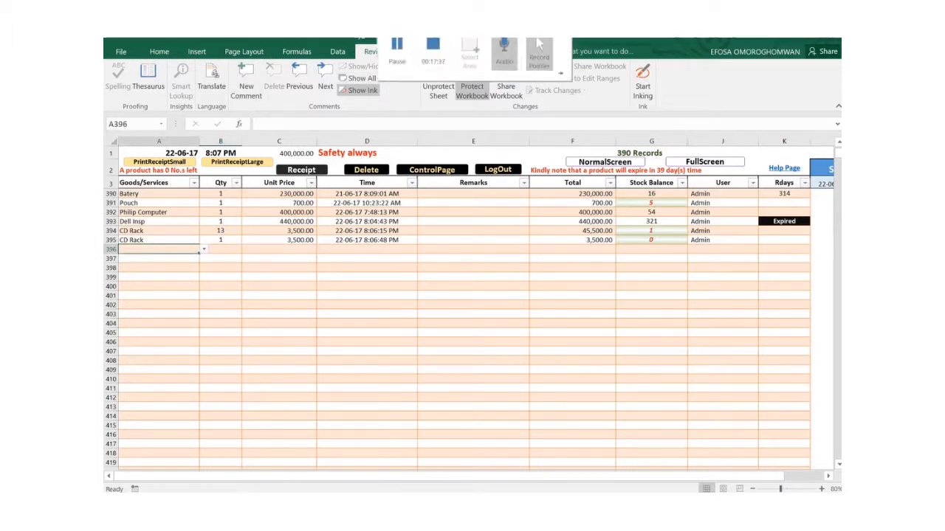
{"action": "left_click", "coordinate": [402, 48]}
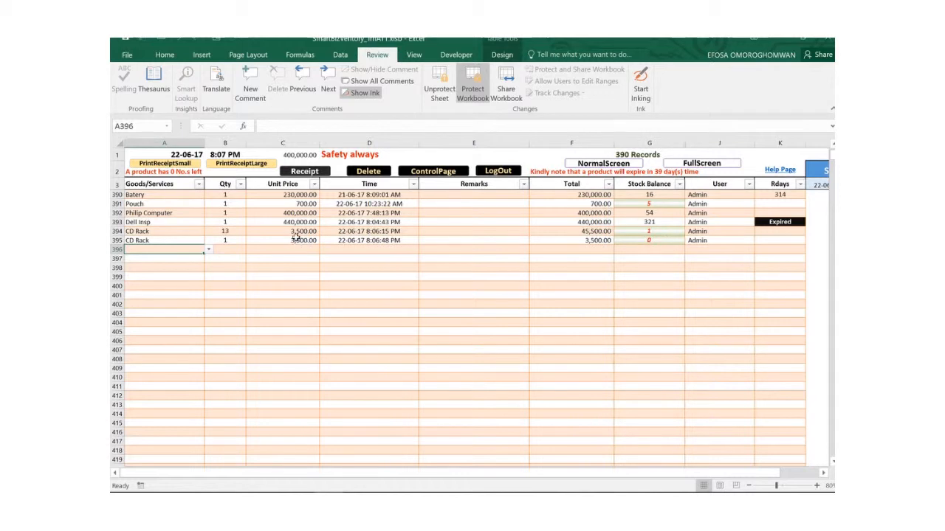
{"action": "left_click", "coordinate": [295, 239]}
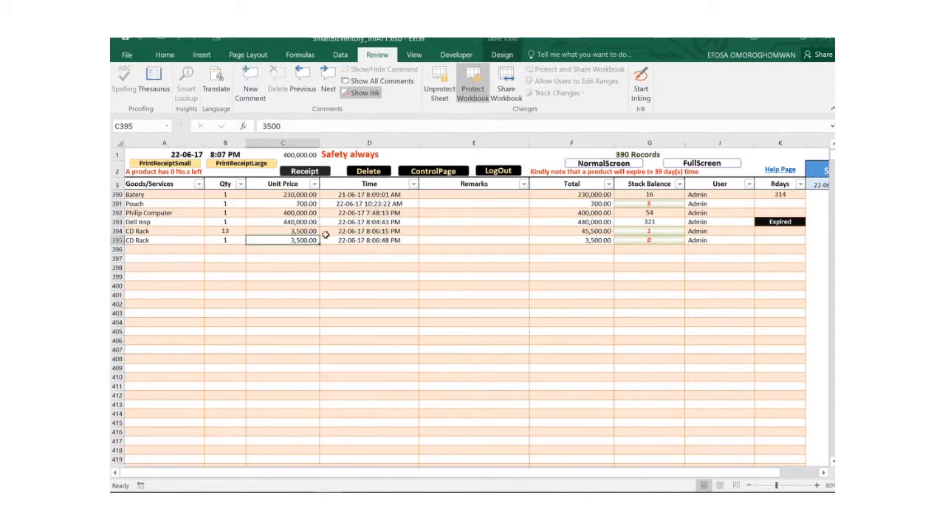
{"action": "type", "text": "gg"}
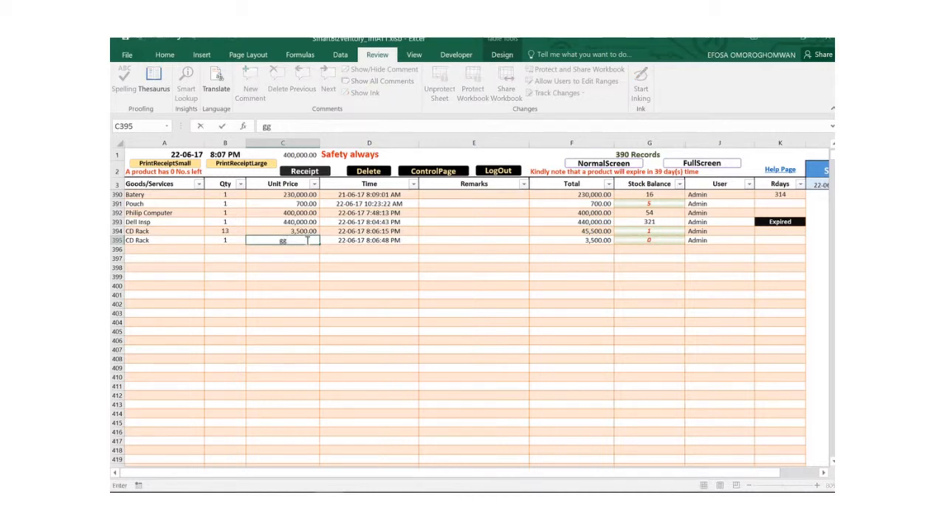
{"action": "key", "text": "Escape"}
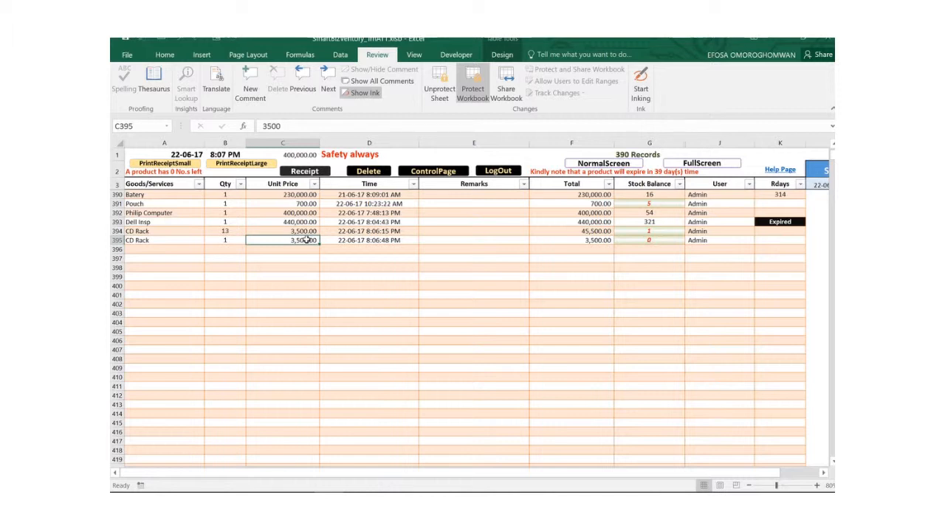
{"action": "left_click", "coordinate": [306, 228]}
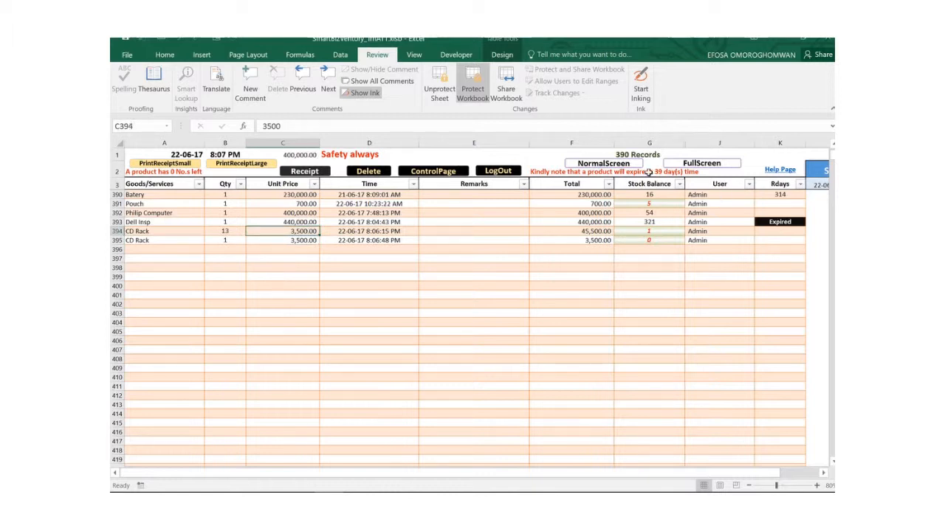
Log out of the workbook and log back in as Admin
{"action": "left_click", "coordinate": [498, 171]}
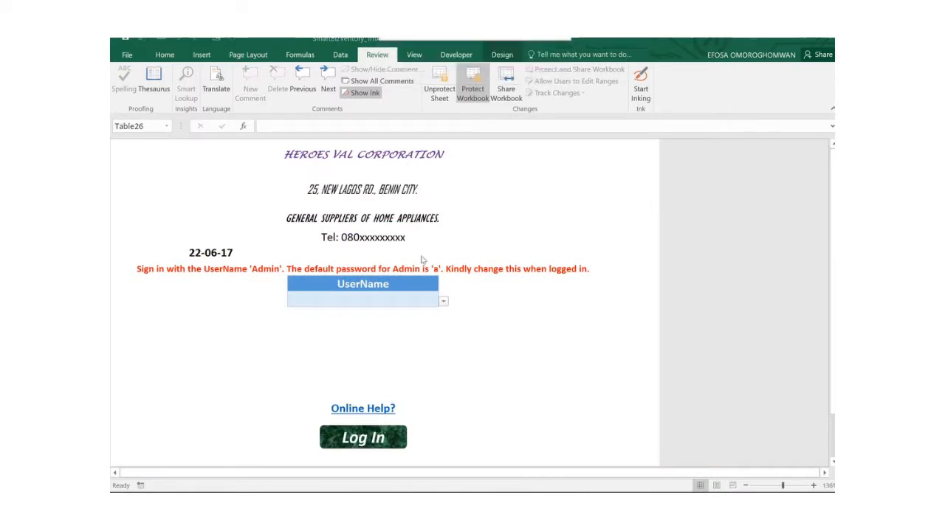
{"action": "left_click", "coordinate": [444, 304]}
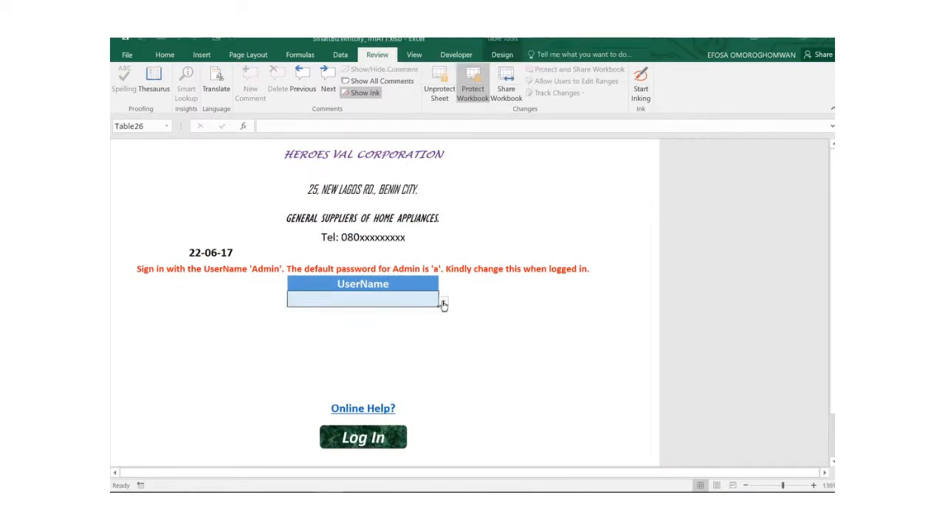
{"action": "left_click", "coordinate": [444, 304]}
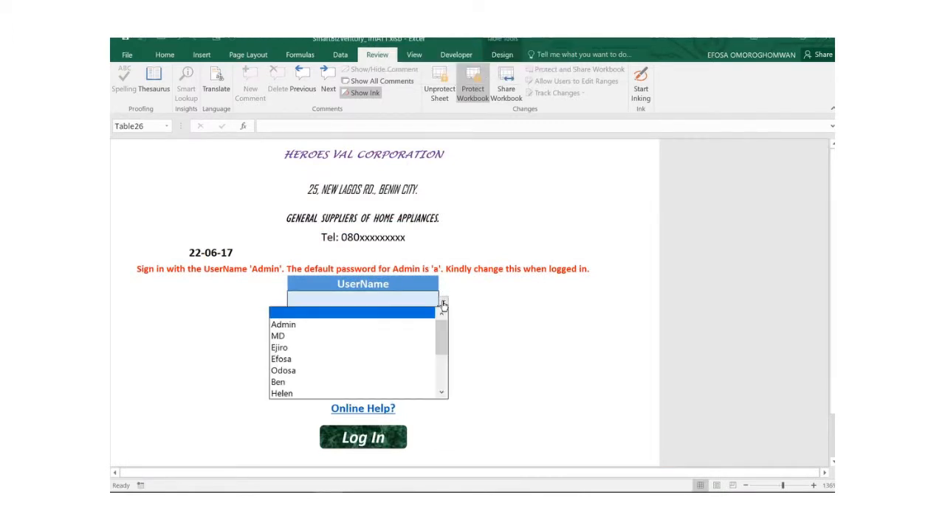
{"action": "left_click", "coordinate": [361, 328]}
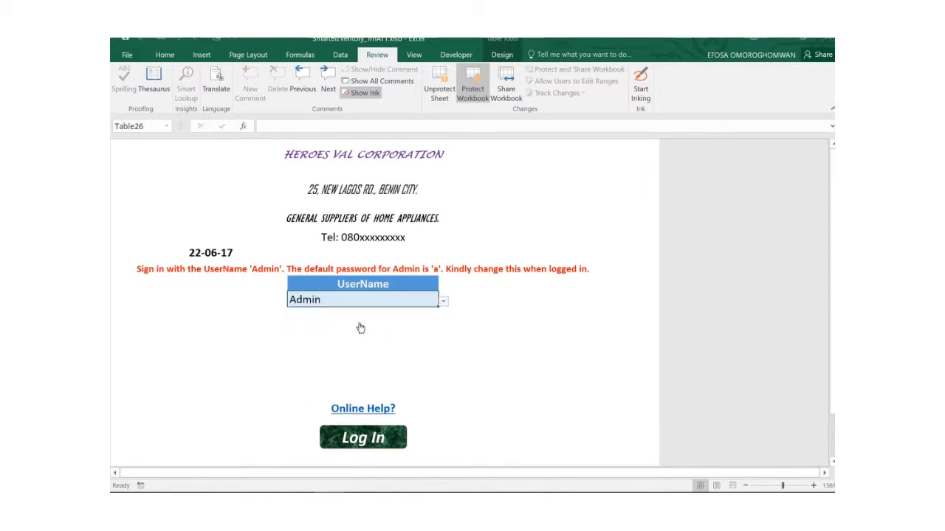
{"action": "left_click", "coordinate": [363, 440]}
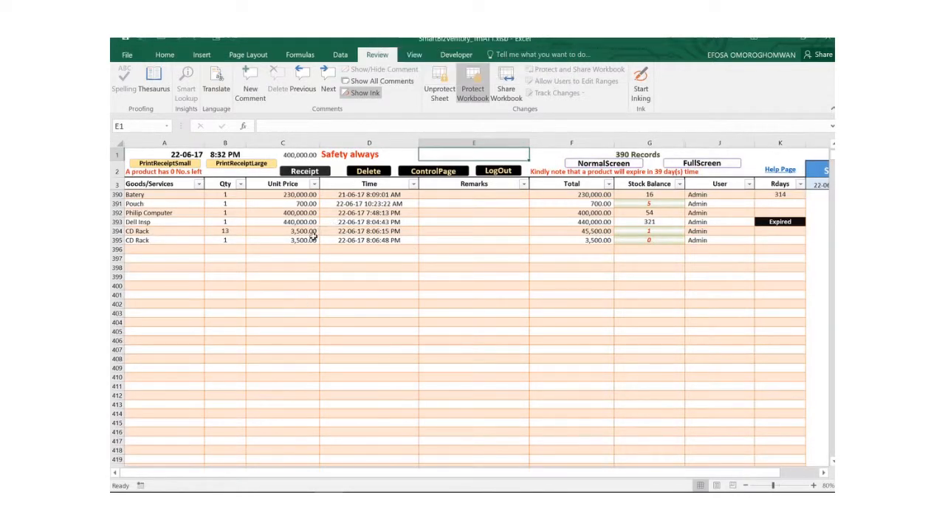
Try to edit the unit price of the CD Rack sale in row 395 and acknowledge the protected-sheet notice
{"action": "left_click", "coordinate": [302, 240]}
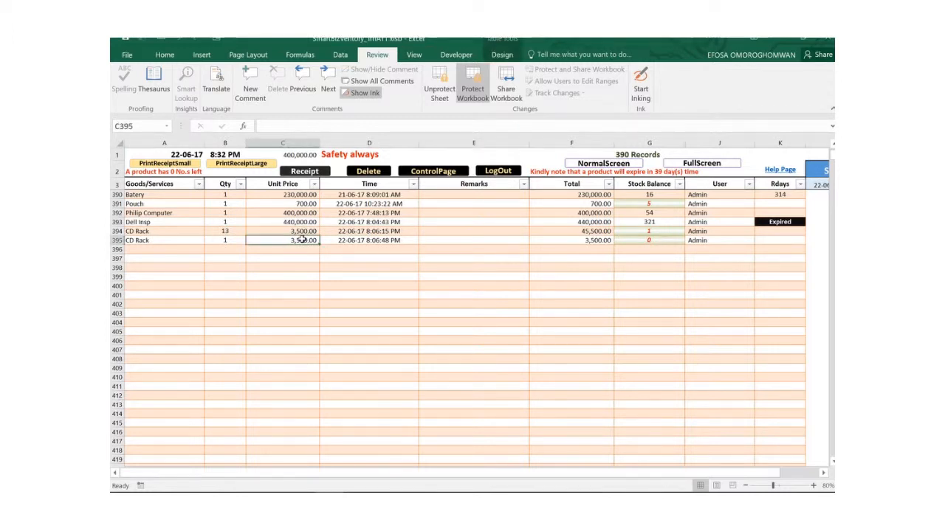
{"action": "double_click", "coordinate": [302, 240]}
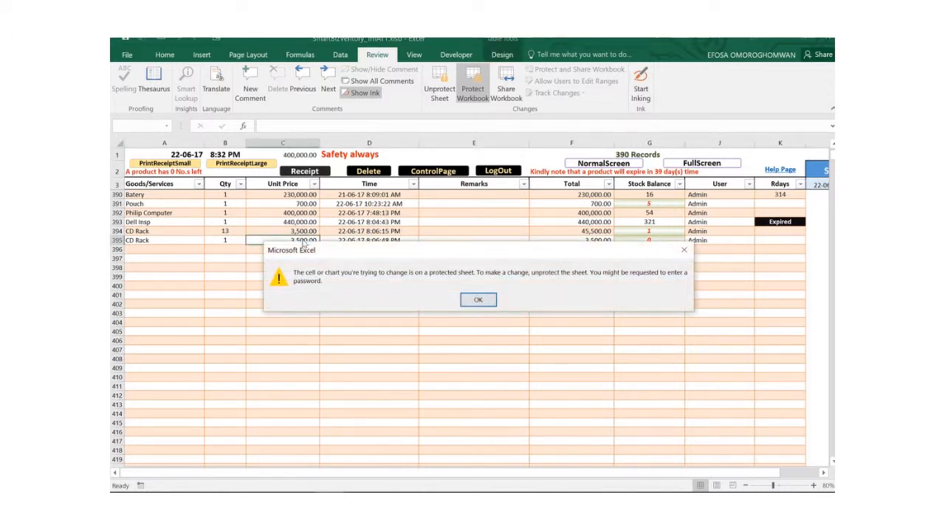
{"action": "left_click", "coordinate": [474, 301]}
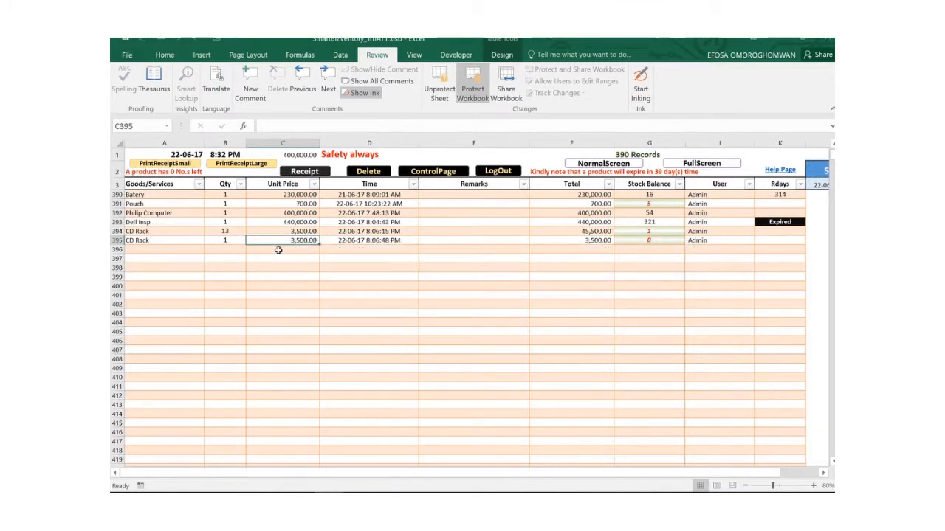
{"action": "mouse_move", "coordinate": [539, 47]}
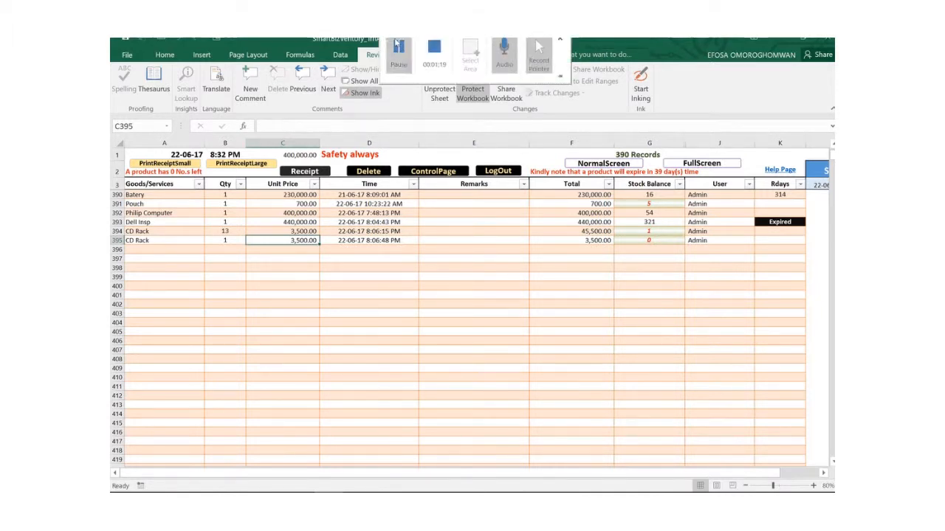
{"action": "left_click", "coordinate": [403, 54]}
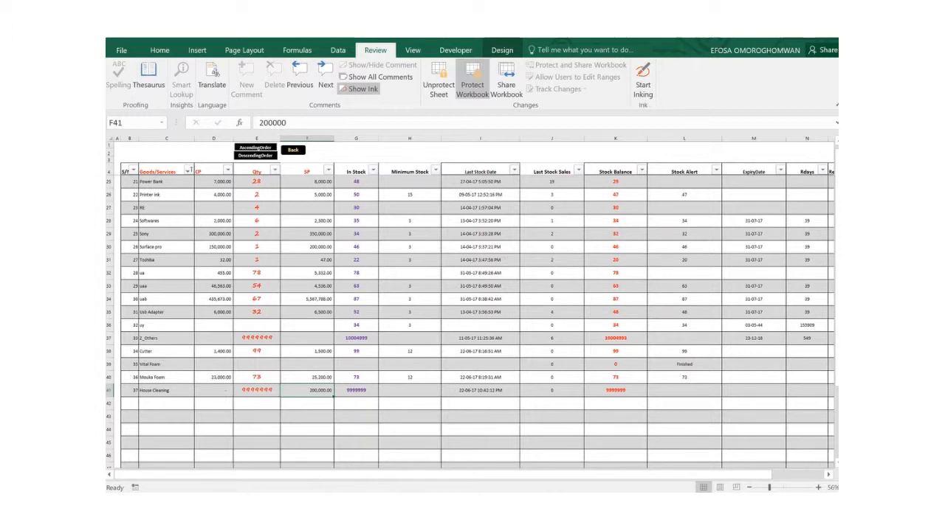
Review the stock list, examining the CD Rack row and the House Cleaning entry at the end of the list
{"action": "scroll", "coordinate": [836, 147], "scroll_direction": "up", "scroll_amount": 3}
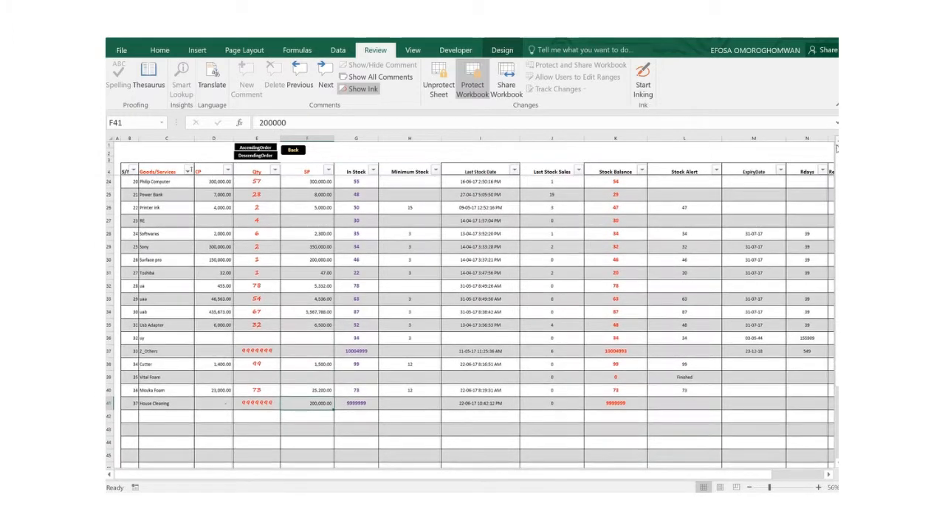
{"action": "scroll", "coordinate": [836, 148], "scroll_direction": "up", "scroll_amount": 4}
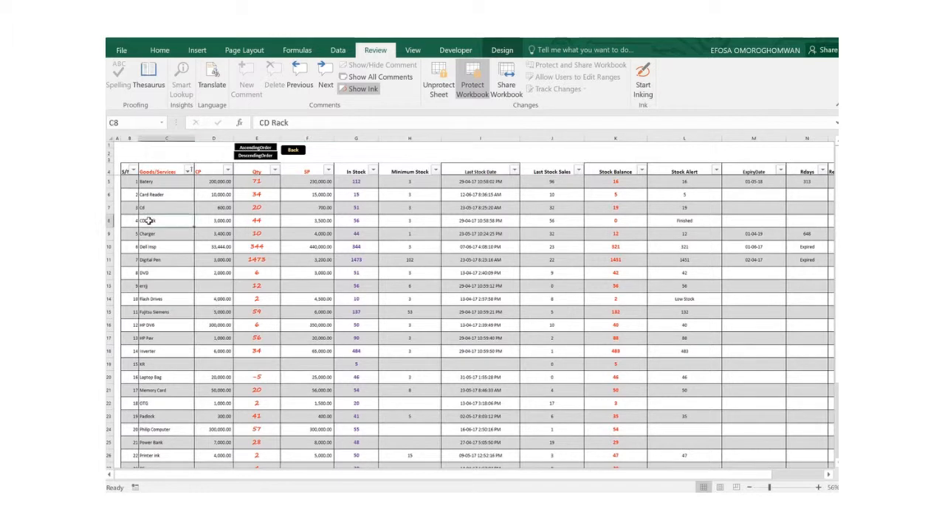
{"action": "left_click", "coordinate": [124, 220]}
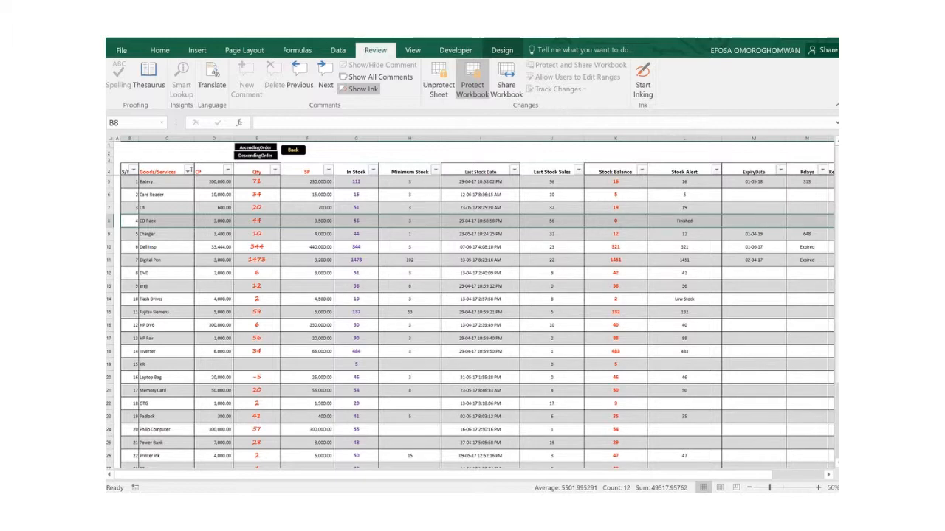
{"action": "mouse_move", "coordinate": [834, 193]}
{"action": "left_mouse_down"}
{"action": "mouse_move", "coordinate": [830, 216]}
{"action": "mouse_move", "coordinate": [832, 193]}
{"action": "left_mouse_up"}
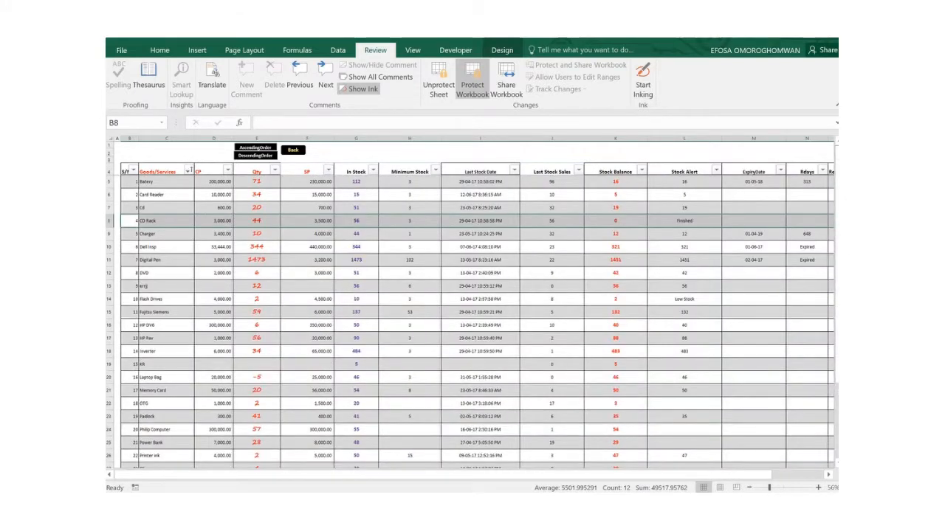
{"action": "scroll", "coordinate": [478, 317], "scroll_direction": "down", "scroll_amount": 7}
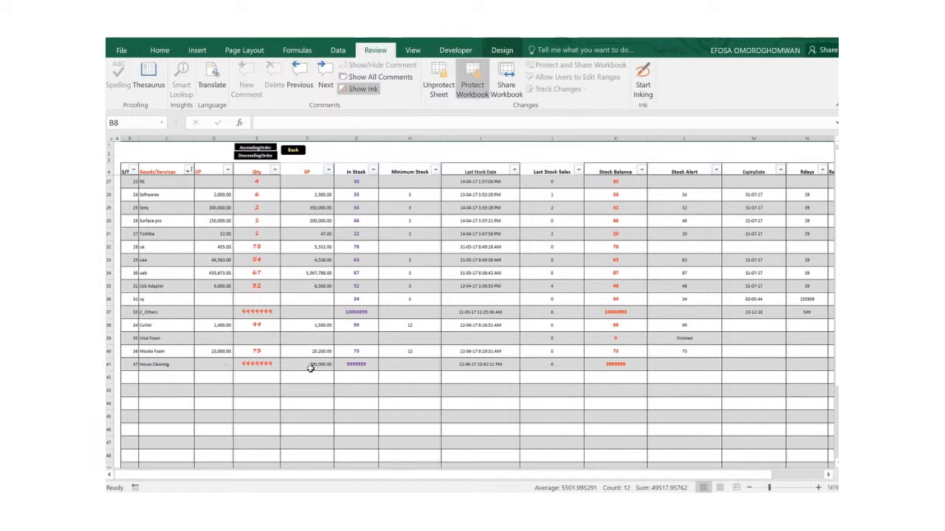
{"action": "mouse_move", "coordinate": [421, 39]}
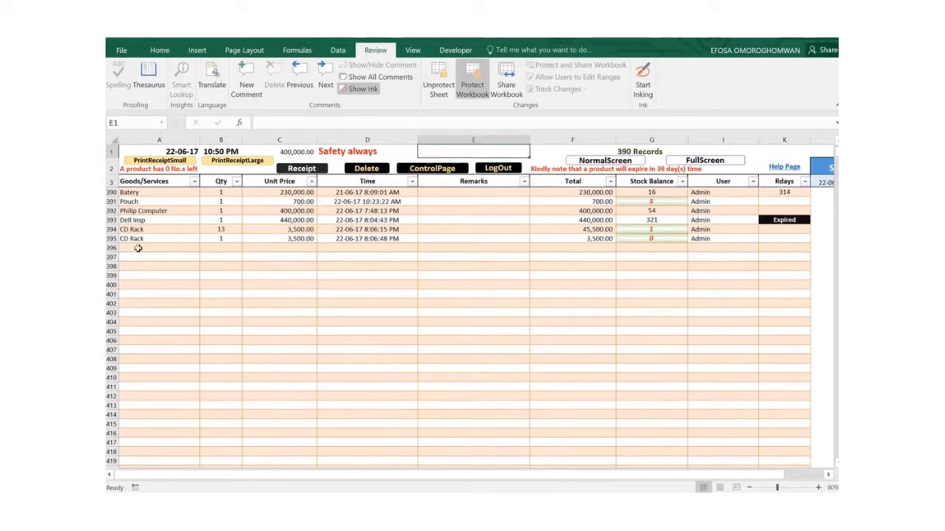
Choose House Cleaning as the service sold in row 396
{"action": "left_click", "coordinate": [138, 247]}
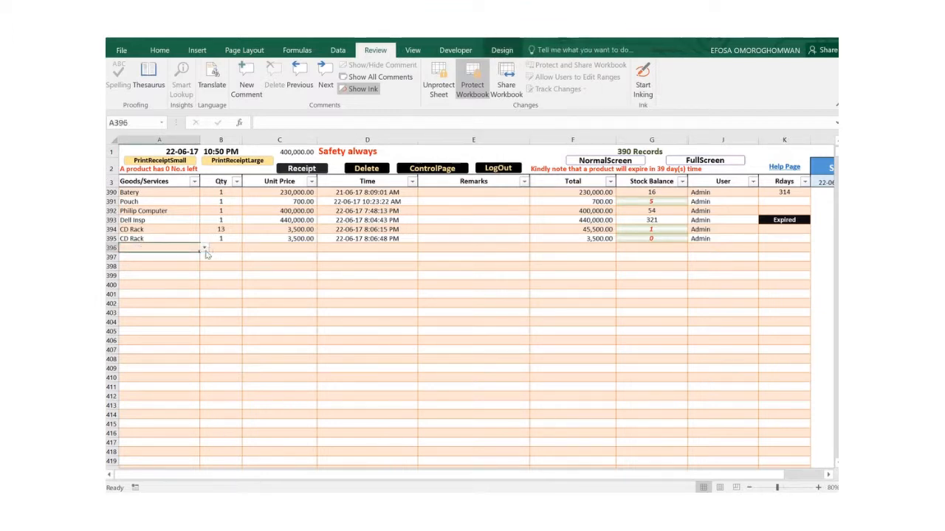
{"action": "left_click", "coordinate": [204, 249]}
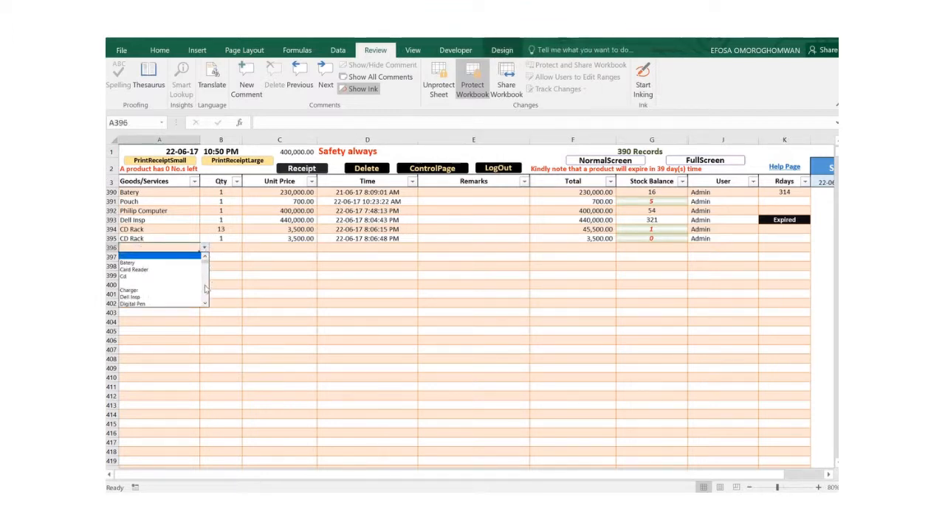
{"action": "key", "text": "Down"}
{"action": "key", "text": "Down"}
{"action": "key", "text": "Down"}
{"action": "key", "text": "Down"}
{"action": "key", "text": "Down"}
{"action": "key", "text": "Down"}
{"action": "key", "text": "Down"}
{"action": "key", "text": "Down"}
{"action": "key", "text": "Down"}
{"action": "key", "text": "Down"}
{"action": "key", "text": "Down"}
{"action": "key", "text": "Down"}
{"action": "key", "text": "Down"}
{"action": "key", "text": "Down"}
{"action": "key", "text": "Down"}
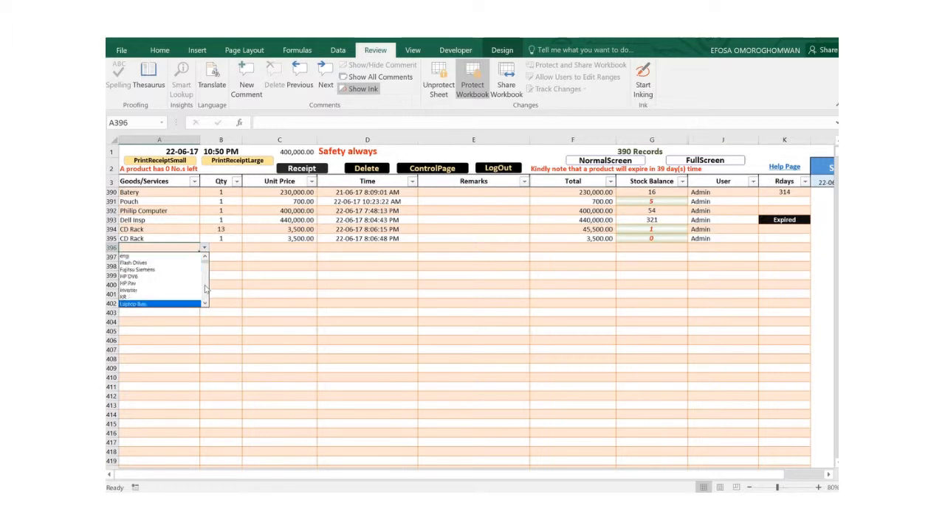
{"action": "key", "text": "Down"}
{"action": "key", "text": "Down"}
{"action": "key", "text": "Down"}
{"action": "key", "text": "Down"}
{"action": "key", "text": "Down"}
{"action": "key", "text": "Down"}
{"action": "key", "text": "Down"}
{"action": "key", "text": "Down"}
{"action": "key", "text": "Down"}
{"action": "key", "text": "Down"}
{"action": "key", "text": "Down"}
{"action": "key", "text": "Down"}
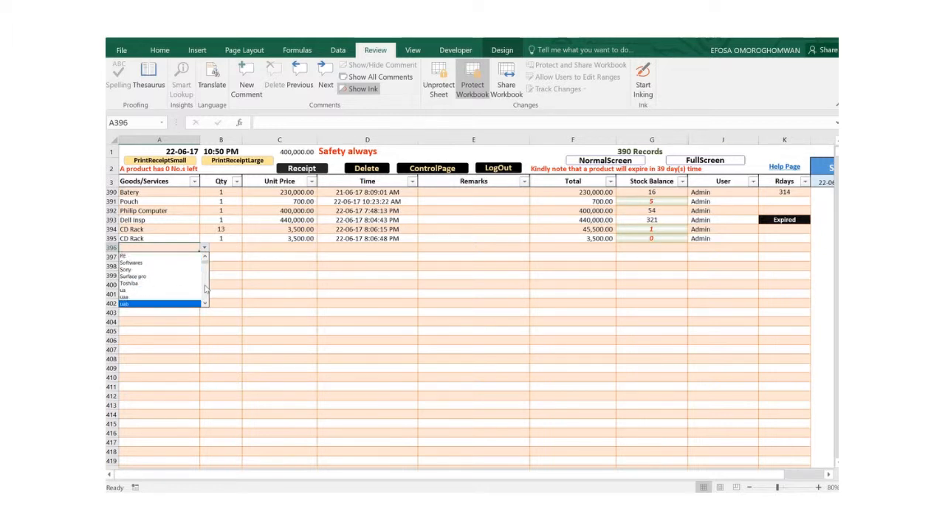
{"action": "key", "text": "Down"}
{"action": "key", "text": "Down"}
{"action": "key", "text": "Down"}
{"action": "key", "text": "Down"}
{"action": "key", "text": "Down"}
{"action": "key", "text": "Down"}
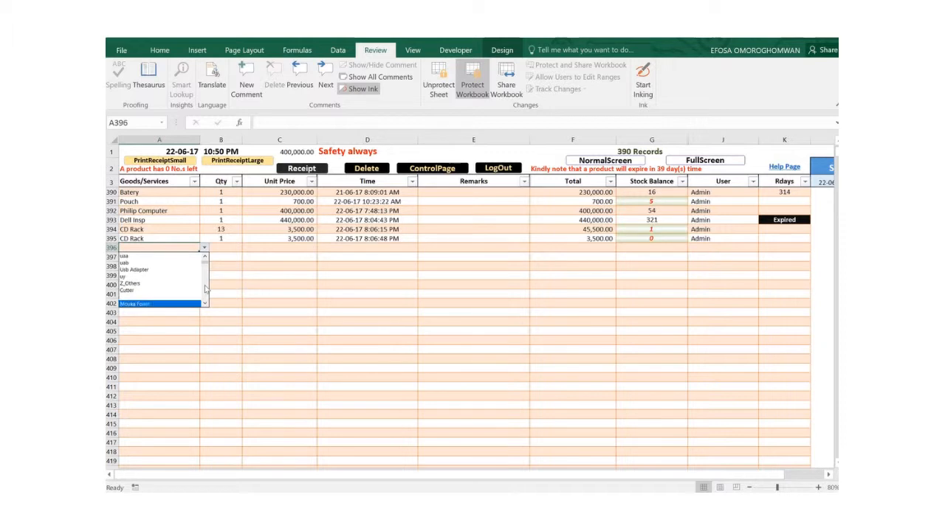
{"action": "key", "text": "Down"}
{"action": "key", "text": "Down"}
{"action": "key", "text": "Up"}
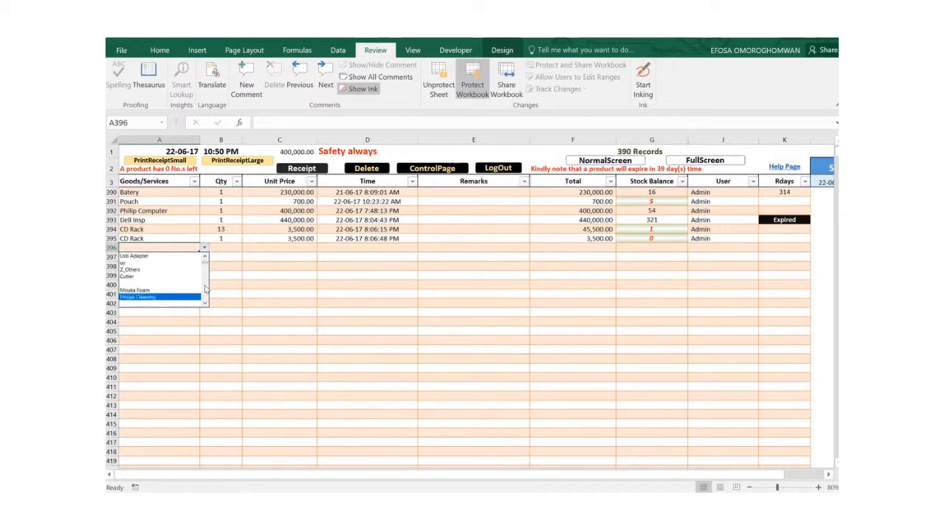
{"action": "left_click", "coordinate": [153, 298]}
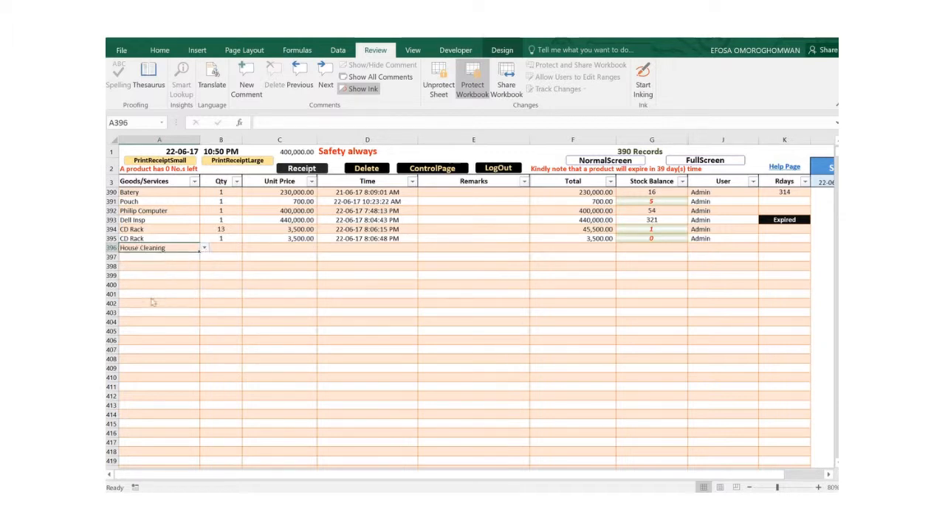
Set the quantity of the House Cleaning sale in row 396 to 3
{"action": "left_click", "coordinate": [230, 246]}
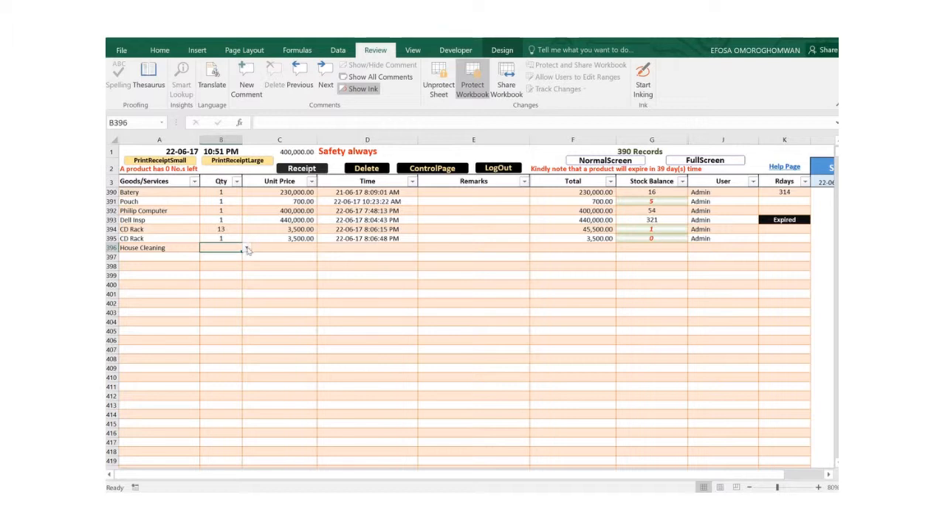
{"action": "left_click", "coordinate": [246, 249]}
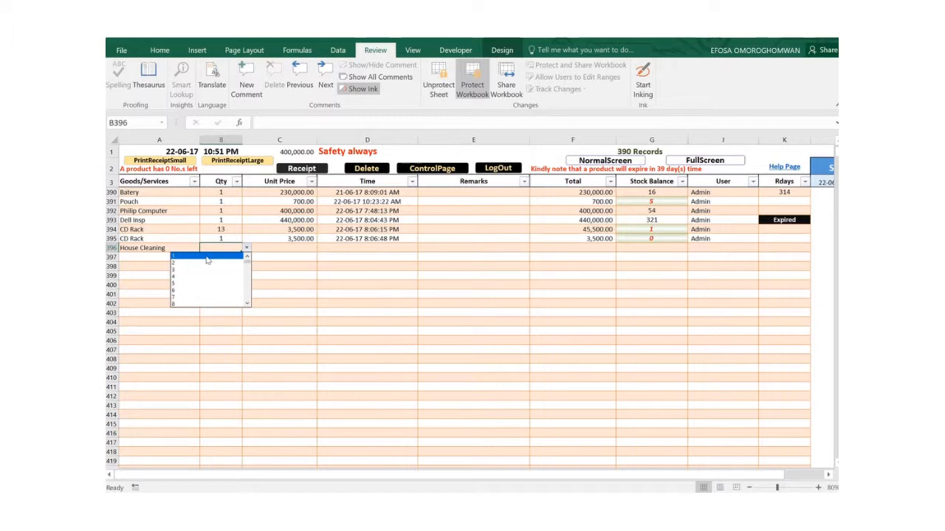
{"action": "left_click", "coordinate": [204, 270]}
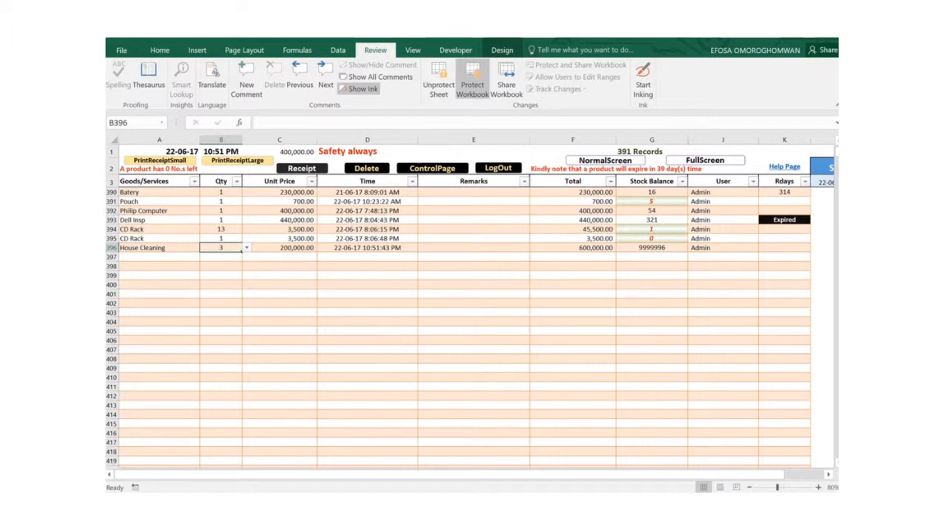
{"action": "mouse_move", "coordinate": [539, 44]}
{"action": "left_click", "coordinate": [279, 369]}
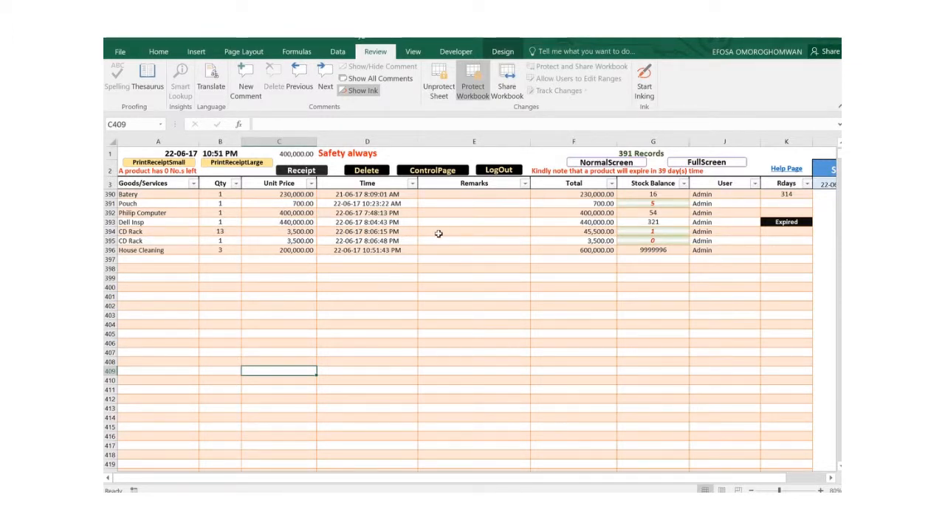
Try again to edit the unit price in row 395 and dismiss the protection warning
{"action": "left_click", "coordinate": [454, 227]}
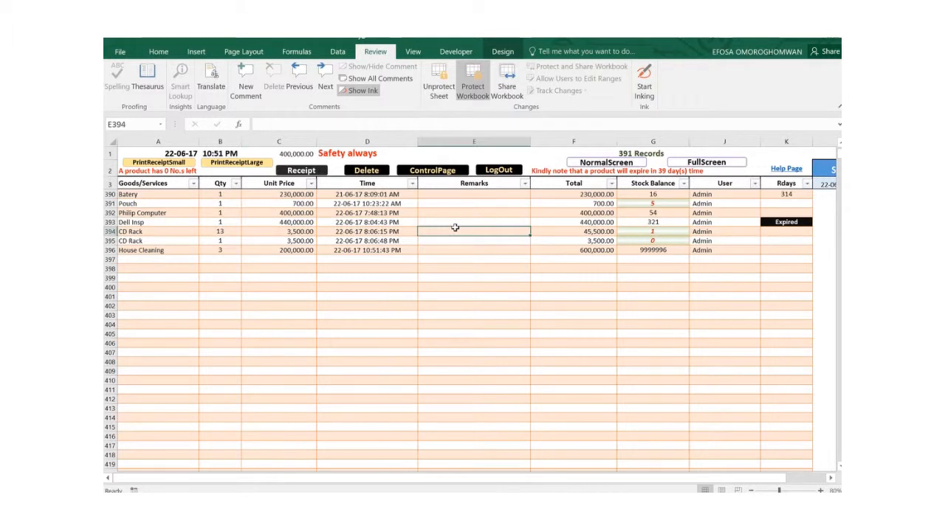
{"action": "left_click", "coordinate": [298, 237]}
{"action": "double_click", "coordinate": [300, 236]}
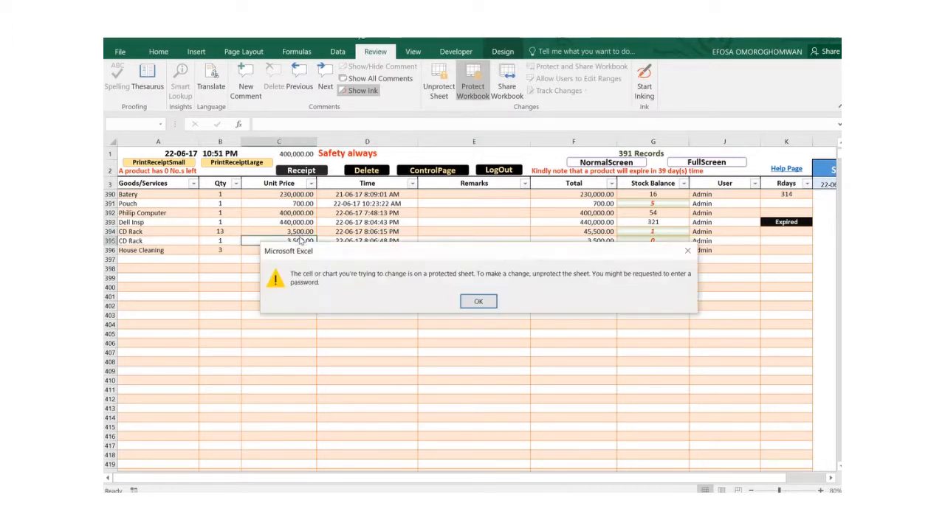
{"action": "left_click", "coordinate": [478, 303]}
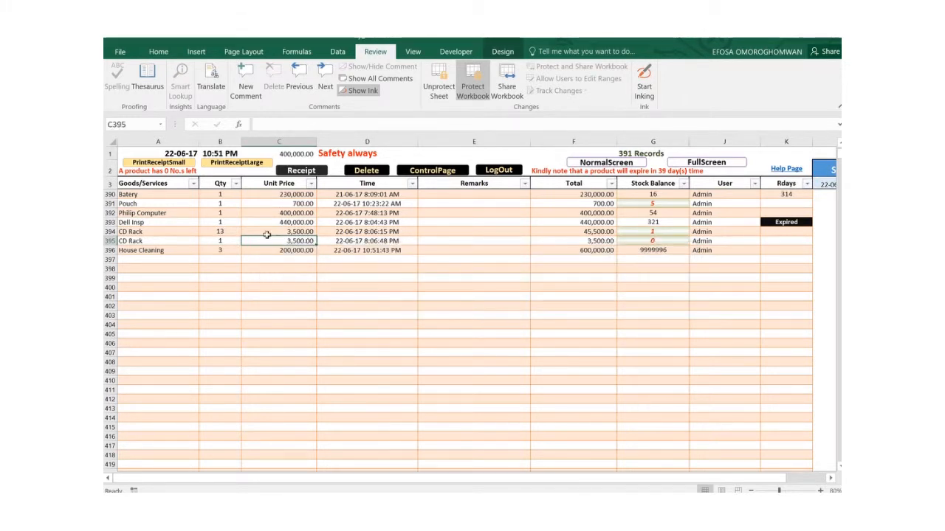
{"action": "left_click", "coordinate": [294, 230]}
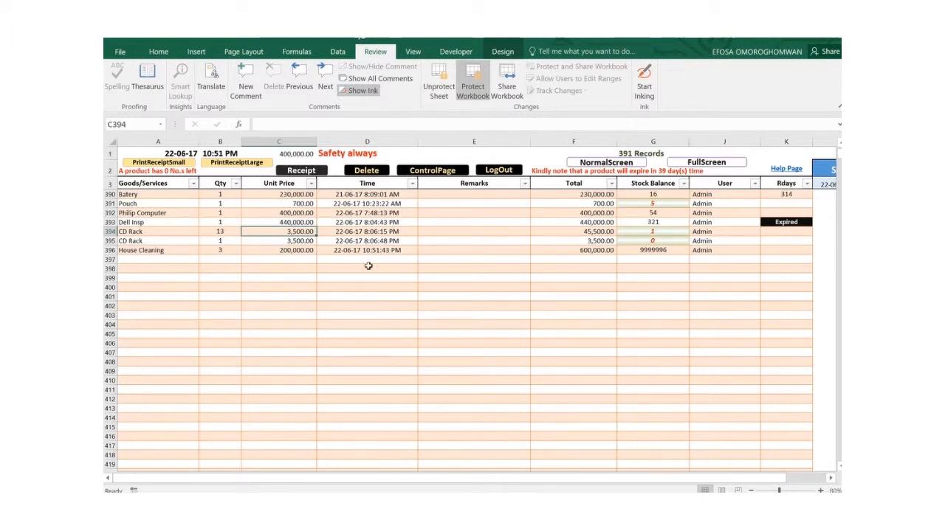
{"action": "left_click", "coordinate": [147, 261]}
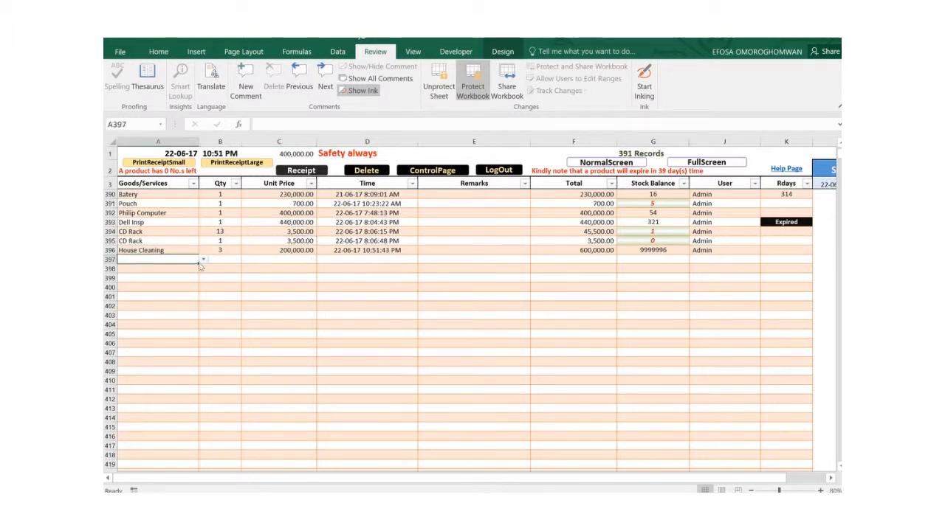
{"action": "left_click", "coordinate": [203, 262]}
{"action": "left_click", "coordinate": [205, 262]}
Enter the remark "tttyyuyu" for the CD Rack sale in row 394 and try to edit that row's total
{"action": "left_click", "coordinate": [455, 227]}
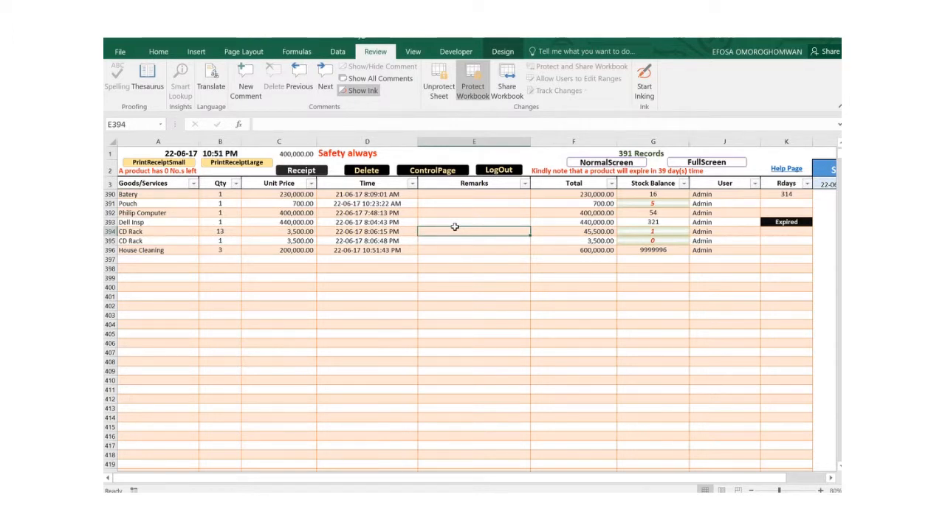
{"action": "type", "text": "tttyyuyu"}
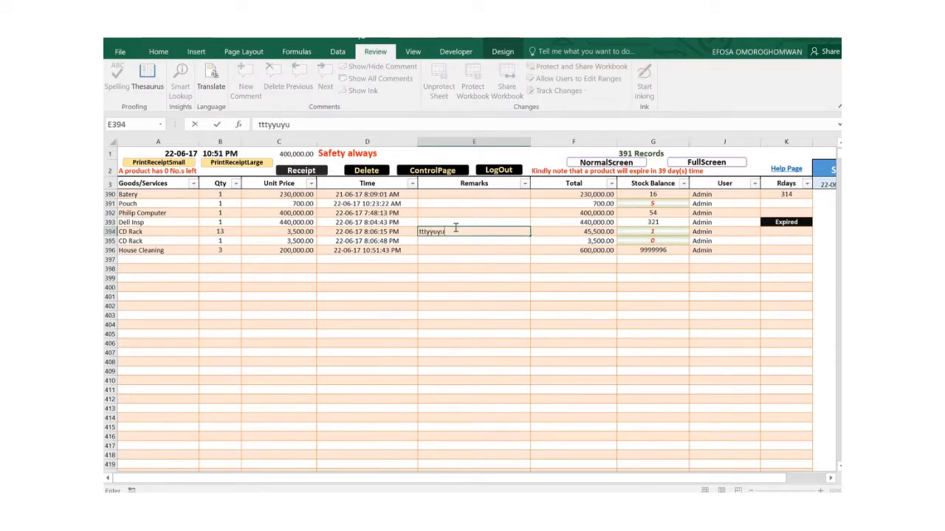
{"action": "left_click", "coordinate": [590, 231]}
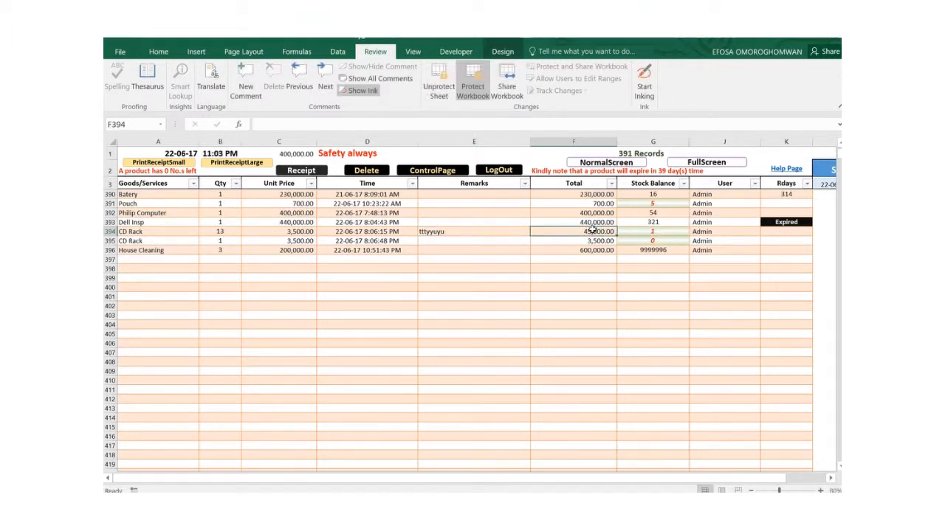
{"action": "double_click", "coordinate": [593, 230]}
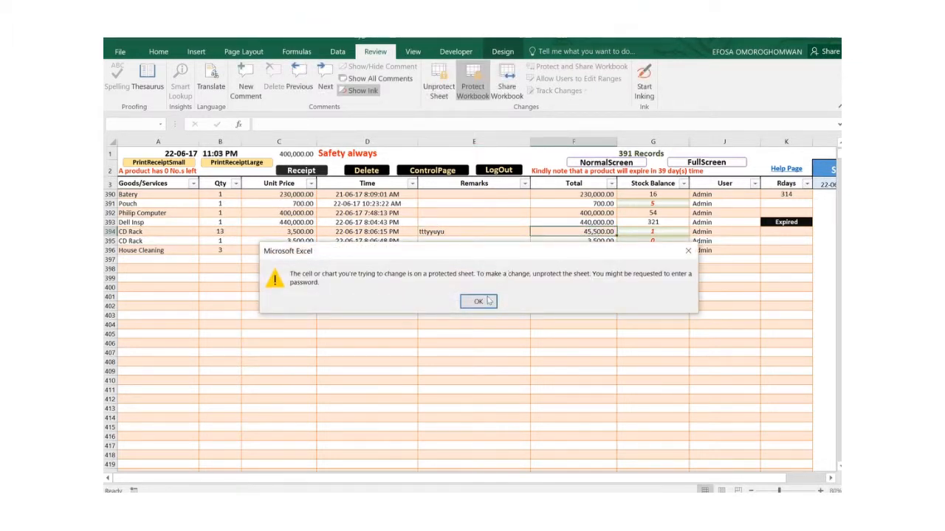
{"action": "left_click", "coordinate": [488, 301]}
Clear the remark of the CD Rack sale in row 394
{"action": "left_click", "coordinate": [485, 231]}
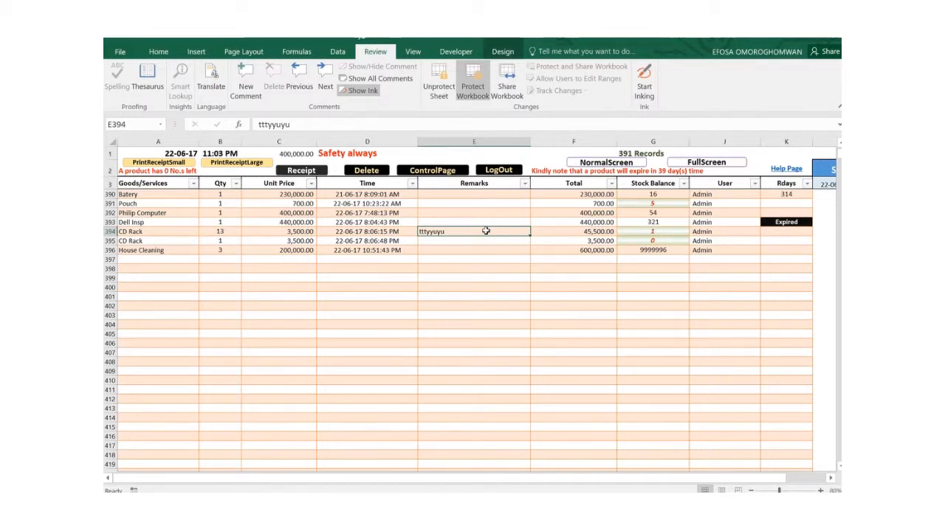
{"action": "key", "text": "Delete"}
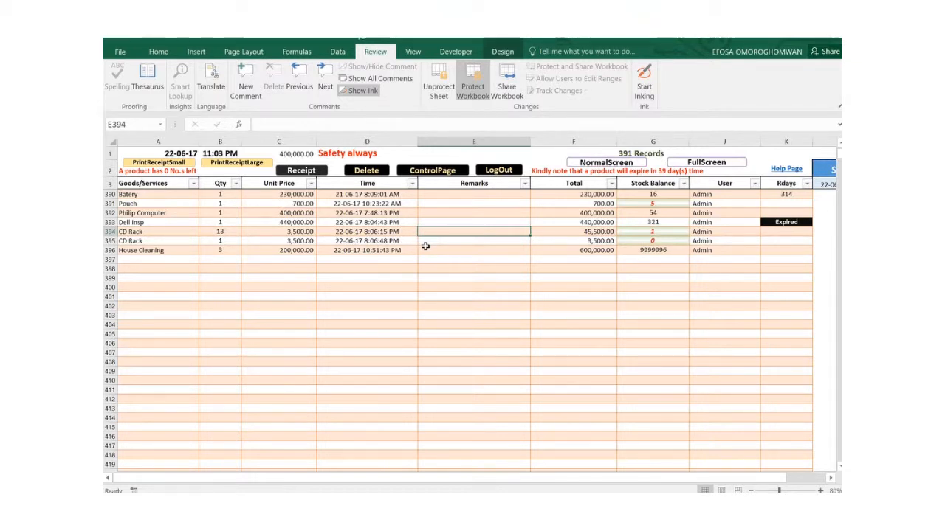
Enter "." as the remark for the House Cleaning sale in row 396
{"action": "key", "text": "Down"}
{"action": "key", "text": "Down"}
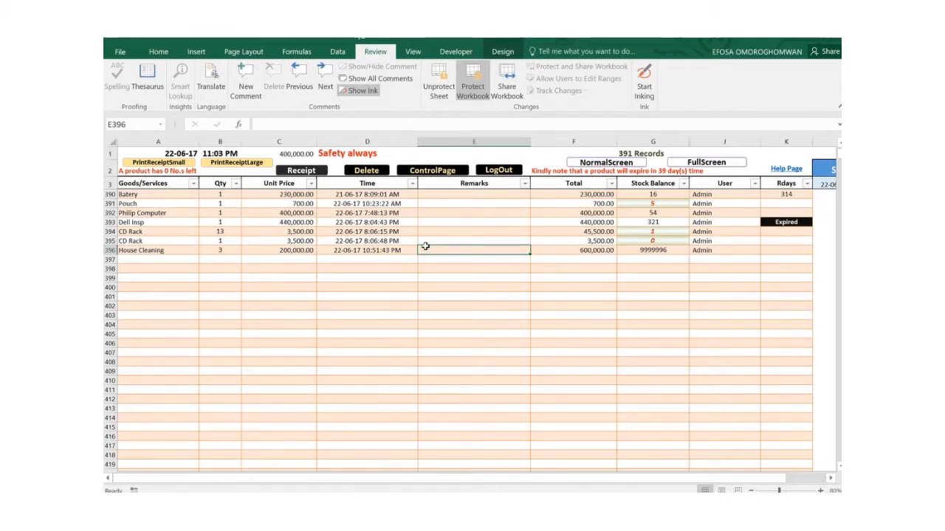
{"action": "type", "text": "."}
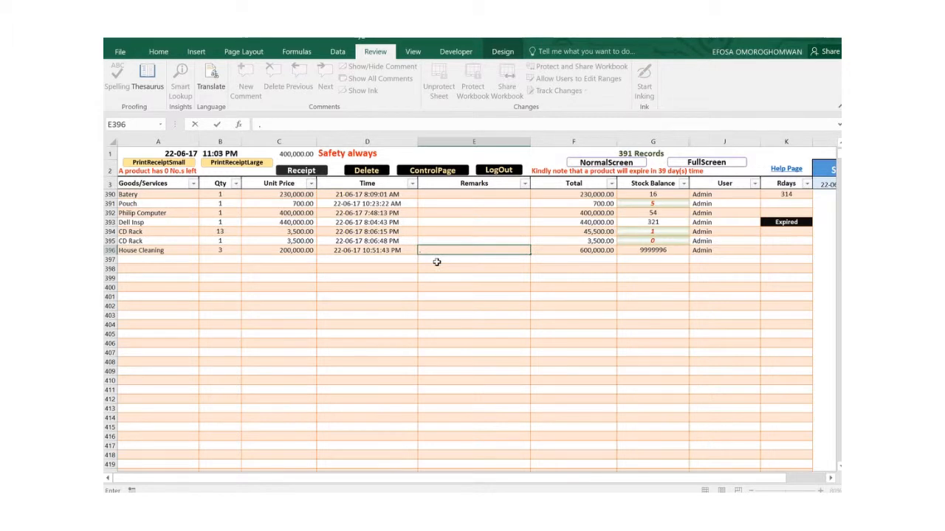
{"action": "key", "text": "Return"}
Try an apostrophe as the remark for the CD Rack sale in row 395 and enter a comma as the remark in row 394
{"action": "left_click", "coordinate": [422, 240]}
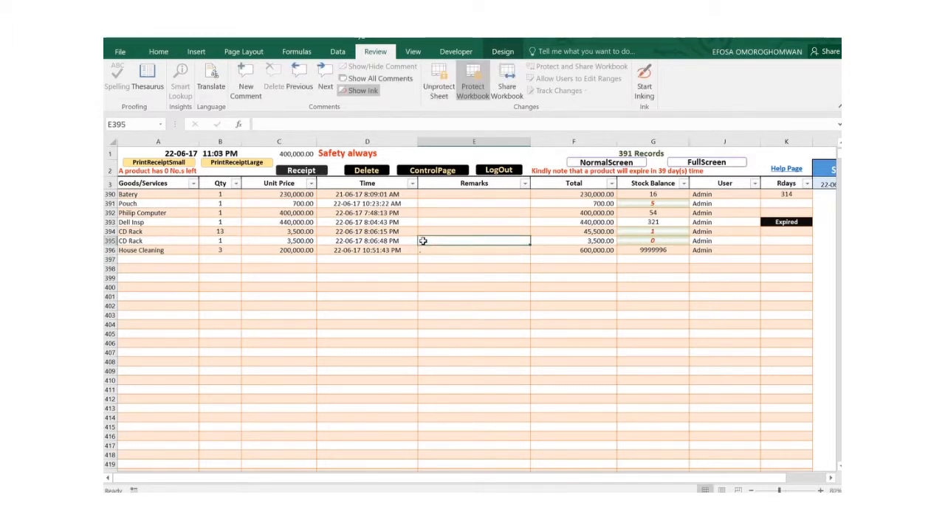
{"action": "left_click", "coordinate": [421, 266]}
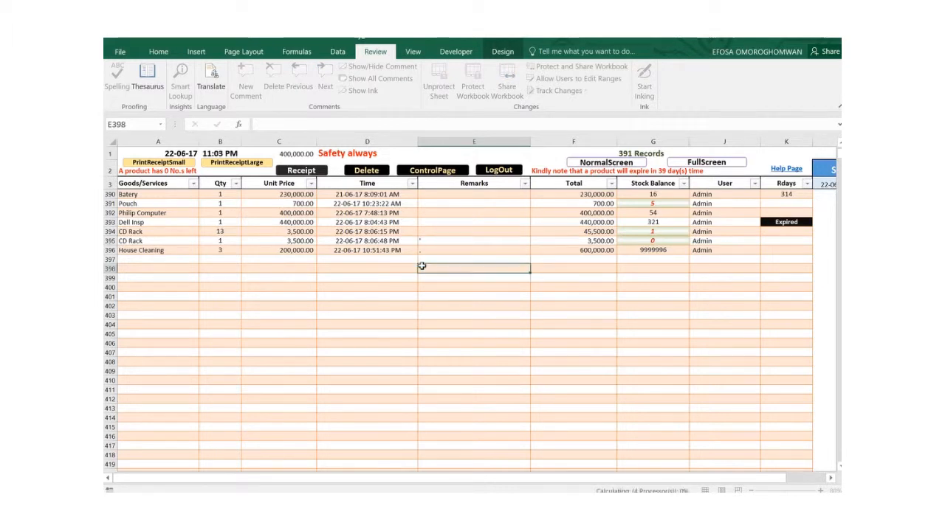
{"action": "left_click", "coordinate": [445, 232]}
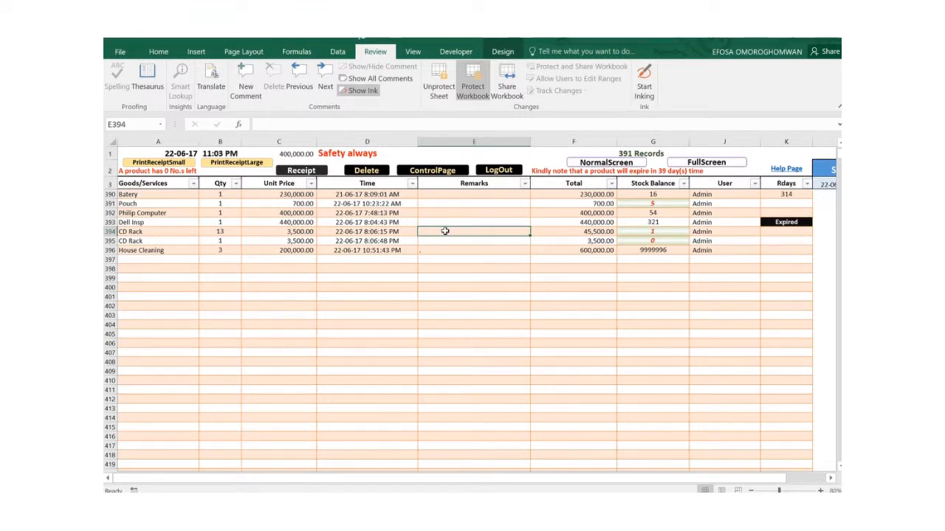
{"action": "left_click", "coordinate": [453, 278]}
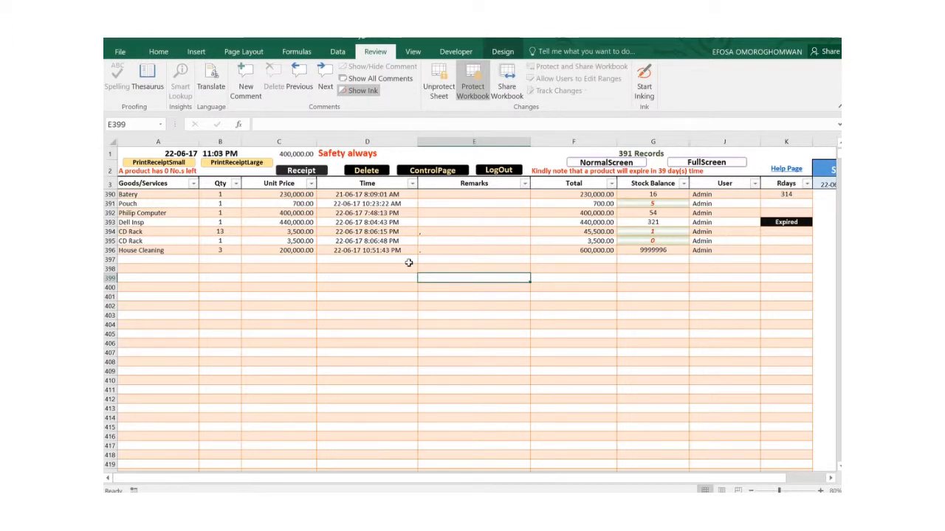
{"action": "left_click", "coordinate": [445, 221]}
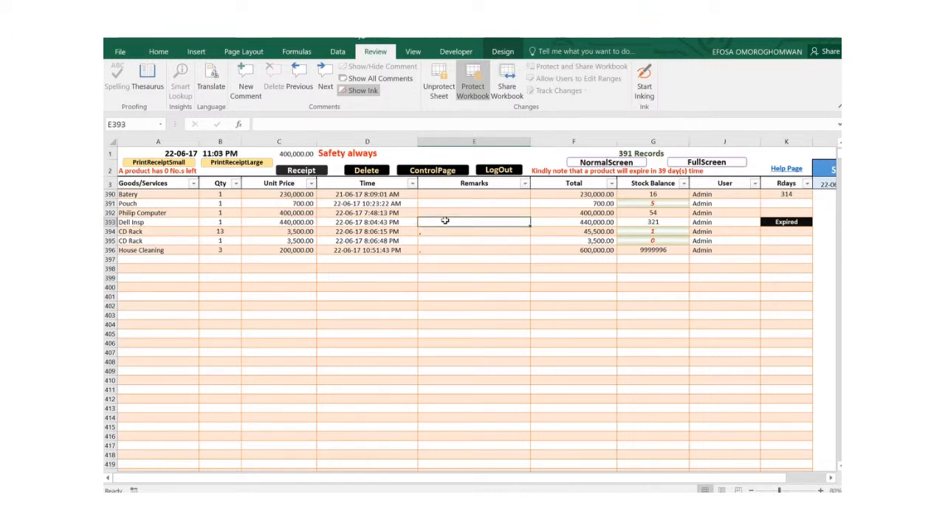
{"action": "type", "text": "rrrr"}
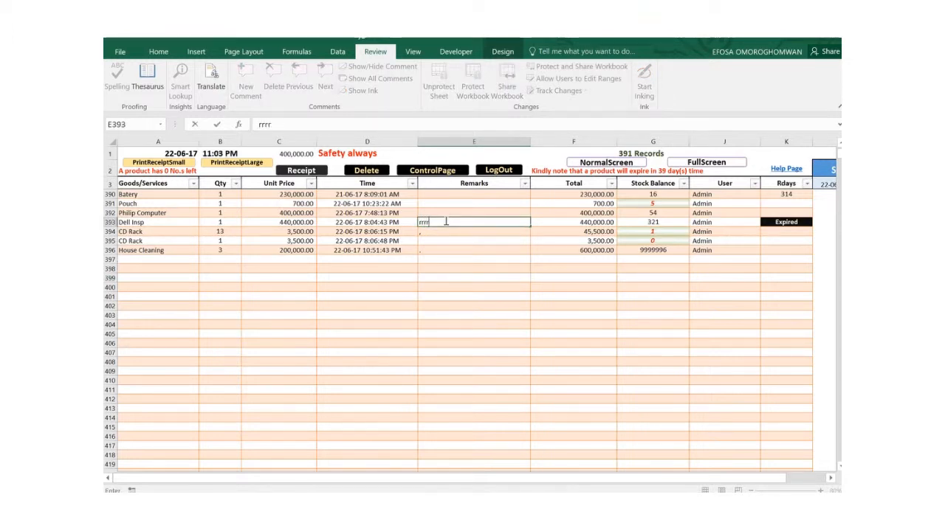
{"action": "key", "text": "Escape"}
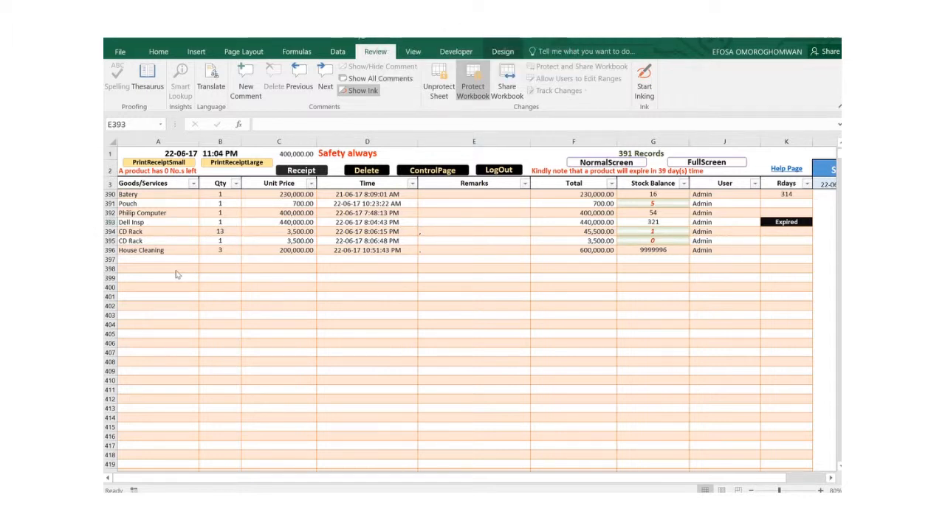
Record a Digital Pen sale with quantity 1 in row 397
{"action": "left_click", "coordinate": [157, 258]}
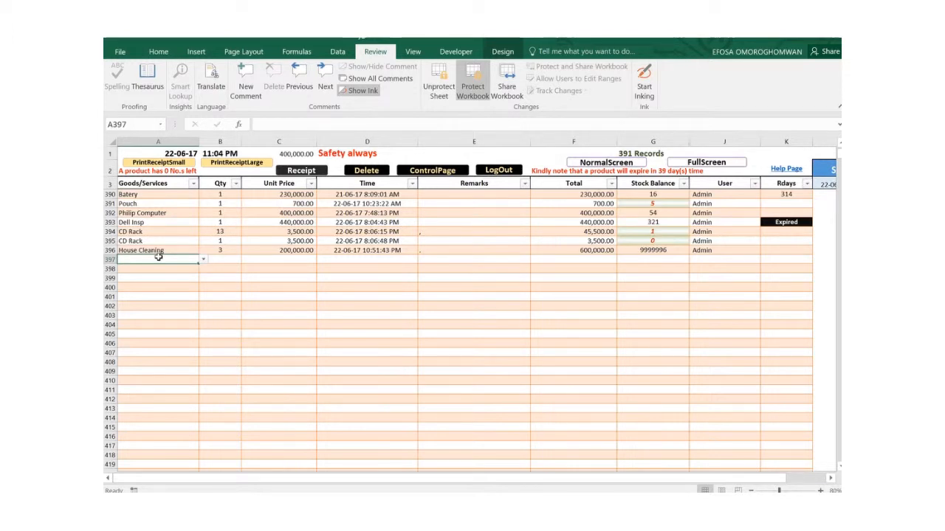
{"action": "left_click", "coordinate": [203, 261]}
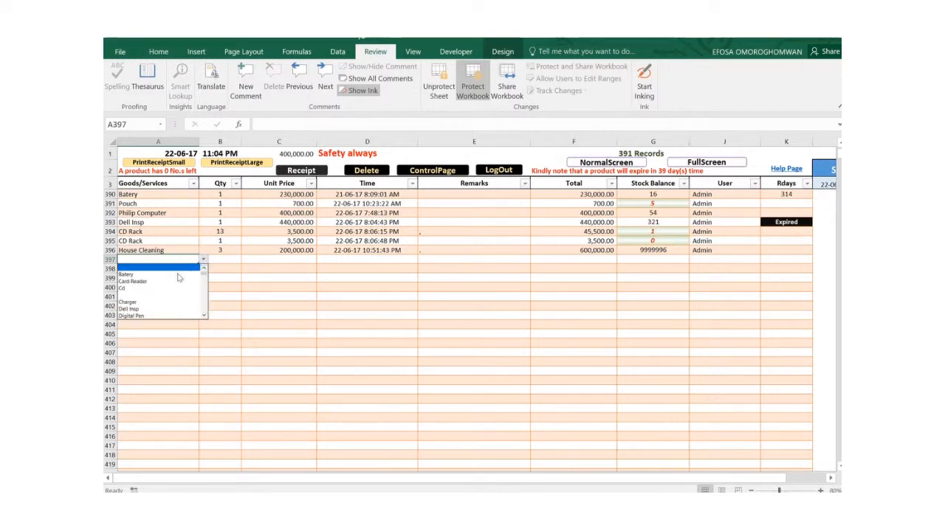
{"action": "left_click", "coordinate": [160, 316]}
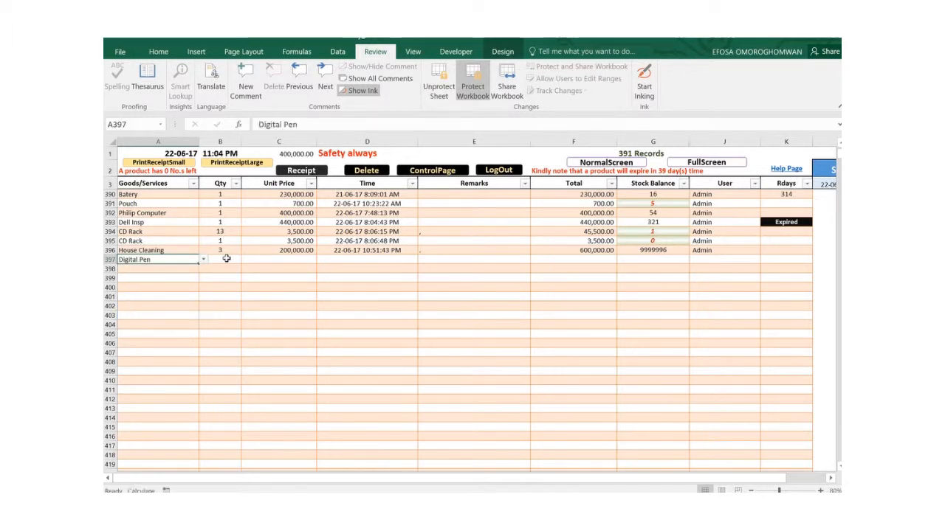
{"action": "left_click", "coordinate": [226, 259]}
{"action": "left_click", "coordinate": [245, 262]}
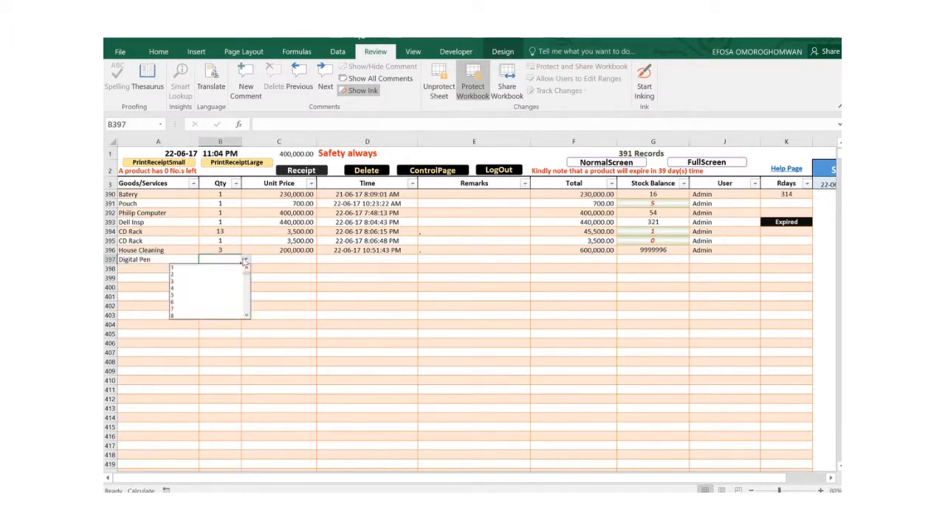
{"action": "left_click", "coordinate": [211, 268]}
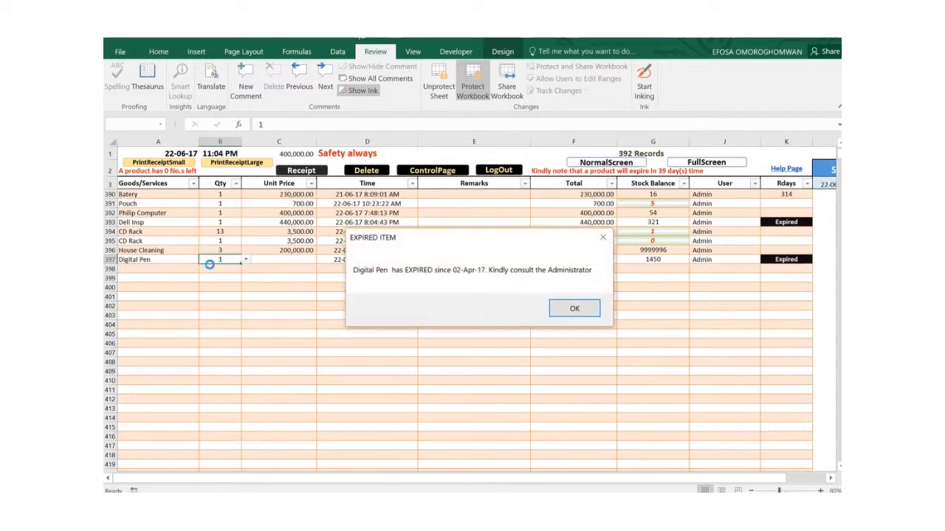
Acknowledge the expiry notices and agree to sell the expired Digital Pen
{"action": "left_click", "coordinate": [572, 312]}
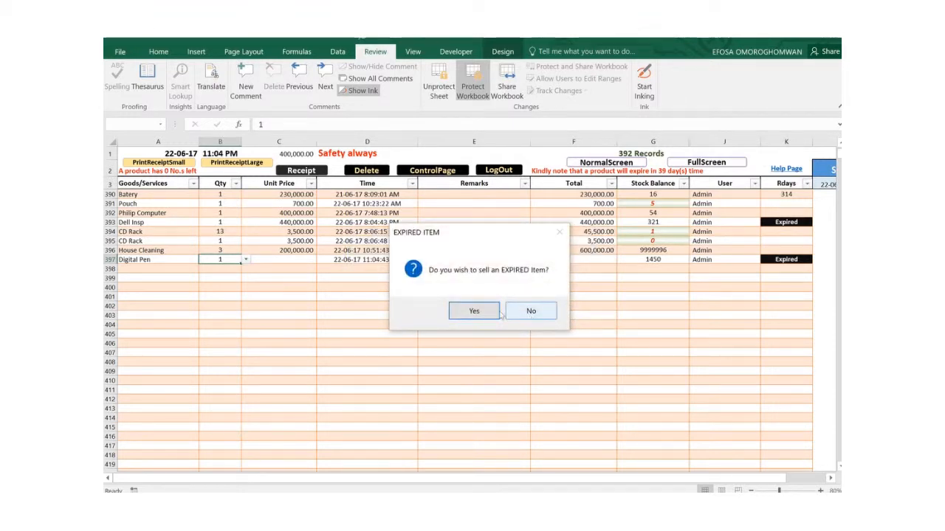
{"action": "left_click", "coordinate": [473, 312]}
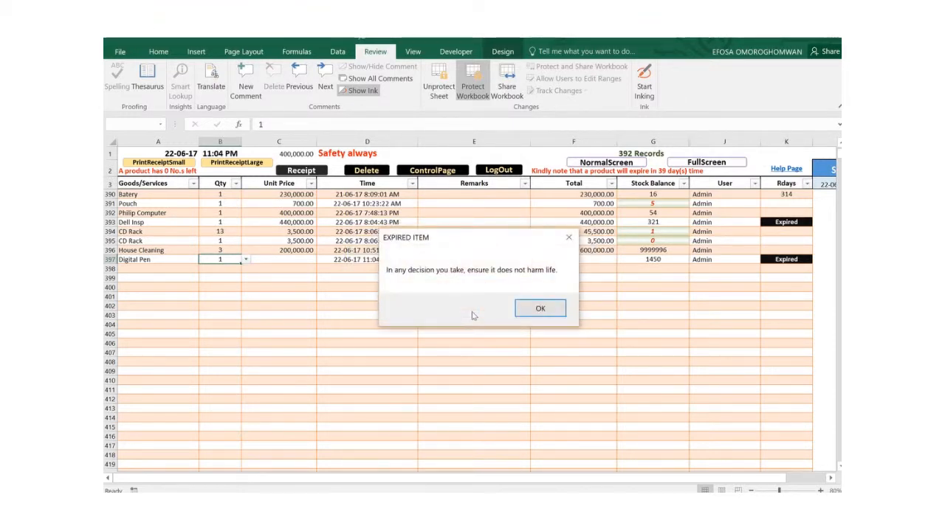
{"action": "left_click", "coordinate": [524, 309]}
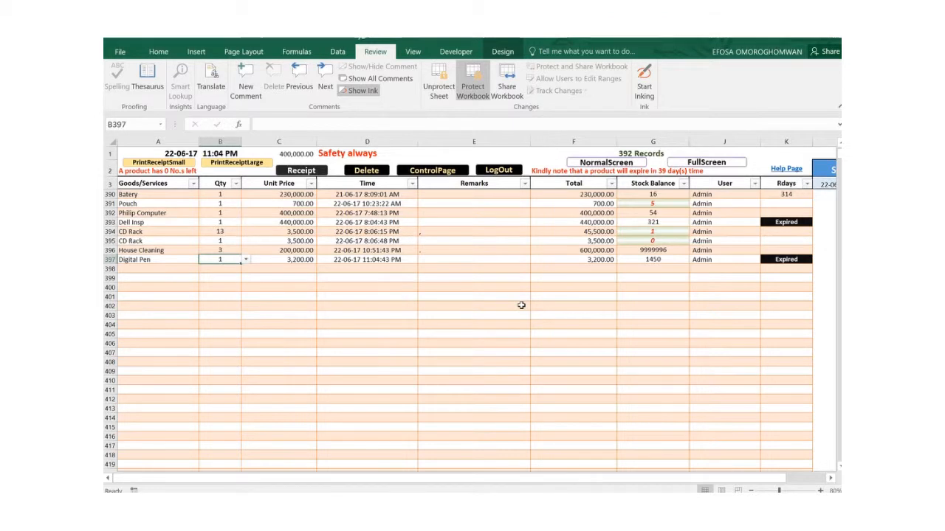
Set the unit price of the Digital Pen sale in row 397 to 3500
{"action": "left_click", "coordinate": [294, 260]}
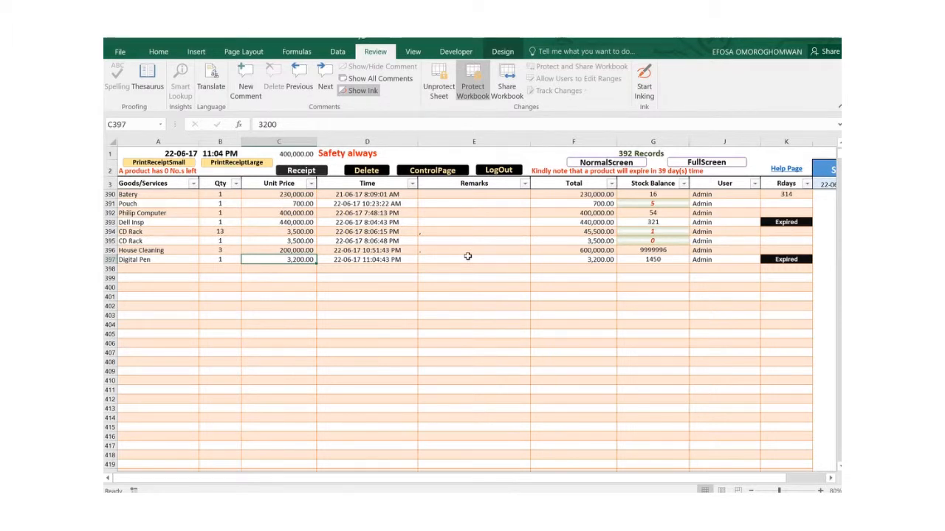
{"action": "type", "text": "3"}
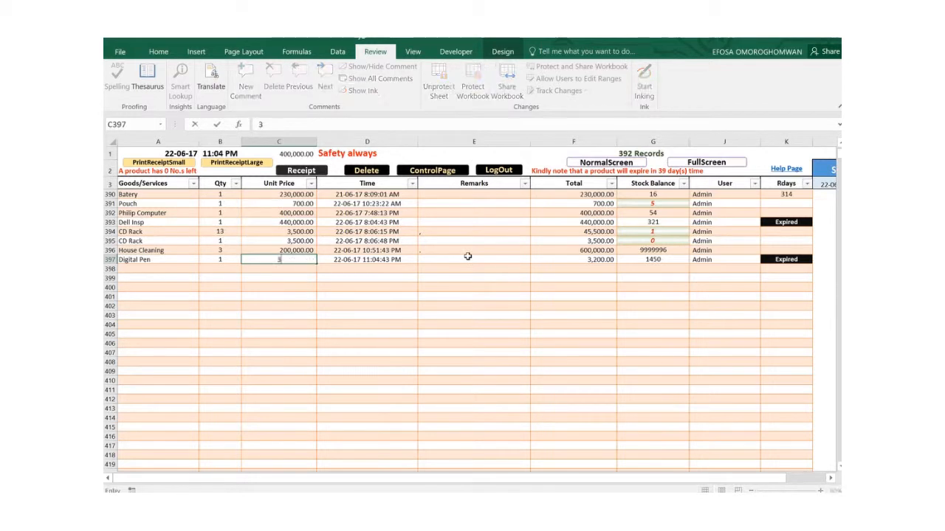
{"action": "type", "text": "500"}
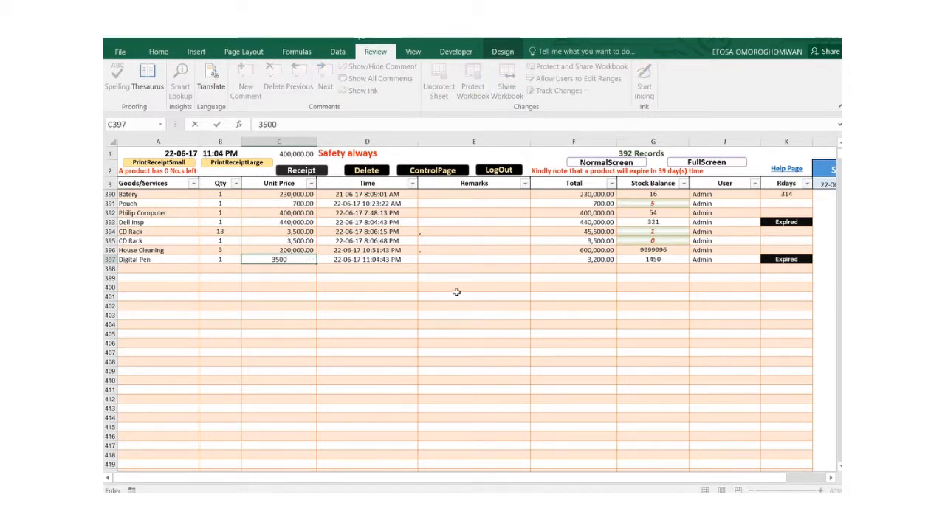
{"action": "left_click", "coordinate": [302, 297]}
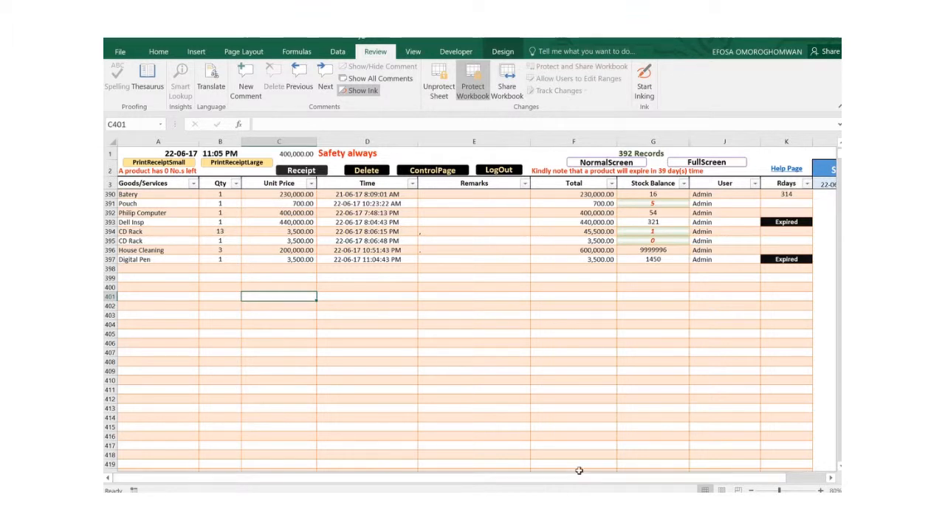
Try to set the Digital Pen's unit price in row 397 to 200 and cancel the entry
{"action": "left_click_drag", "start_coordinate": [580, 482], "coordinate": [591, 482]}
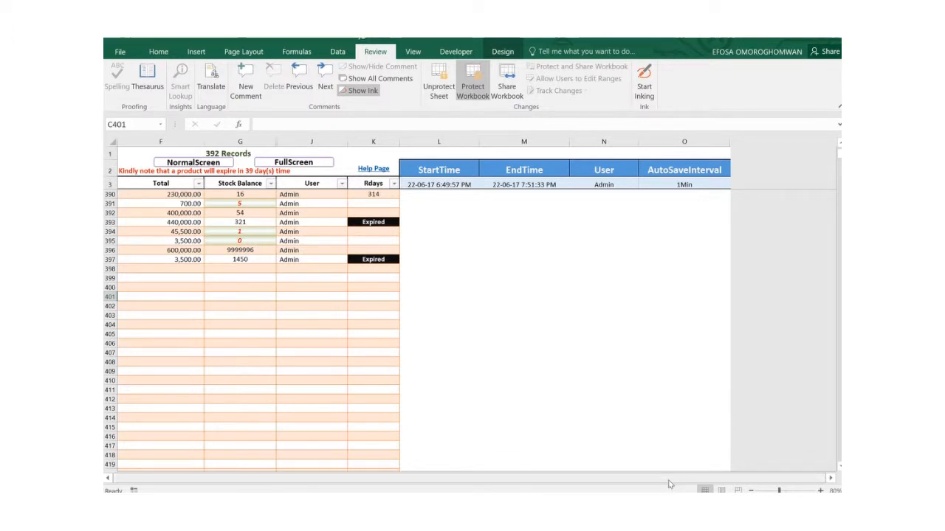
{"action": "left_click_drag", "start_coordinate": [668, 484], "coordinate": [561, 482]}
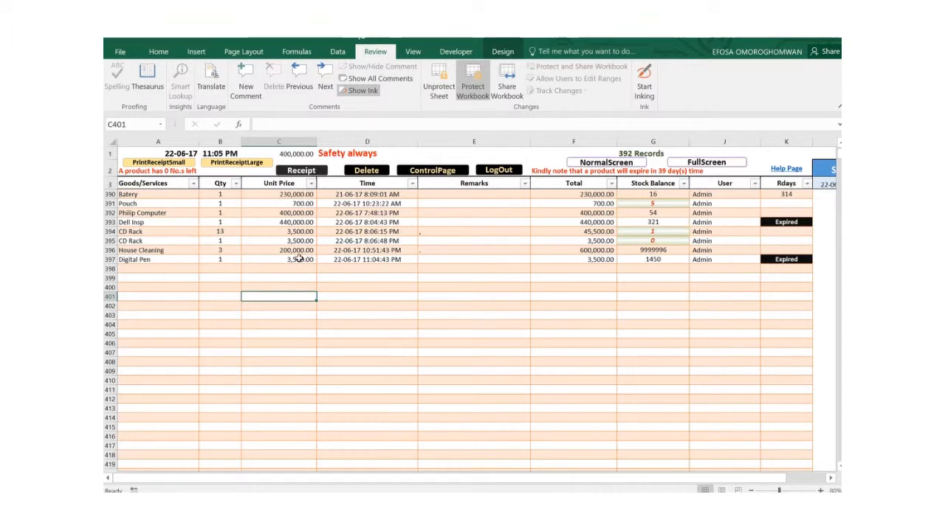
{"action": "left_click", "coordinate": [298, 259]}
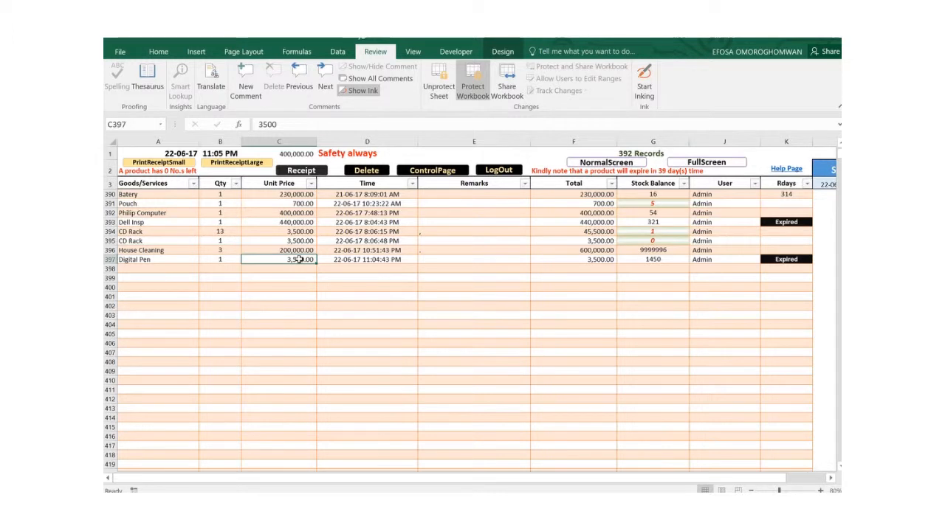
{"action": "type", "text": "200"}
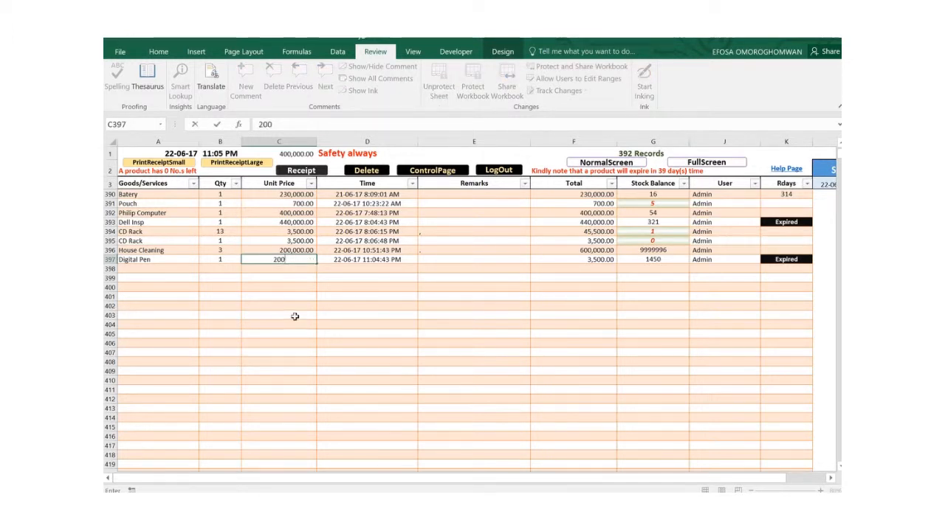
{"action": "key", "text": "Return"}
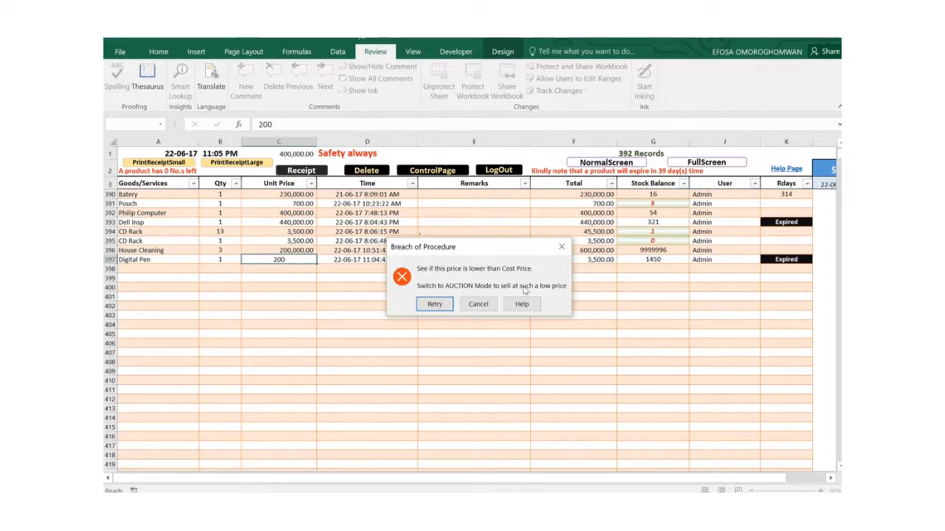
{"action": "left_click", "coordinate": [473, 308]}
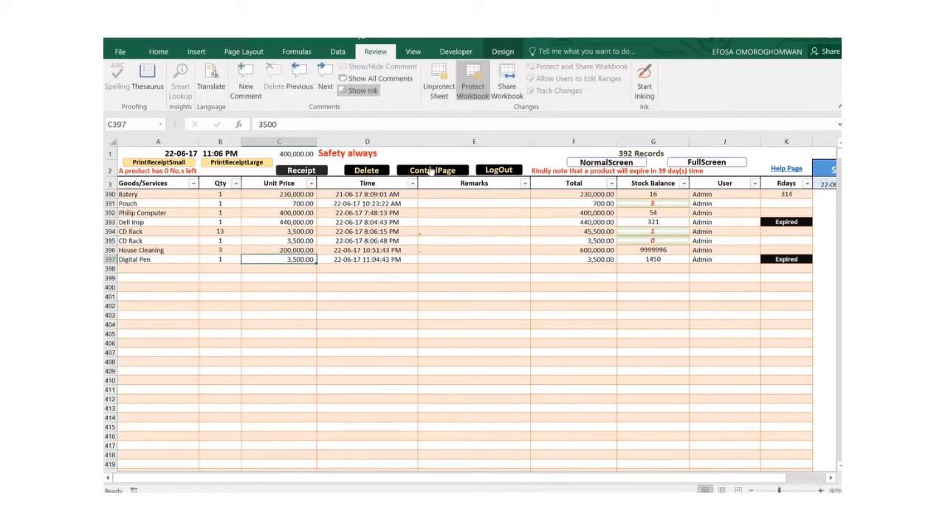
Open the Unit Price Regulation settings from the control page and choose Normal as the transaction type
{"action": "left_click", "coordinate": [430, 169]}
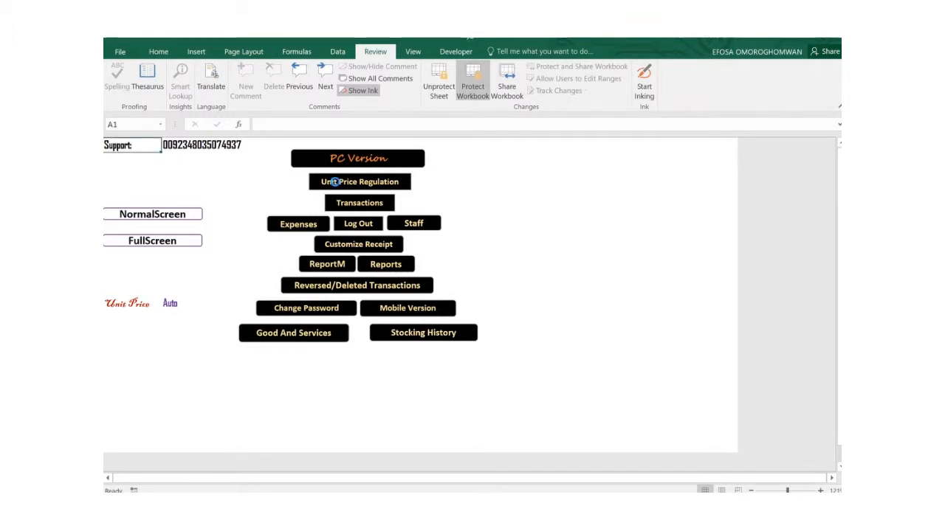
{"action": "left_click", "coordinate": [336, 185]}
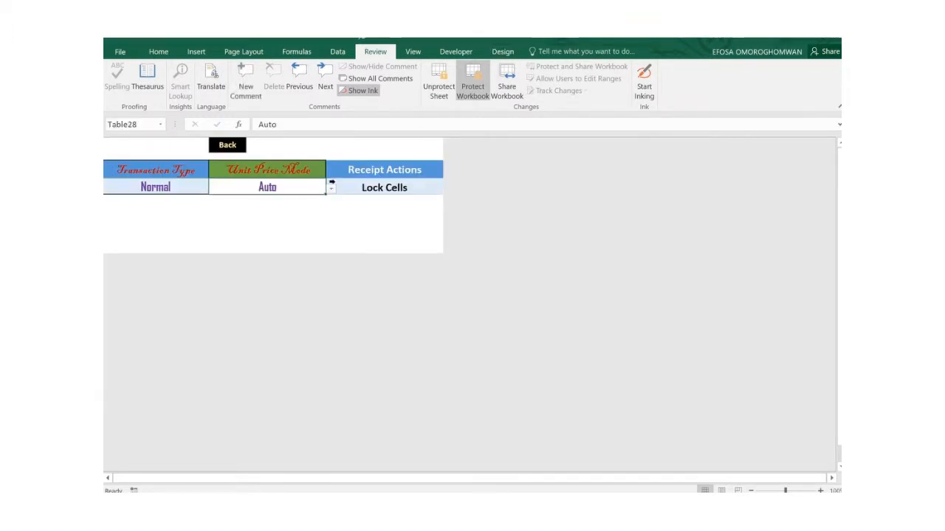
{"action": "left_click", "coordinate": [171, 187]}
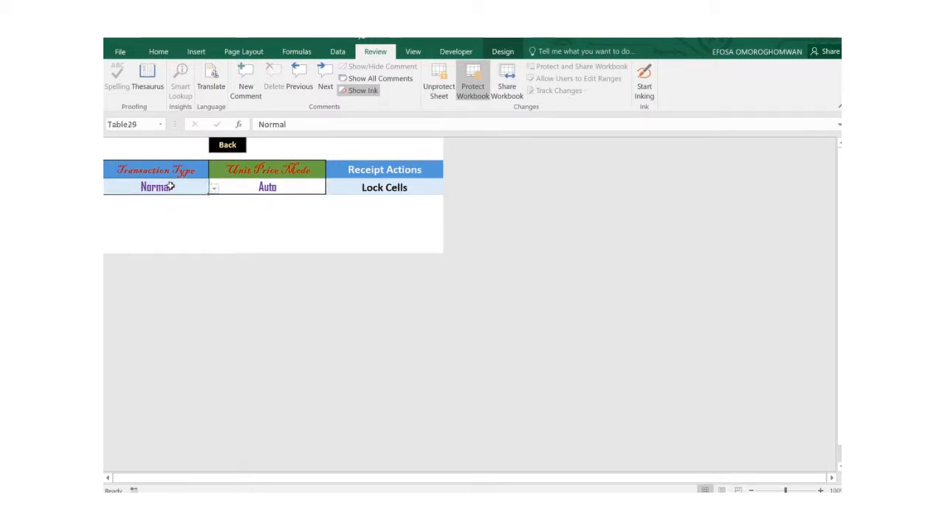
{"action": "left_click", "coordinate": [213, 190]}
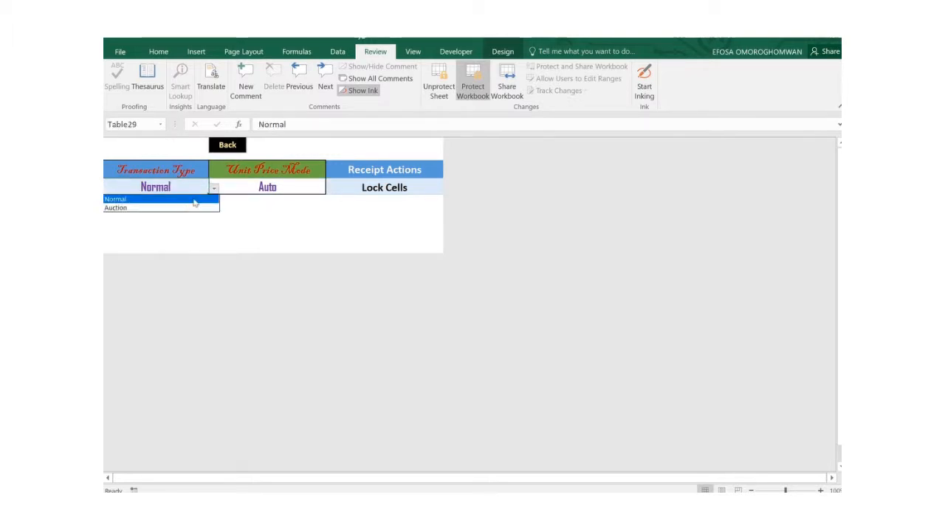
{"action": "left_click", "coordinate": [152, 201]}
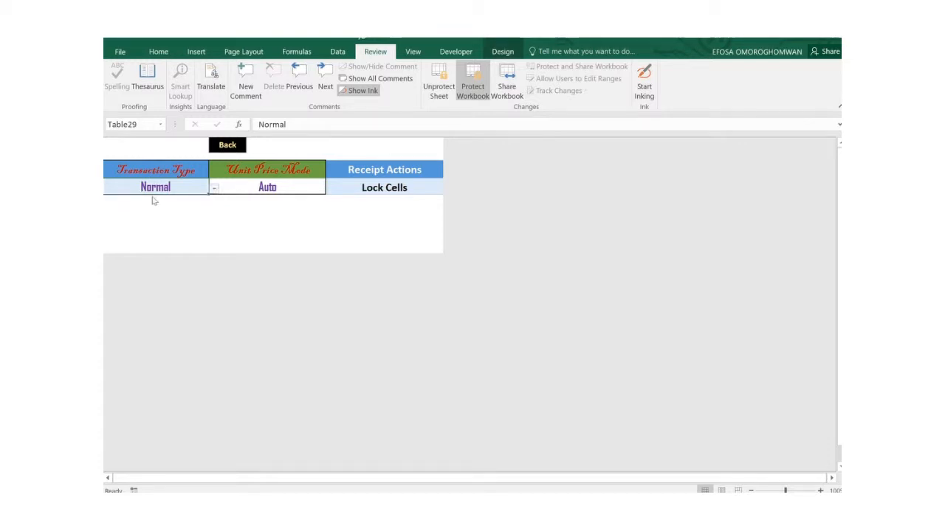
Review the available options for Transaction Type, Unit Price Mode and Receipt Actions without changing the settings
{"action": "left_click", "coordinate": [214, 190]}
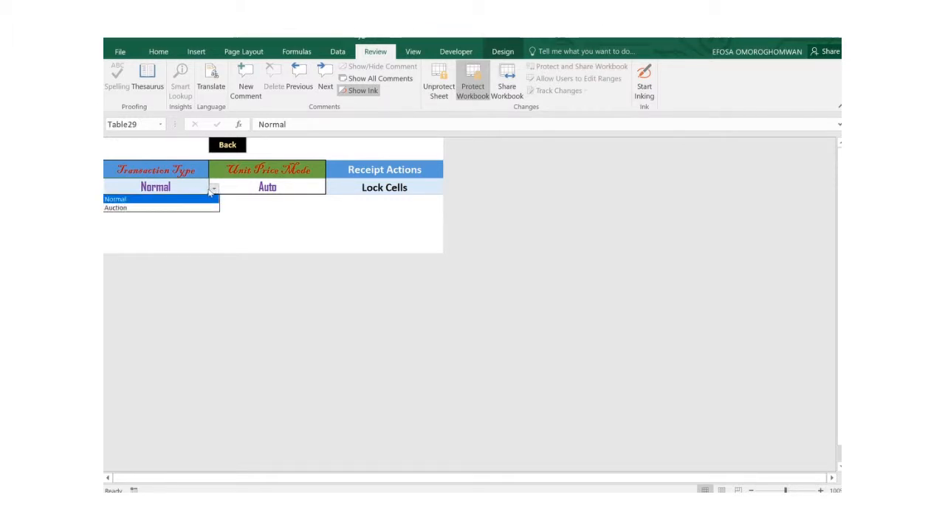
{"action": "left_click", "coordinate": [267, 188]}
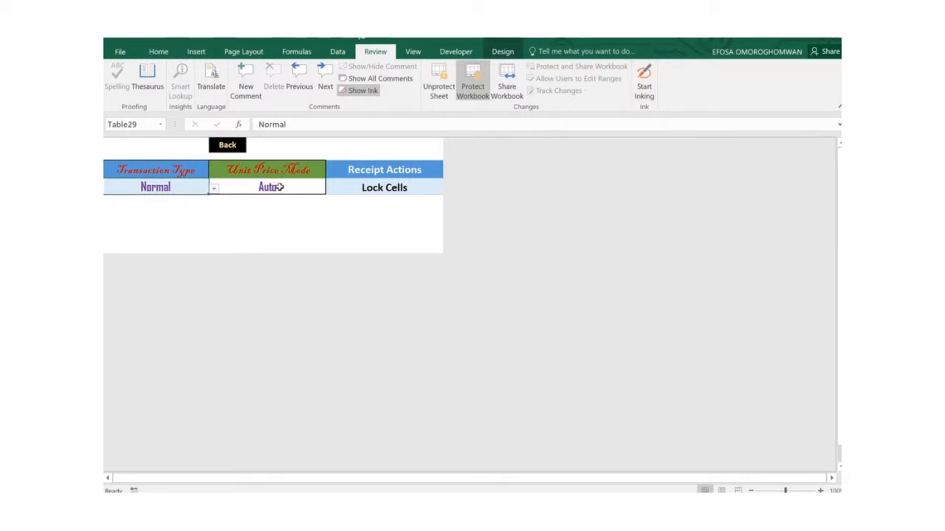
{"action": "left_click", "coordinate": [274, 184]}
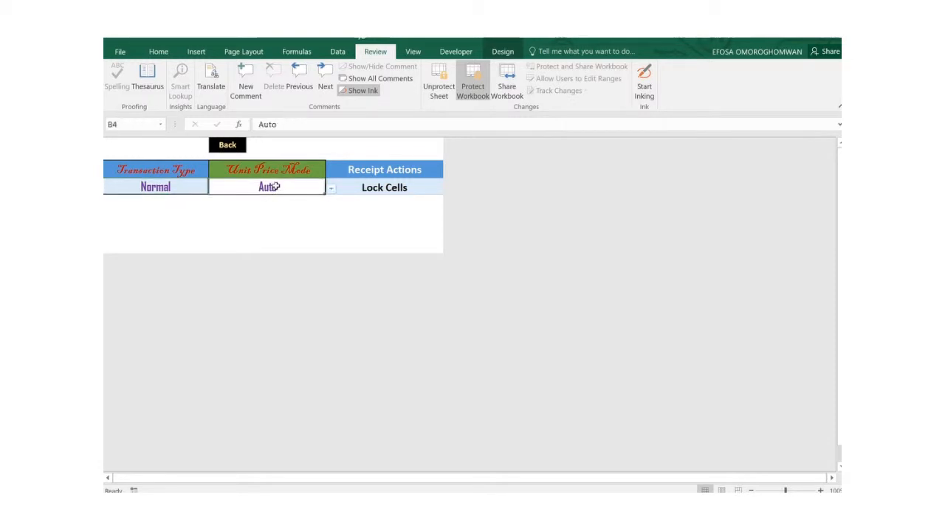
{"action": "left_click", "coordinate": [330, 191]}
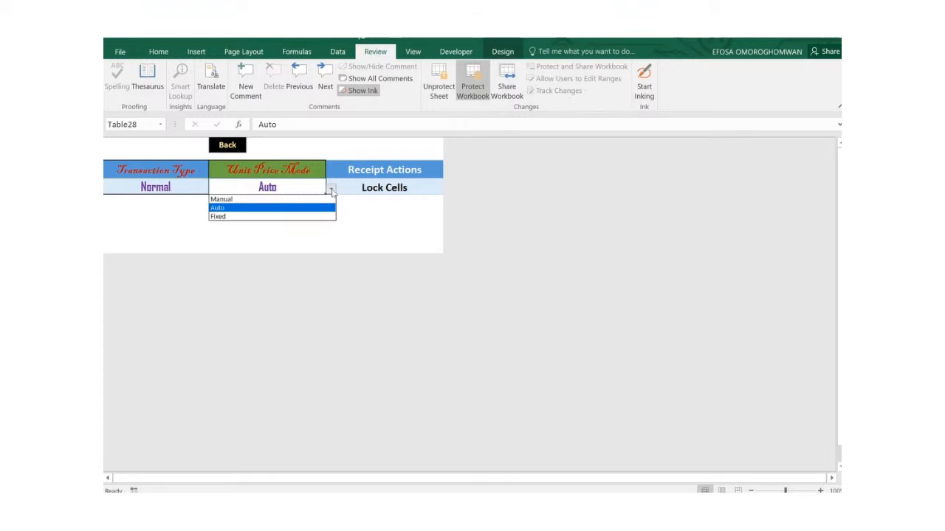
{"action": "key", "text": "Up"}
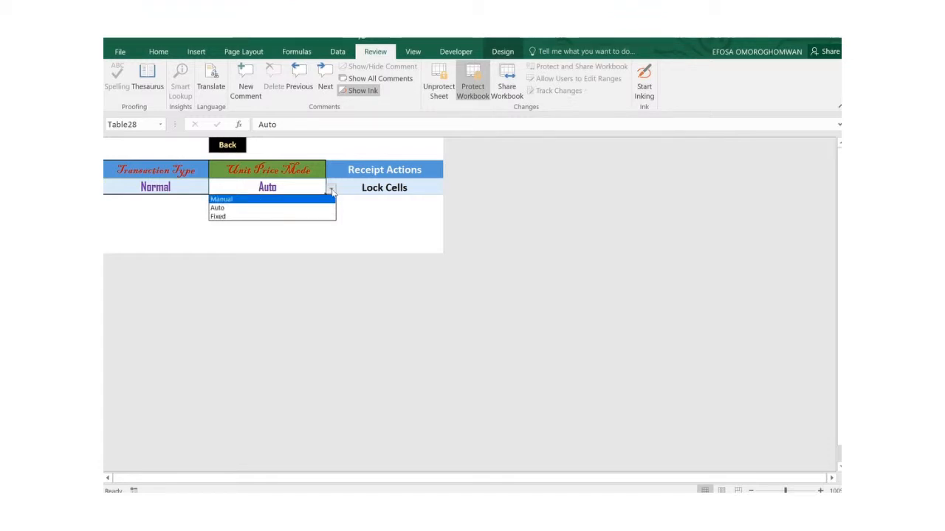
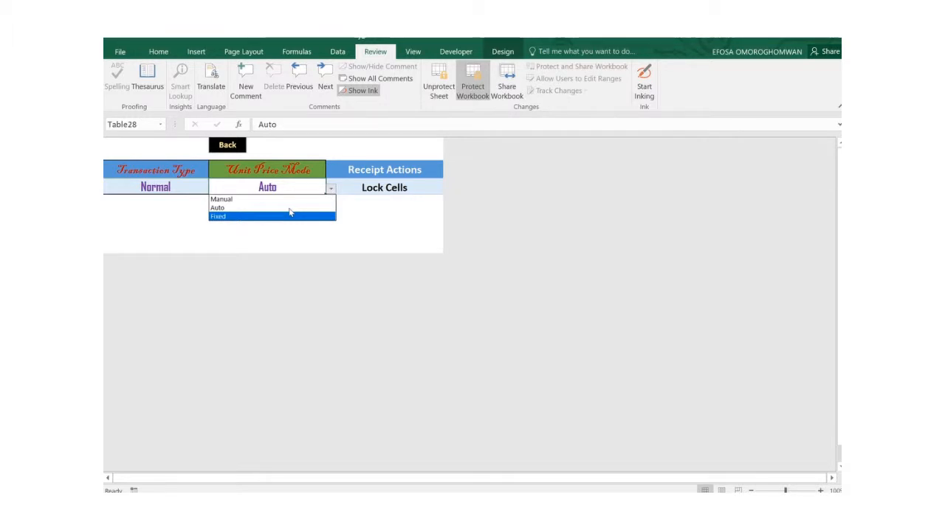
{"action": "left_click", "coordinate": [386, 188]}
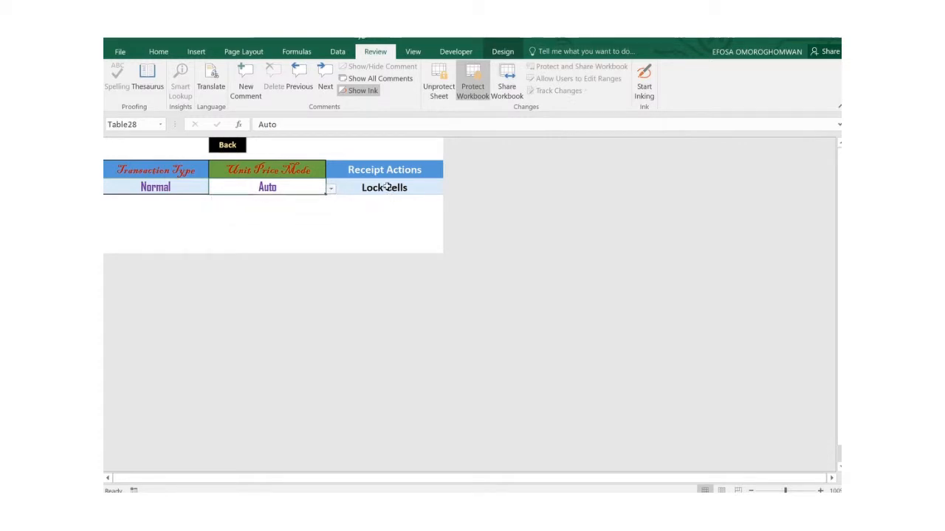
{"action": "left_click", "coordinate": [386, 188]}
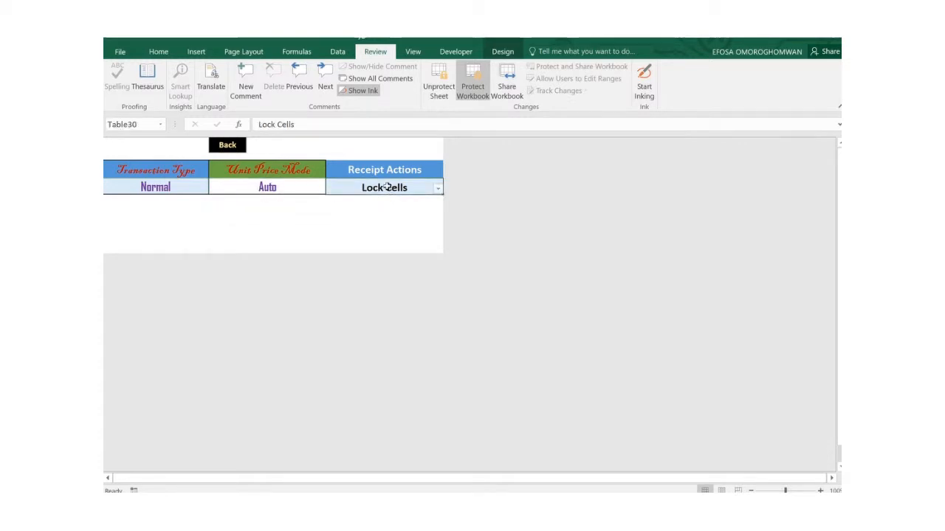
{"action": "left_click", "coordinate": [437, 190]}
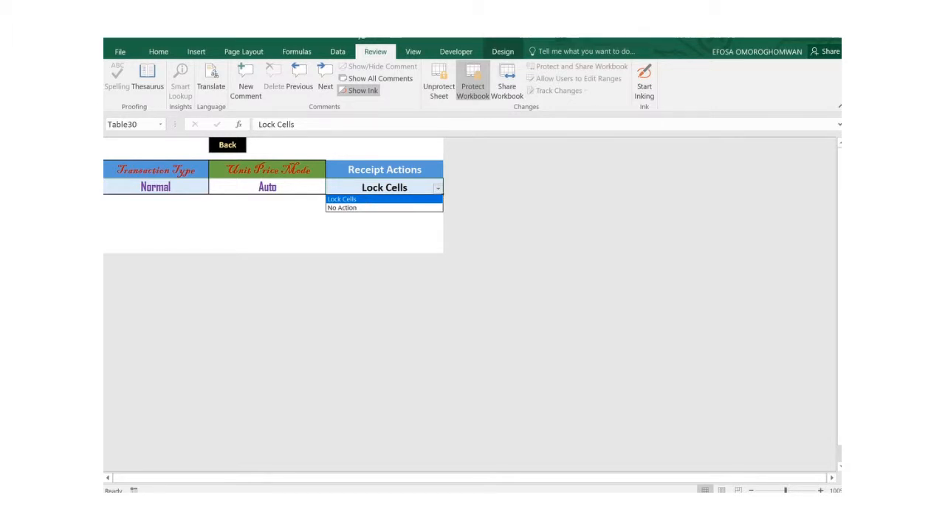
Open the Change Password page from the control page and examine the users' privilege columns from P1 through P12
{"action": "mouse_move", "coordinate": [402, 43]}
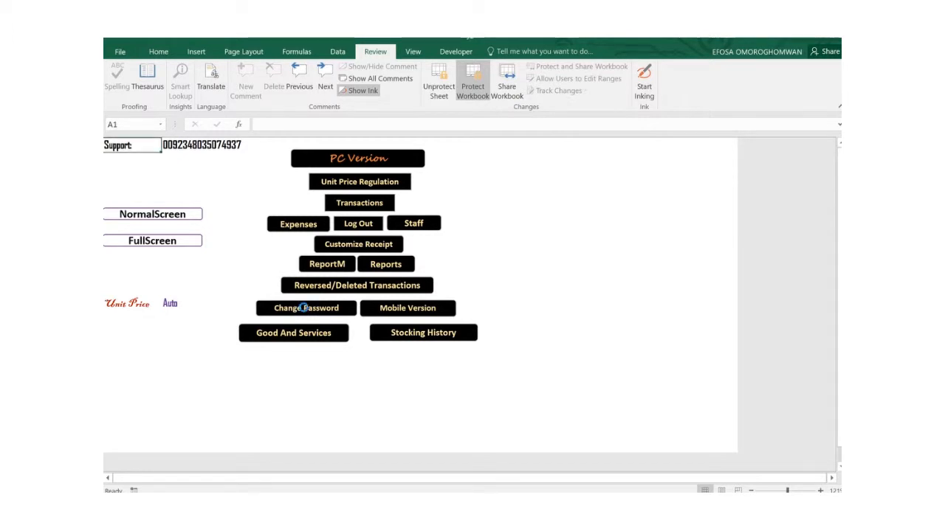
{"action": "left_click", "coordinate": [304, 309]}
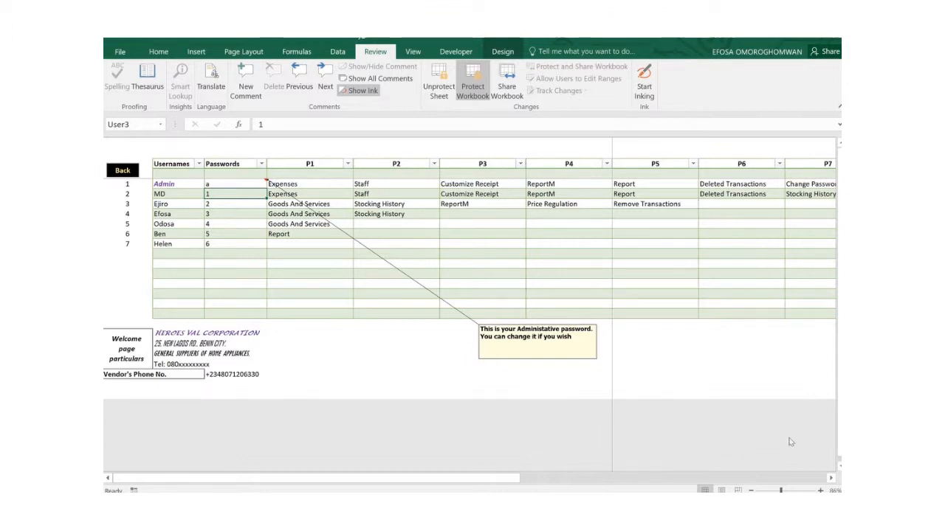
{"action": "left_click", "coordinate": [831, 478]}
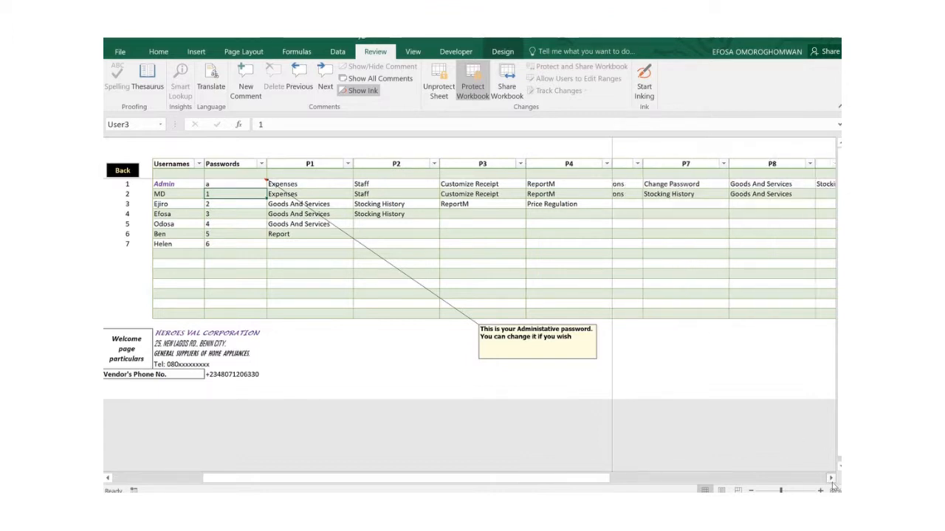
{"action": "left_click", "coordinate": [831, 478]}
{"action": "left_click", "coordinate": [831, 478]}
{"action": "left_click", "coordinate": [831, 479]}
{"action": "left_click", "coordinate": [831, 478]}
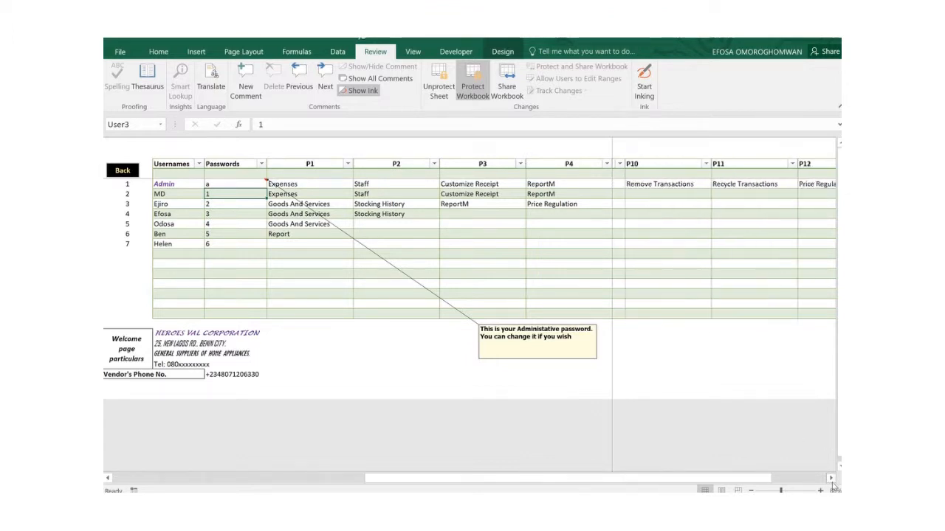
{"action": "left_click", "coordinate": [832, 481]}
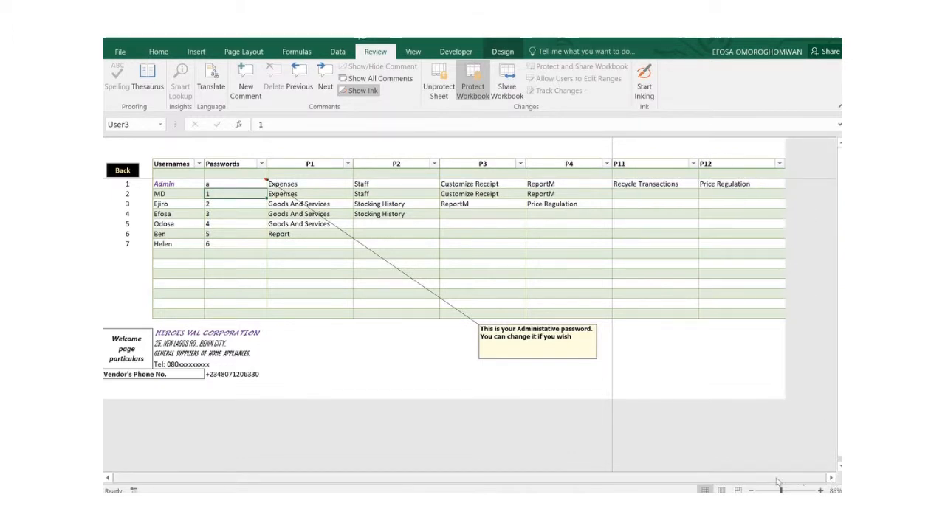
{"action": "left_click_drag", "start_coordinate": [774, 478], "coordinate": [528, 484]}
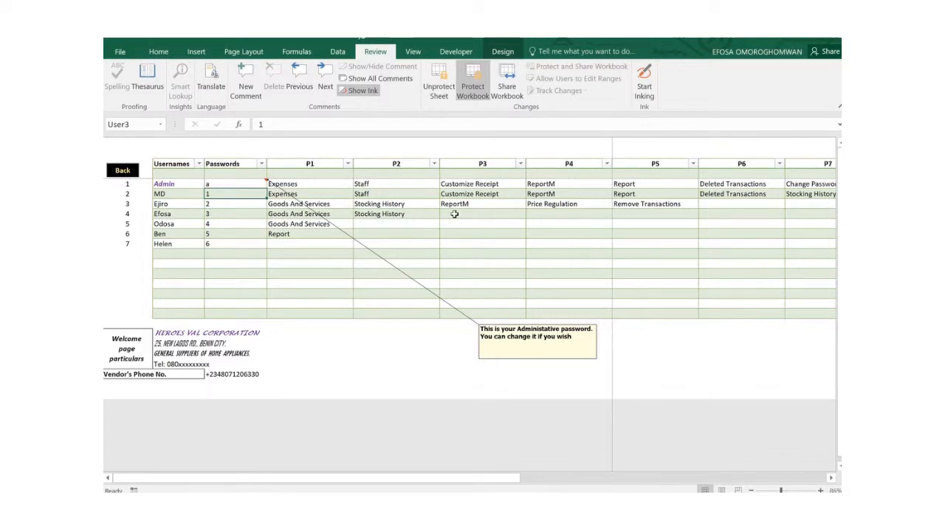
Grant the Report privilege to user number 4 in column P3
{"action": "left_click", "coordinate": [454, 214]}
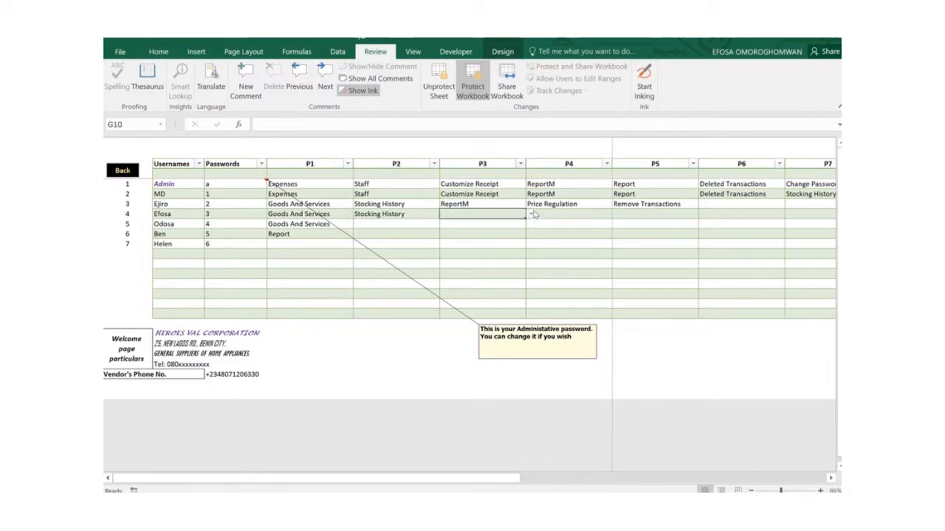
{"action": "left_click", "coordinate": [530, 214]}
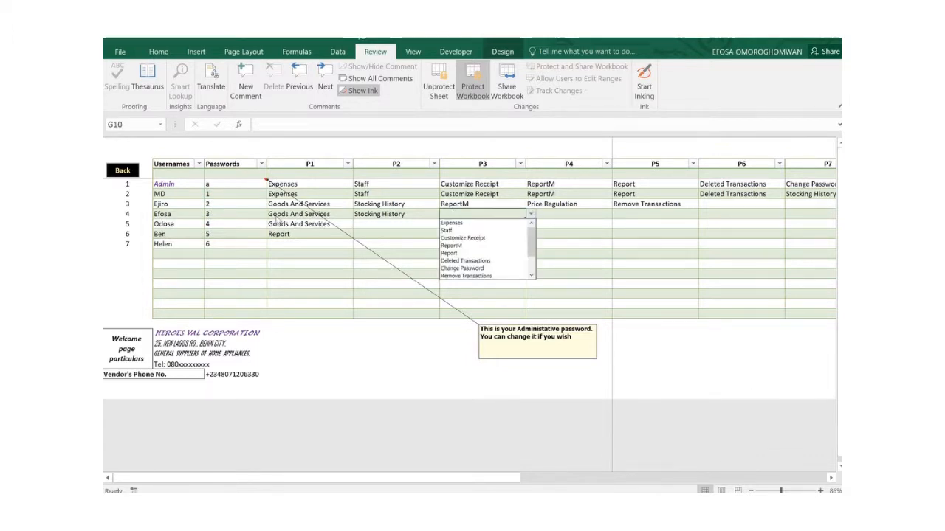
{"action": "left_click", "coordinate": [462, 256]}
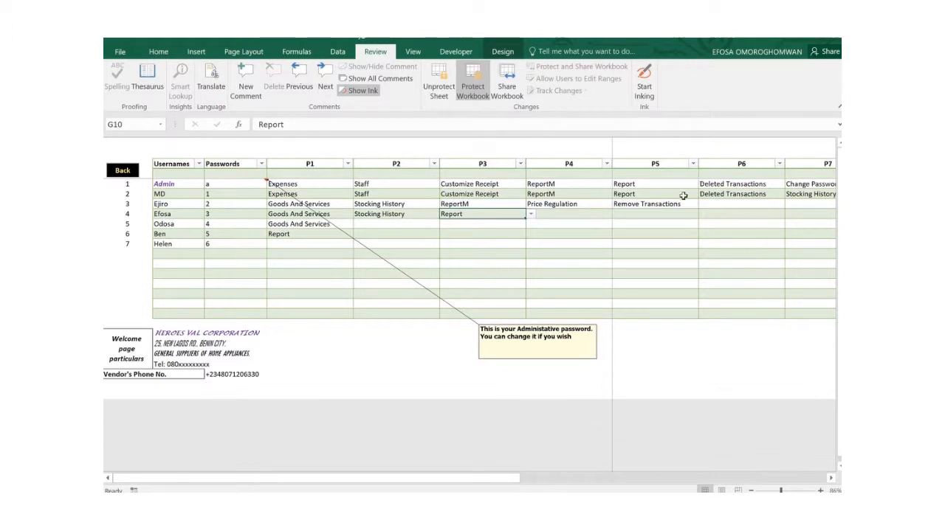
Remove the Remove Transactions privilege from user number 3 in column P5
{"action": "left_click", "coordinate": [662, 203]}
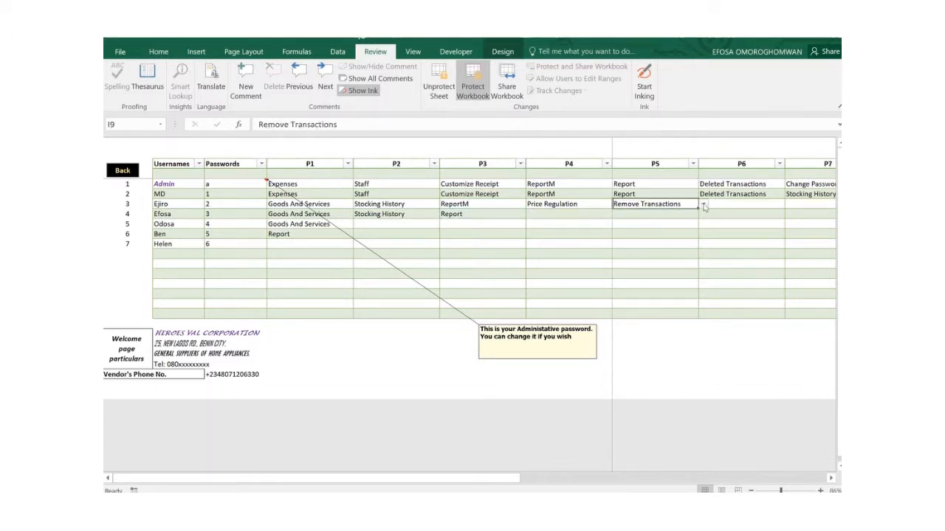
{"action": "left_click", "coordinate": [704, 205]}
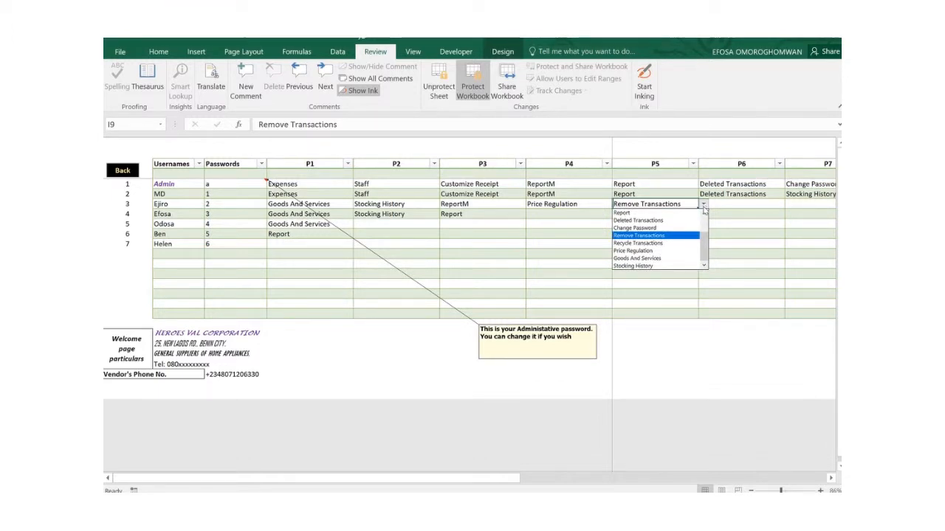
{"action": "scroll", "coordinate": [704, 215], "scroll_direction": "up", "scroll_amount": 1}
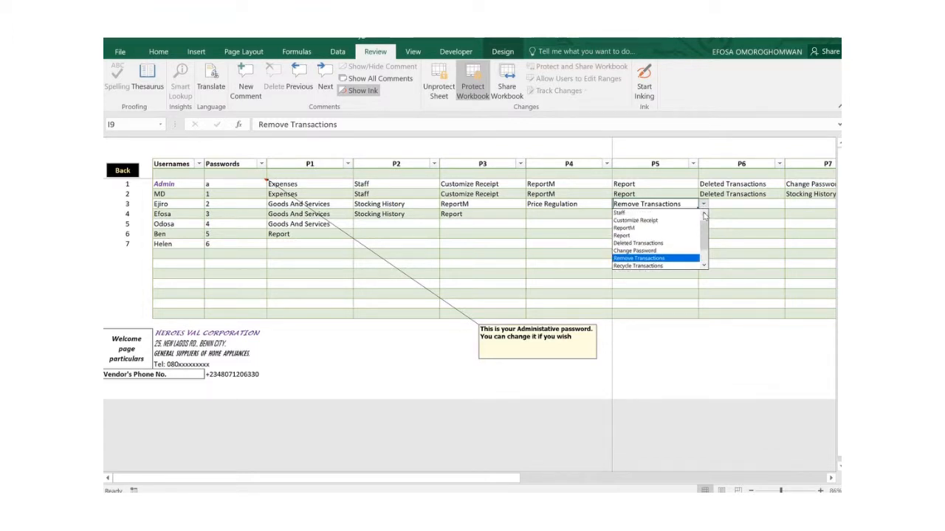
{"action": "left_click", "coordinate": [541, 226]}
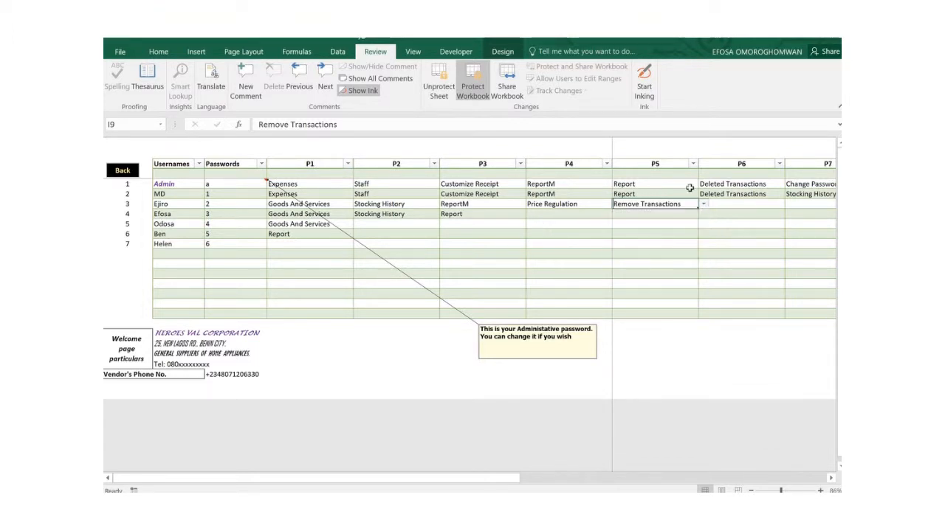
{"action": "key", "text": "Delete"}
{"action": "left_click", "coordinate": [625, 237]}
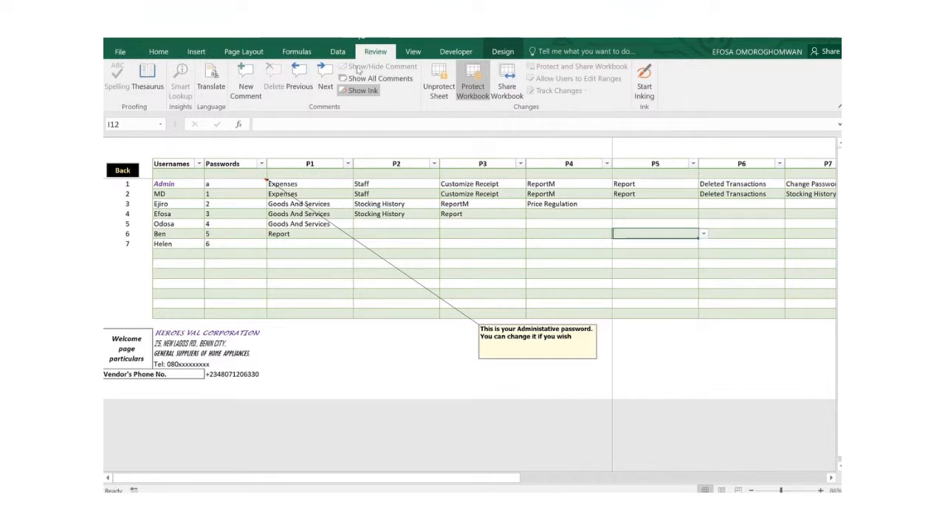
Open Stocking History from the control page, review the product stocking records, and return to the control page
{"action": "left_click", "coordinate": [402, 44]}
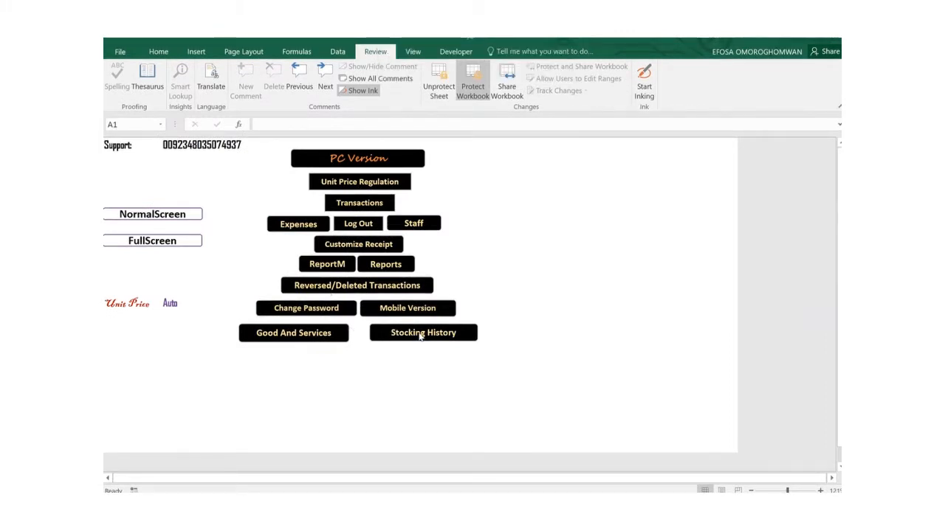
{"action": "mouse_move", "coordinate": [473, 29]}
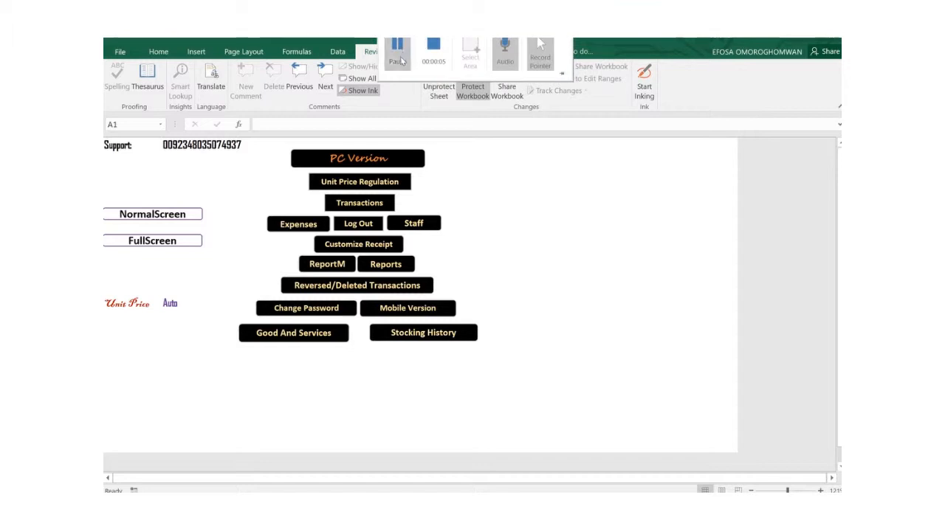
{"action": "left_click", "coordinate": [420, 336]}
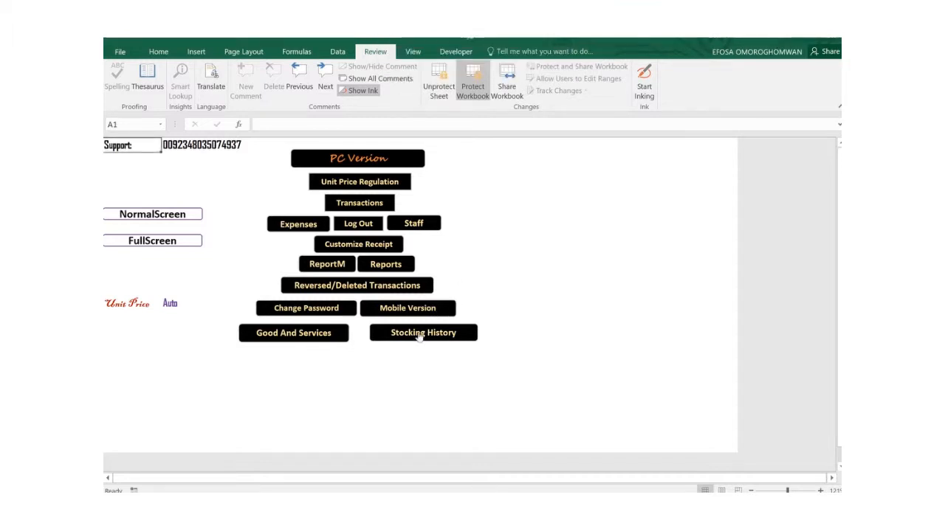
{"action": "left_click", "coordinate": [420, 335]}
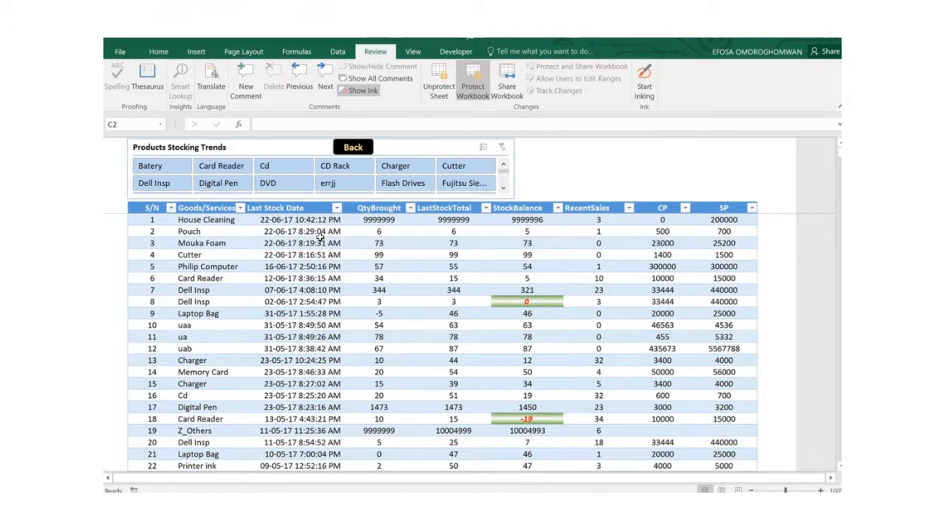
{"action": "left_click", "coordinate": [347, 149]}
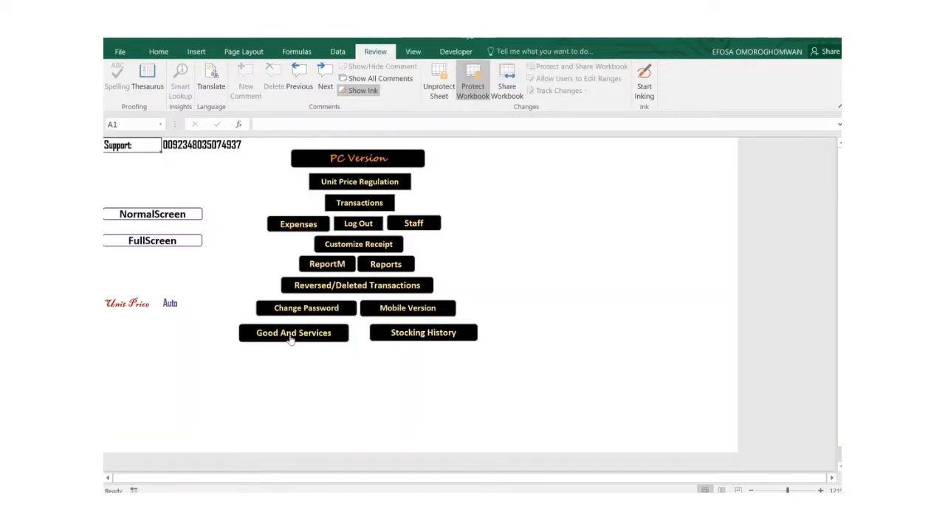
Open the Goods and Services sheet and enter a stock quantity of 87 for Toshiba
{"action": "left_click", "coordinate": [290, 333]}
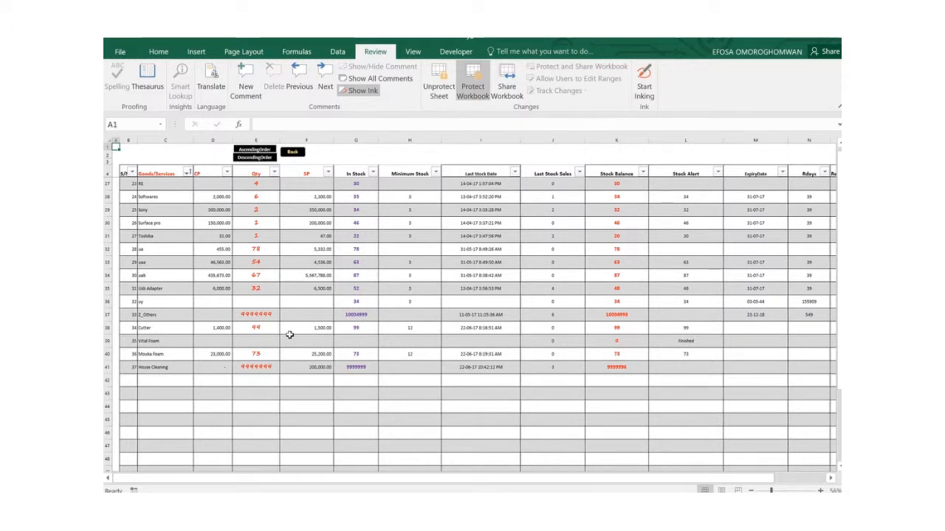
{"action": "left_click", "coordinate": [259, 237]}
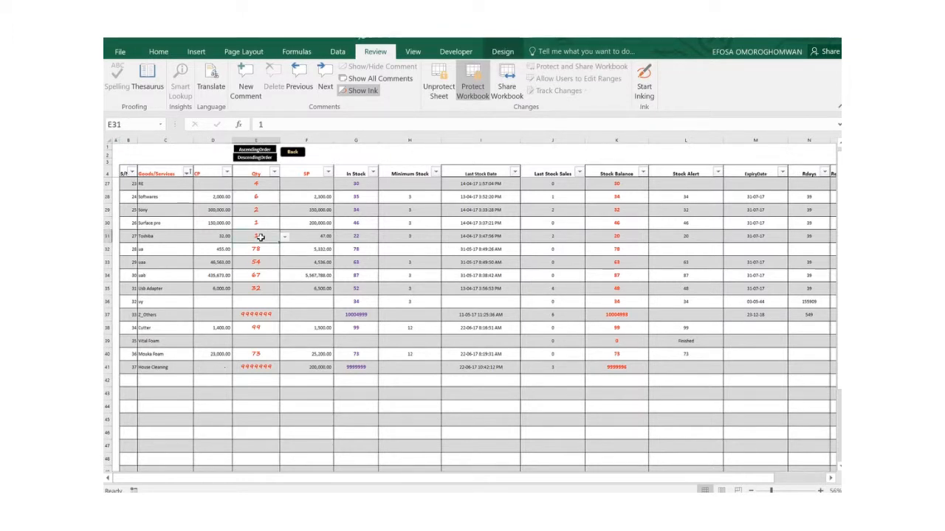
{"action": "type", "text": "87"}
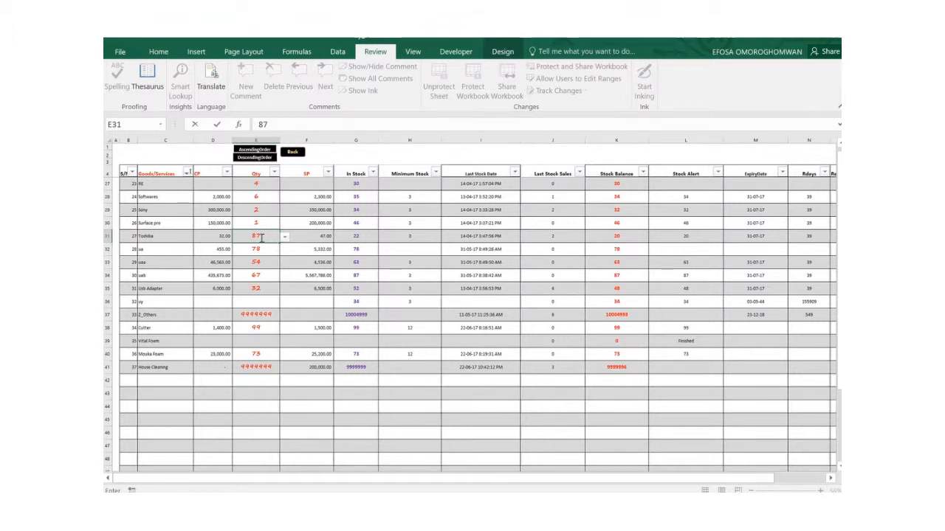
{"action": "key", "text": "Return"}
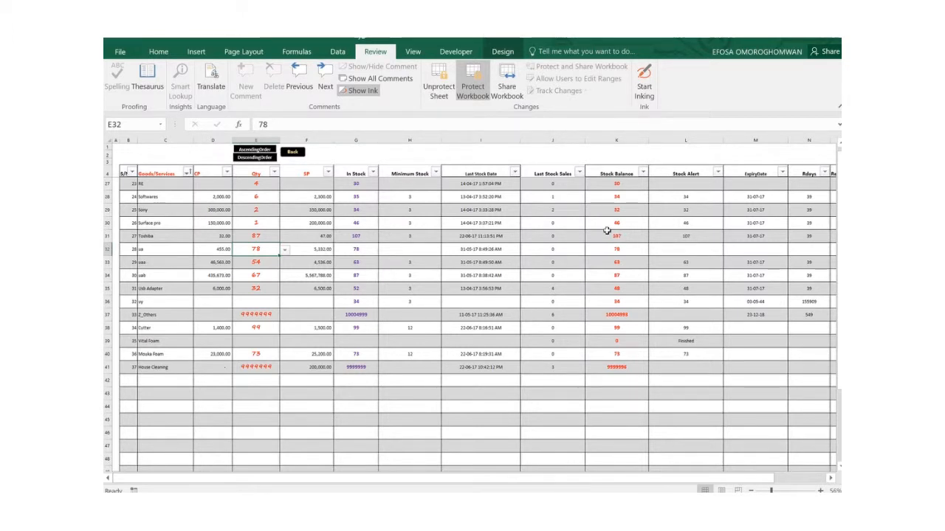
Restock Toshiba with a further quantity of 3
{"action": "left_click", "coordinate": [261, 235]}
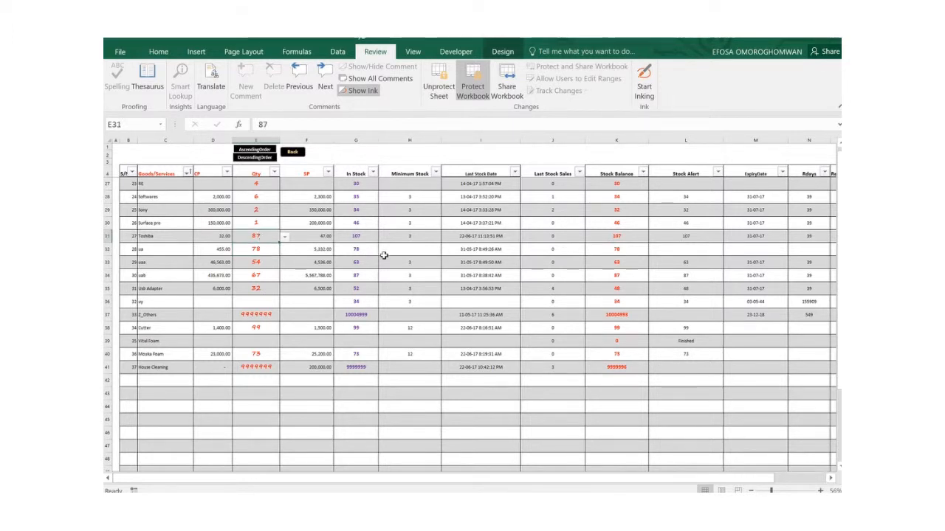
{"action": "type", "text": "3"}
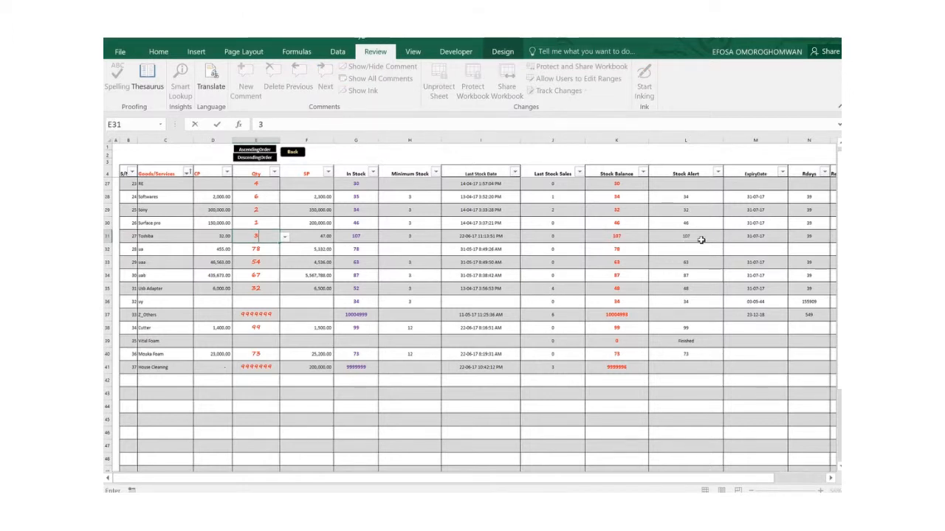
{"action": "key", "text": "Return"}
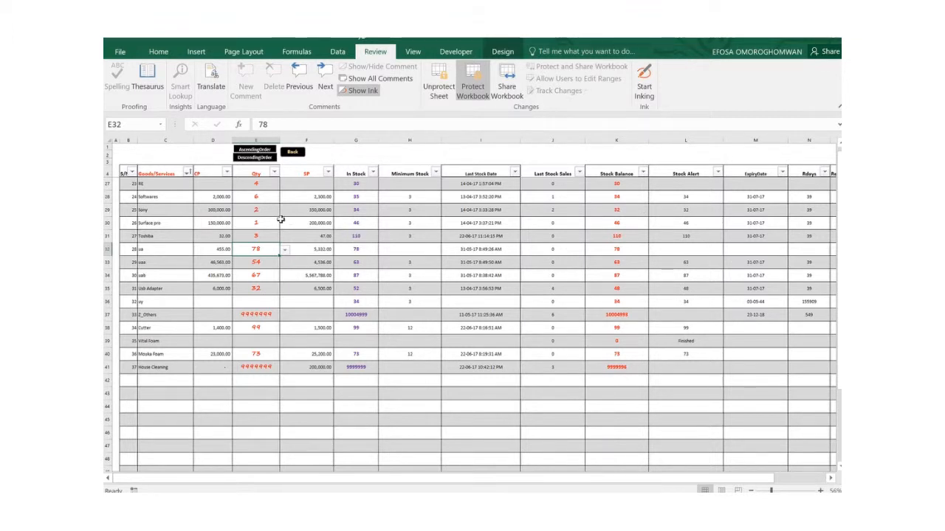
Restock Sony with a quantity of 5
{"action": "left_click", "coordinate": [257, 210]}
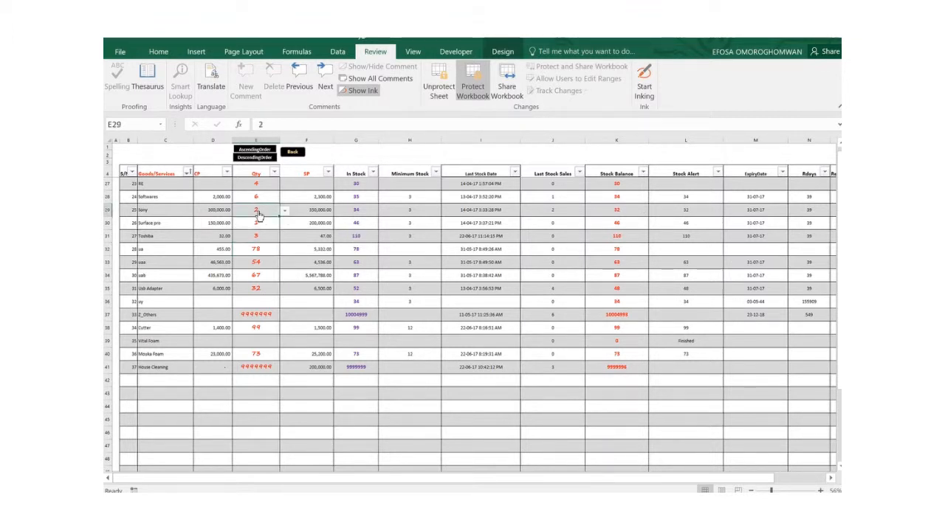
{"action": "type", "text": "5"}
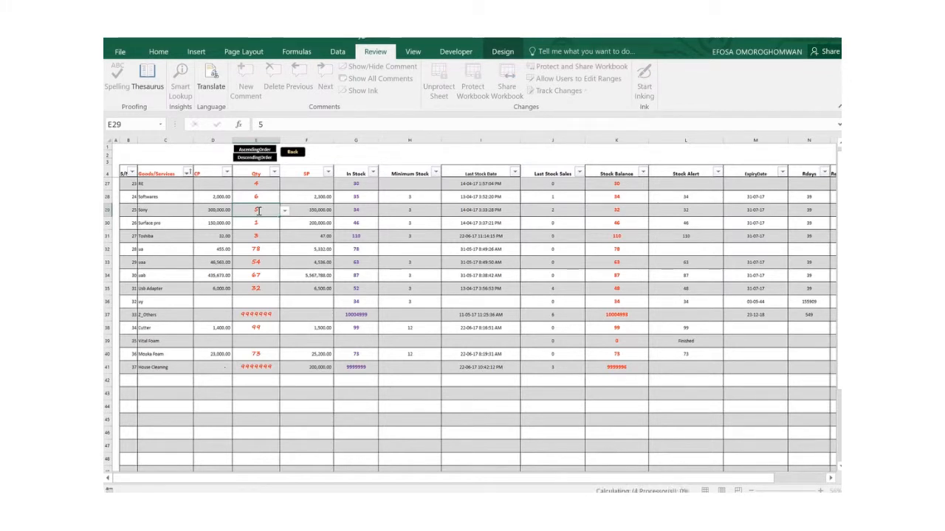
{"action": "key", "text": "Return"}
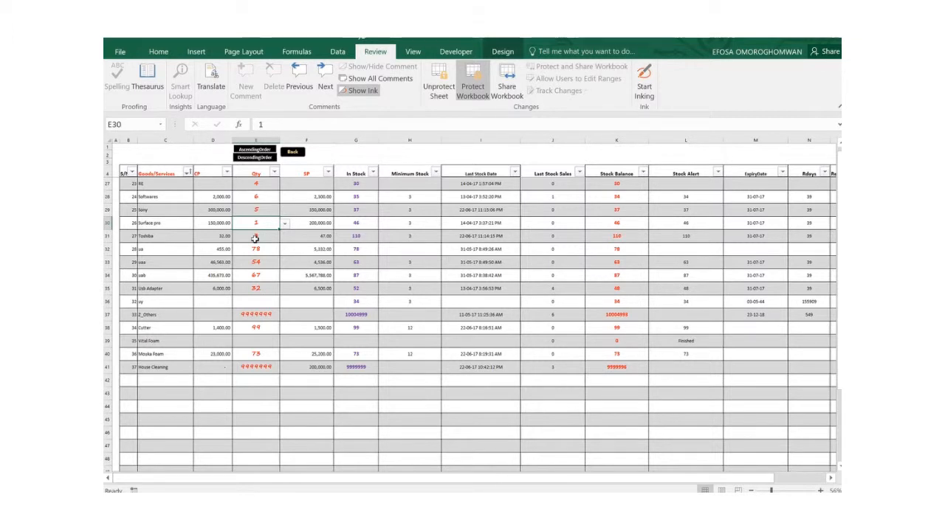
Leave the goods list, open the product stocking records, and examine the House Cleaning entry and its quantity brought
{"action": "left_click", "coordinate": [293, 151]}
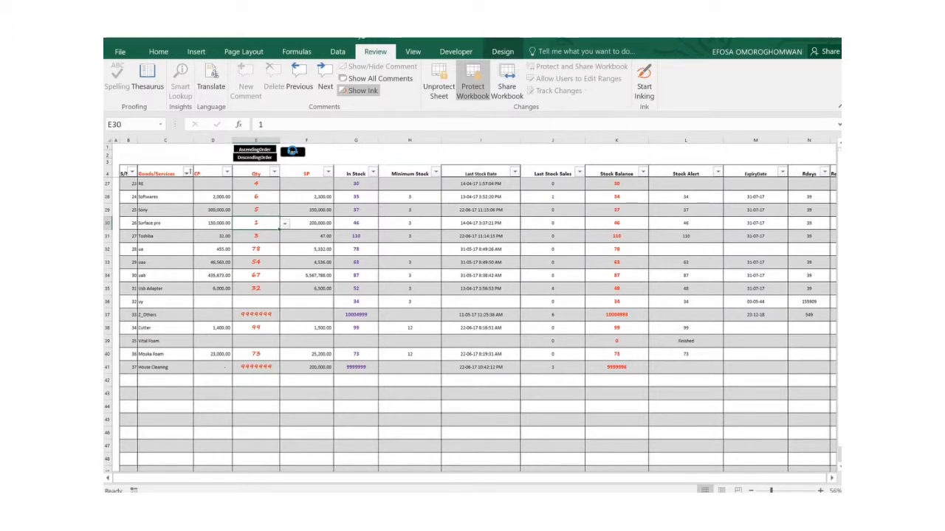
{"action": "left_click", "coordinate": [397, 54]}
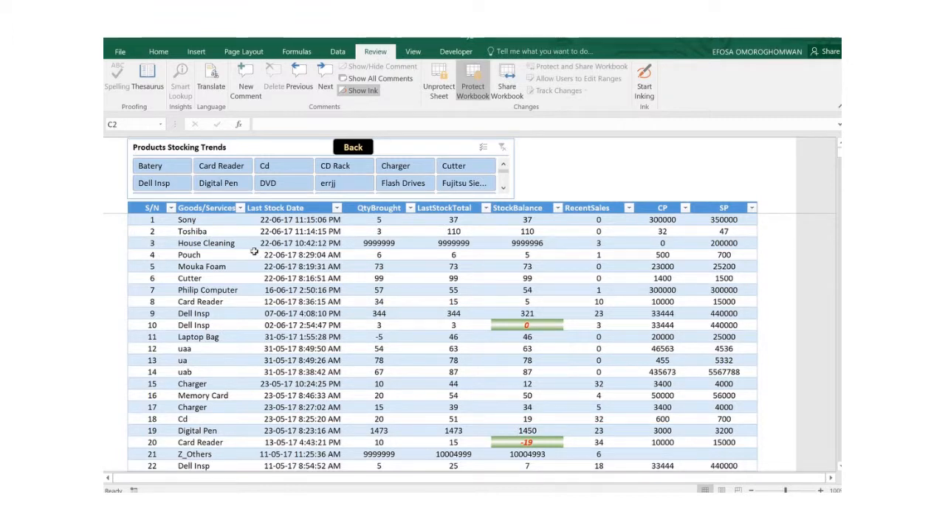
{"action": "left_click", "coordinate": [141, 243]}
{"action": "left_click", "coordinate": [130, 244]}
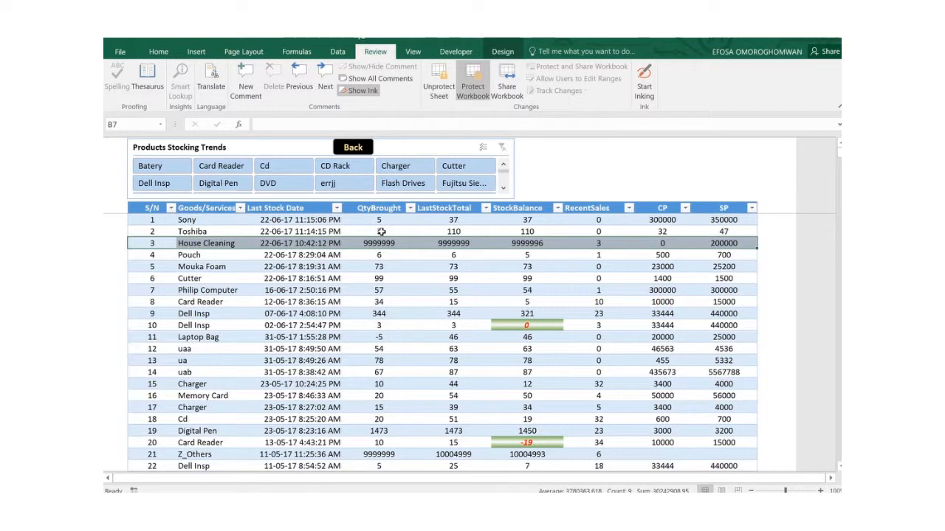
{"action": "left_click", "coordinate": [355, 245]}
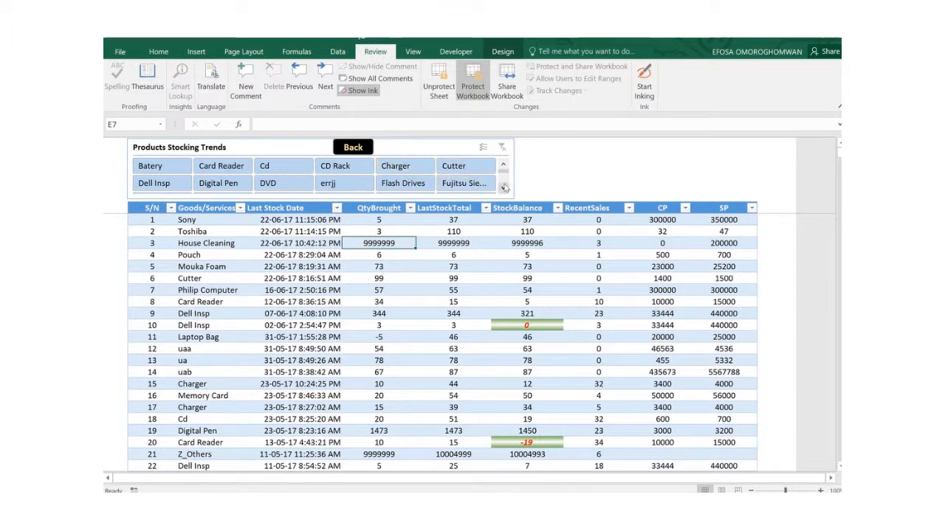
Filter the Products Stocking Trends records to show only Toshiba
{"action": "left_click", "coordinate": [503, 187]}
{"action": "left_click", "coordinate": [503, 187]}
{"action": "left_click", "coordinate": [503, 186]}
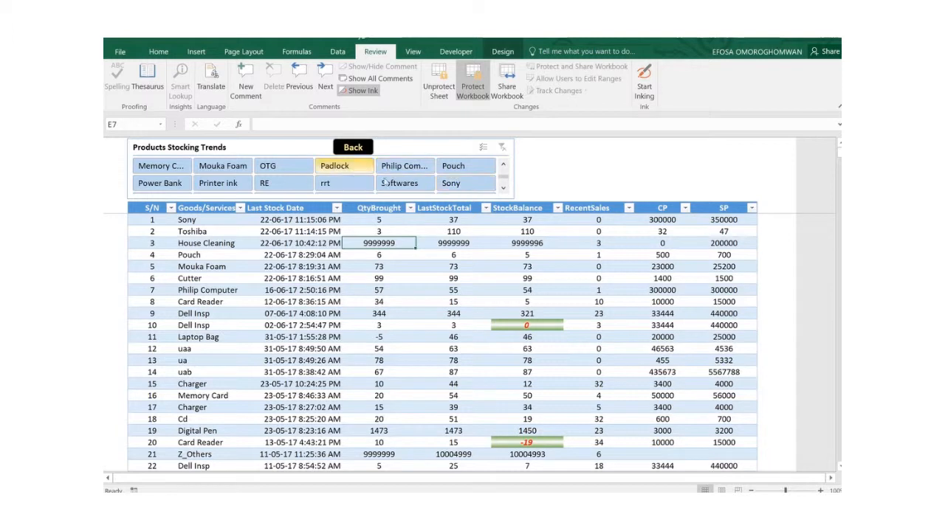
{"action": "left_click", "coordinate": [503, 187]}
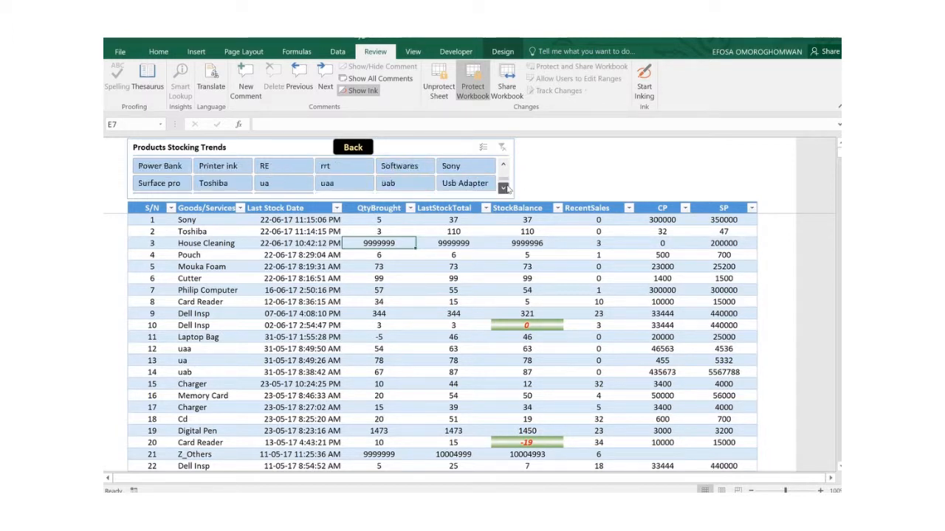
{"action": "left_click", "coordinate": [503, 187]}
{"action": "left_click", "coordinate": [231, 166]}
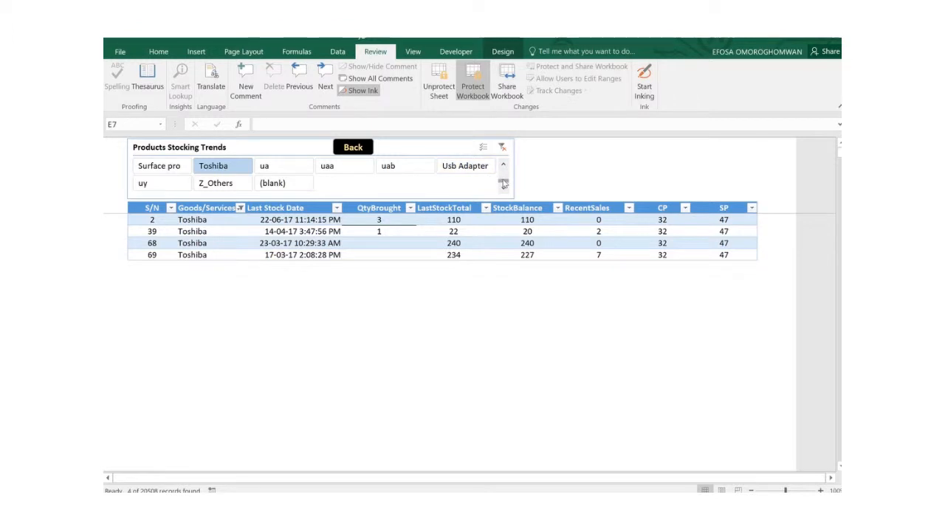
Clear the Toshiba filter and show only the Sony stocking records
{"action": "scroll", "coordinate": [503, 183], "scroll_direction": "up", "scroll_amount": 2}
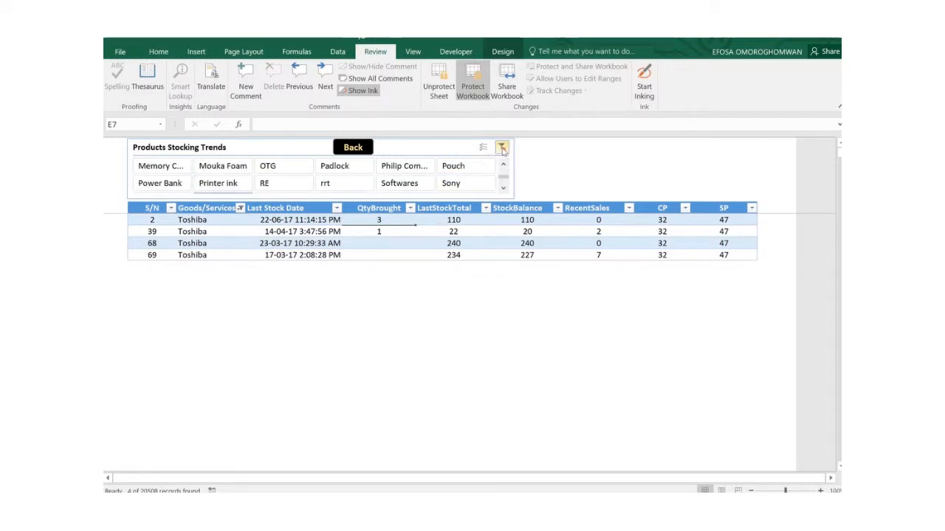
{"action": "left_click", "coordinate": [502, 147]}
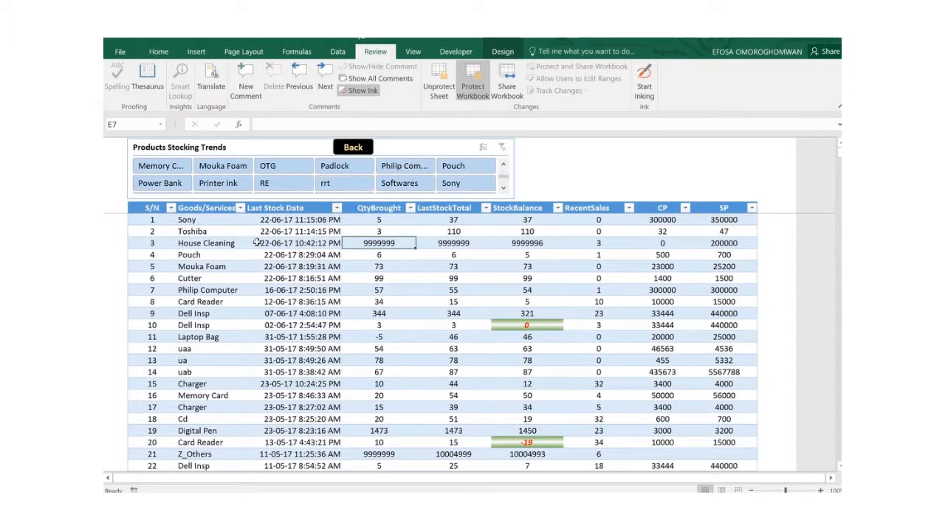
{"action": "left_click", "coordinate": [213, 221]}
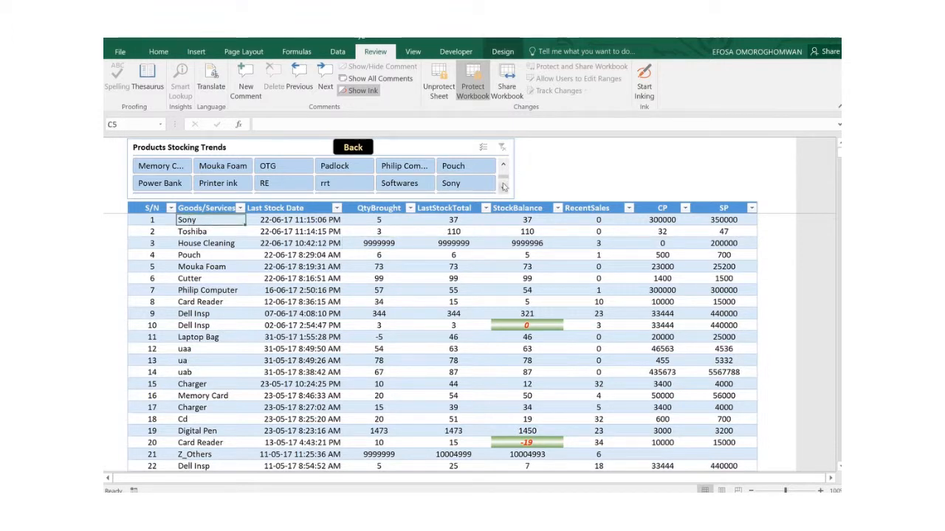
{"action": "left_click", "coordinate": [456, 183]}
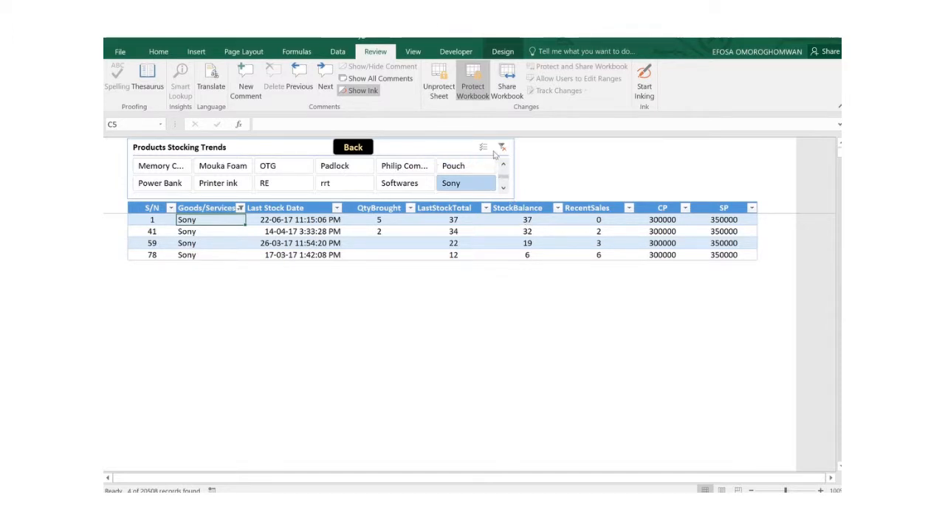
{"action": "mouse_move", "coordinate": [401, 43]}
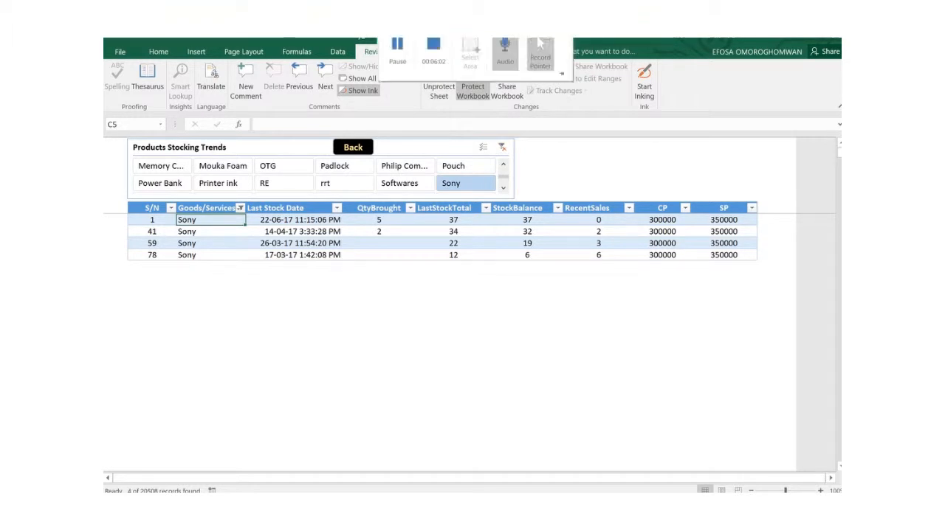
{"action": "left_click", "coordinate": [399, 49]}
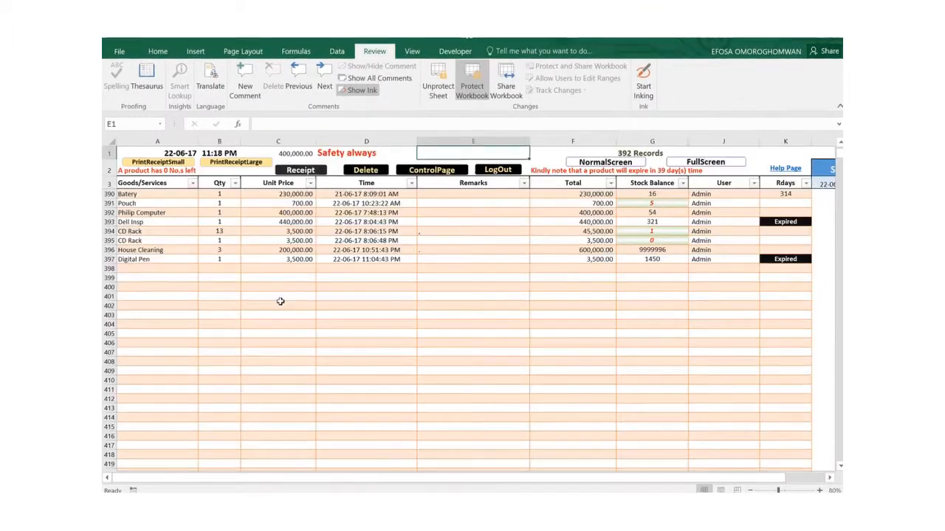
Switch to the blank Book1 workbook, return to SmartBizVentory_TrnAT1, and restore its normal screen view
{"action": "left_click", "coordinate": [281, 302]}
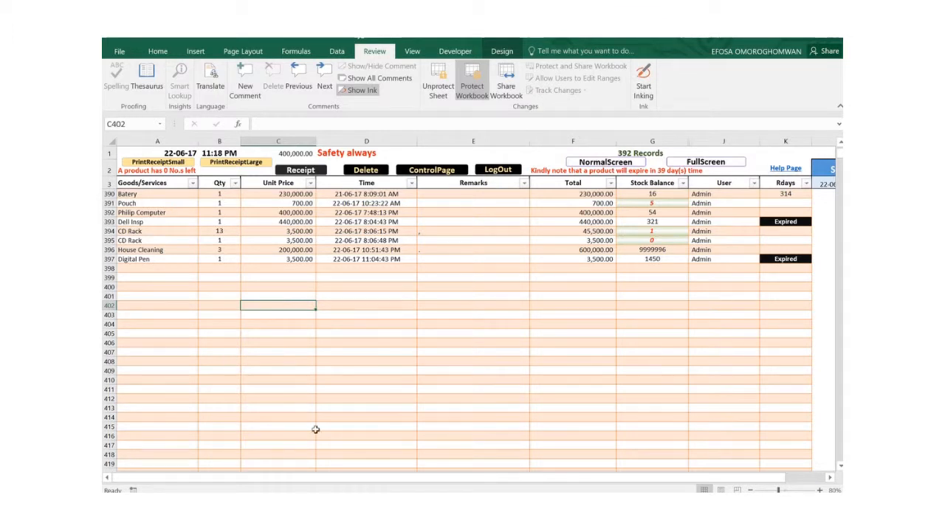
{"action": "mouse_move", "coordinate": [325, 505]}
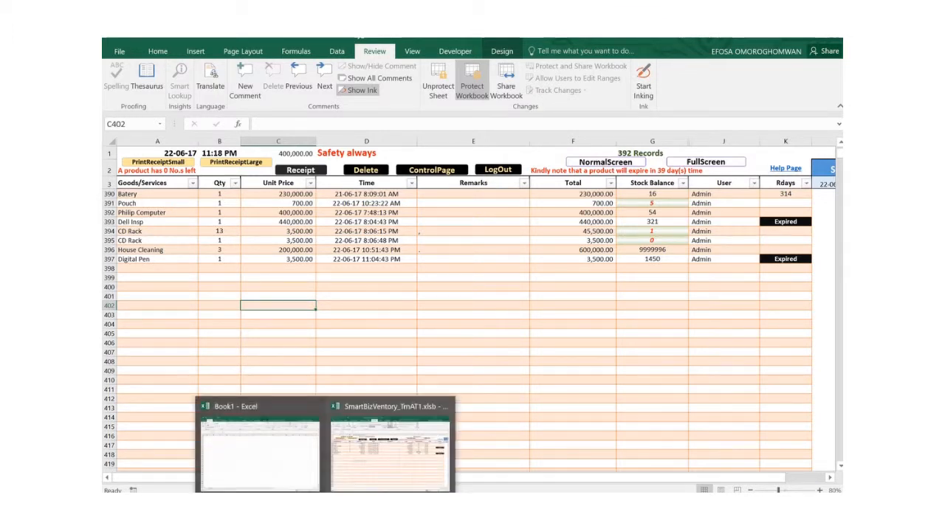
{"action": "mouse_move", "coordinate": [284, 468]}
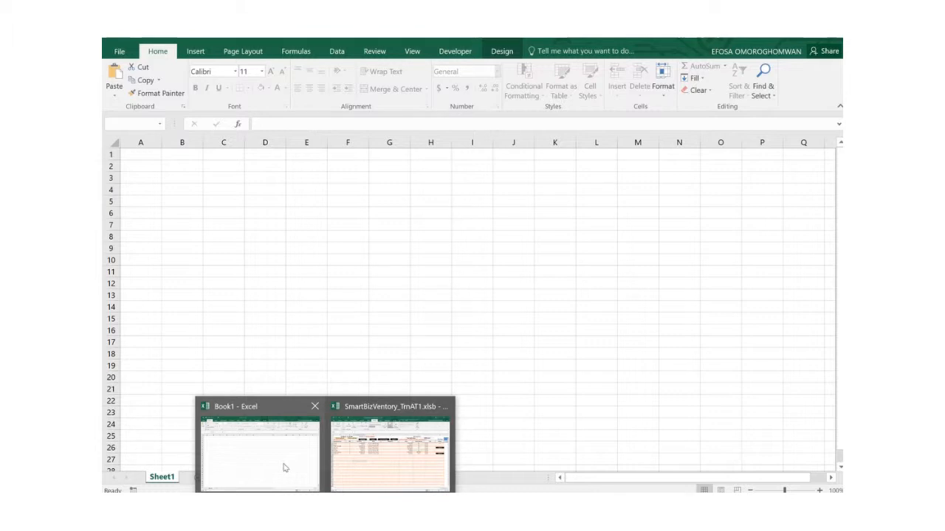
{"action": "left_click", "coordinate": [284, 467]}
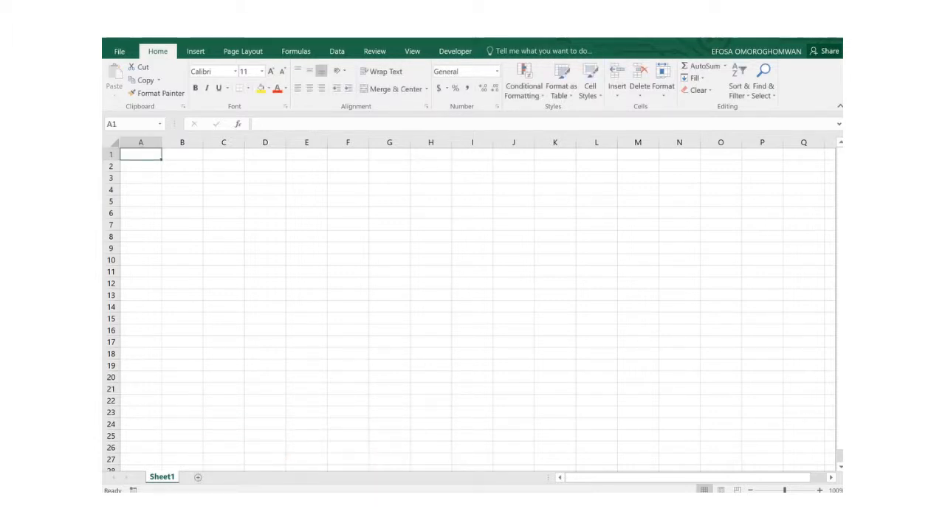
{"action": "mouse_move", "coordinate": [325, 501]}
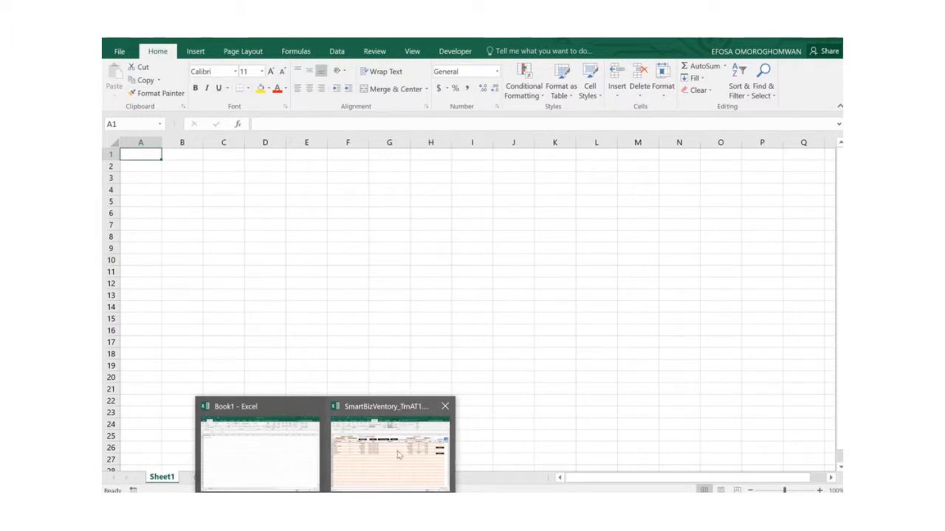
{"action": "left_click", "coordinate": [431, 407]}
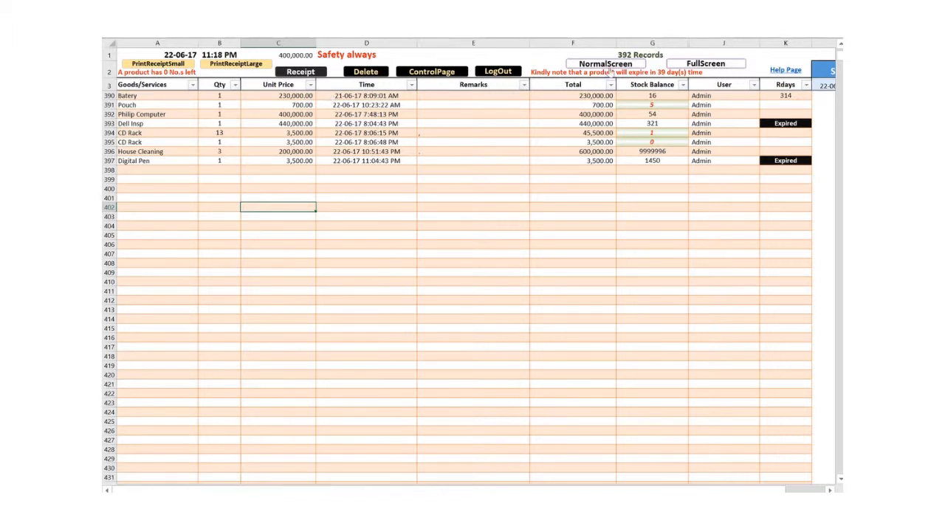
{"action": "left_click", "coordinate": [604, 65]}
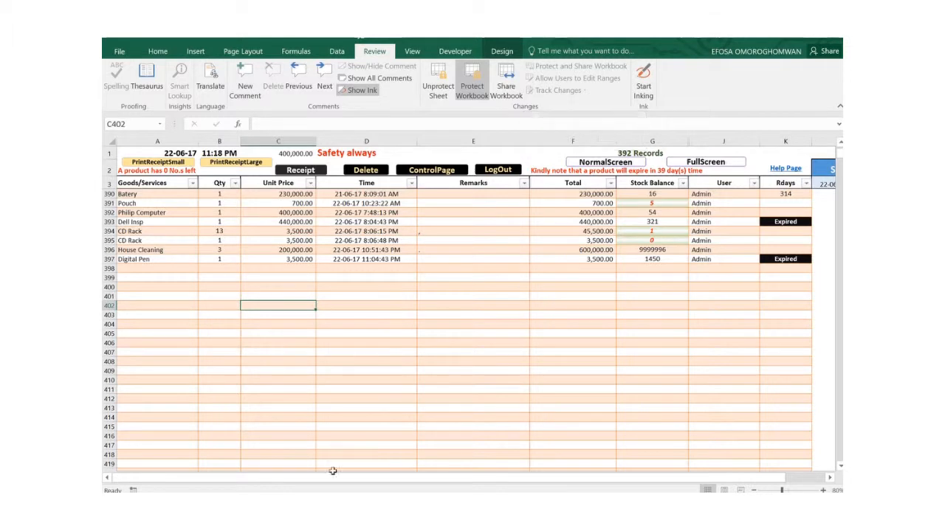
Switch to Book1 and back to SmartBizVentory_TrnAT1 again, select the first empty Time cell, and return to the normal screen view
{"action": "mouse_move", "coordinate": [326, 502]}
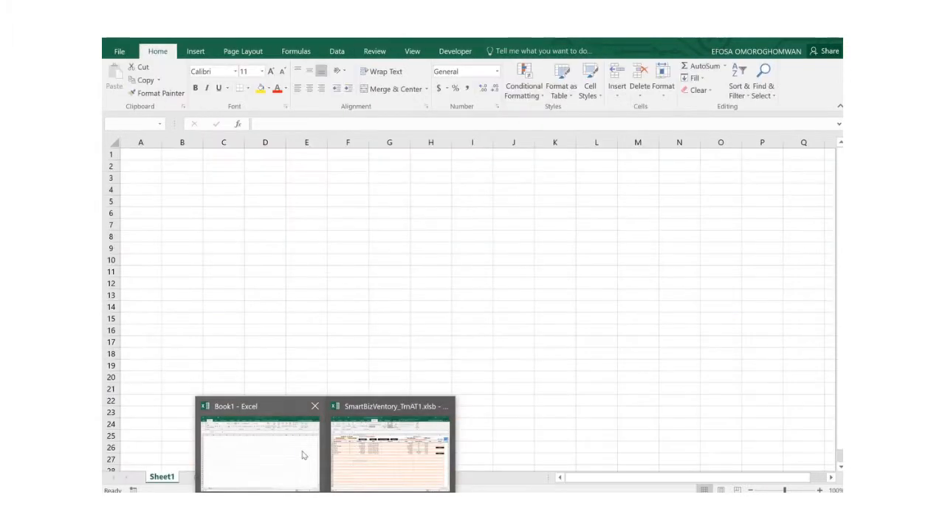
{"action": "left_click", "coordinate": [301, 451]}
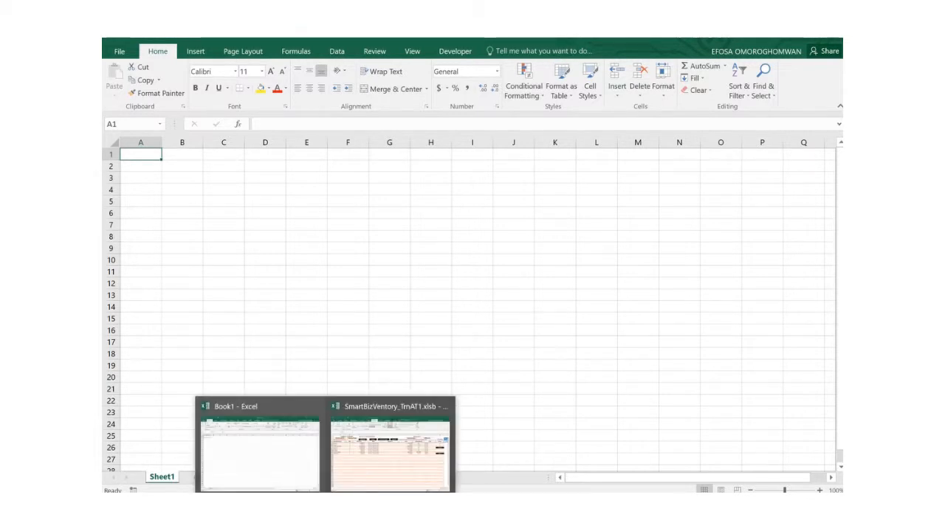
{"action": "left_click", "coordinate": [375, 464]}
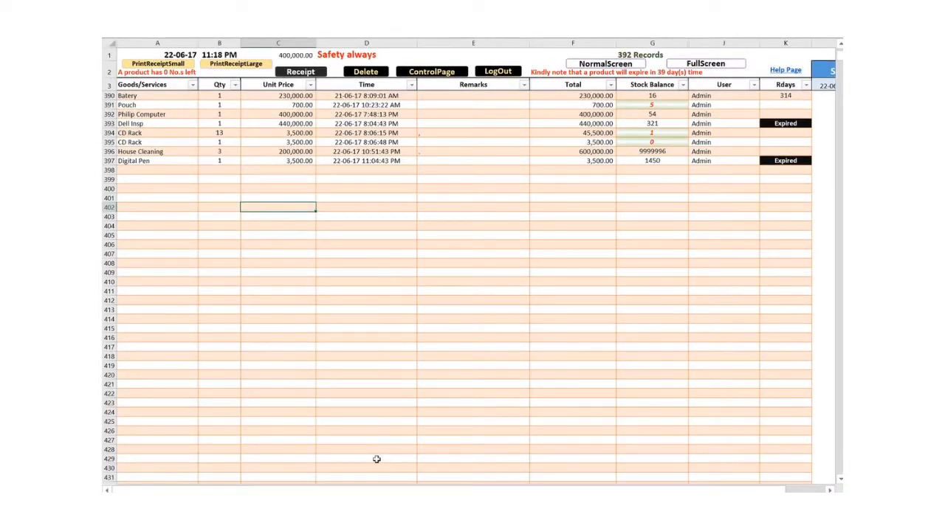
{"action": "left_click", "coordinate": [348, 171]}
{"action": "mouse_move", "coordinate": [465, 39]}
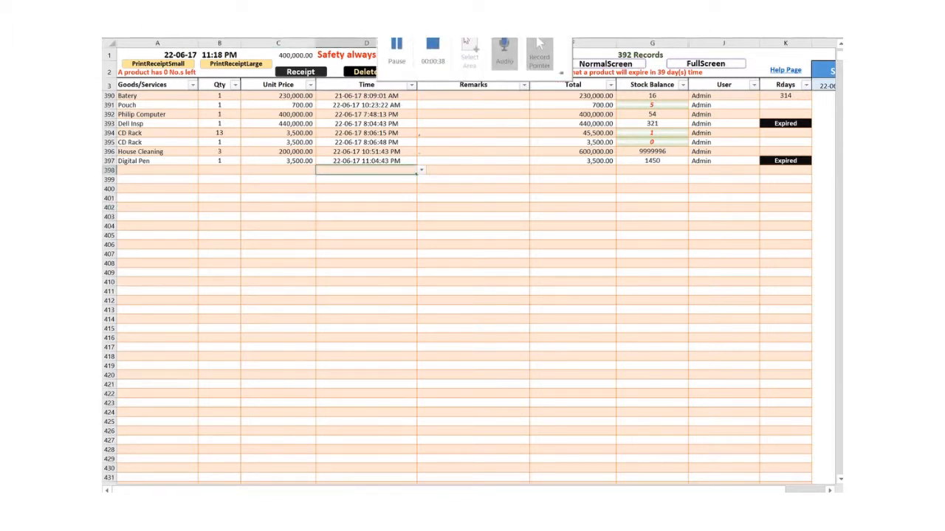
{"action": "left_click", "coordinate": [392, 46]}
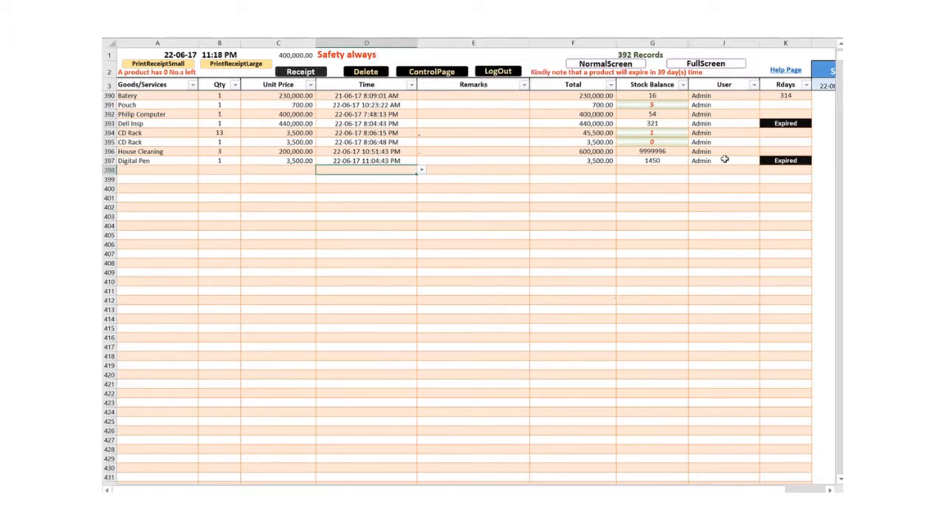
{"action": "left_click", "coordinate": [606, 64]}
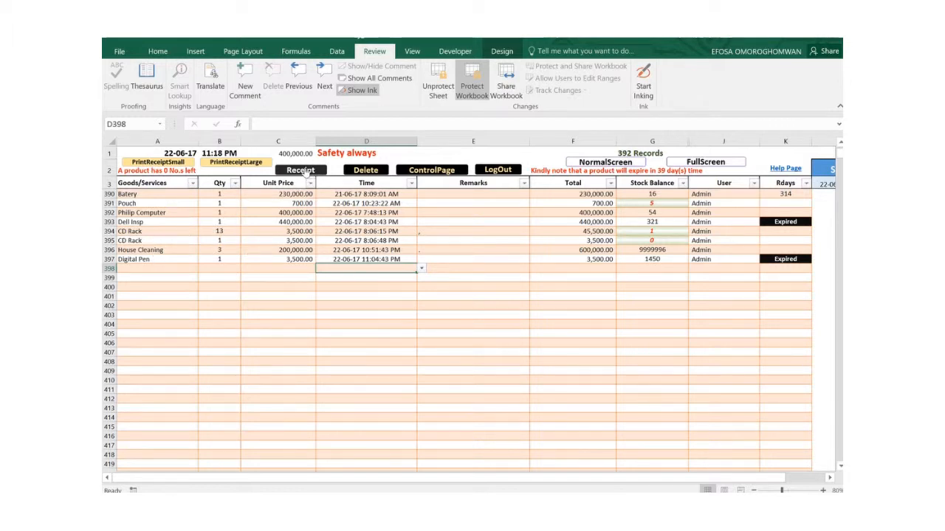
Generate a receipt for the four transactions in rows 394 to 397, from CD Rack to Digital Pen
{"action": "left_click", "coordinate": [123, 249]}
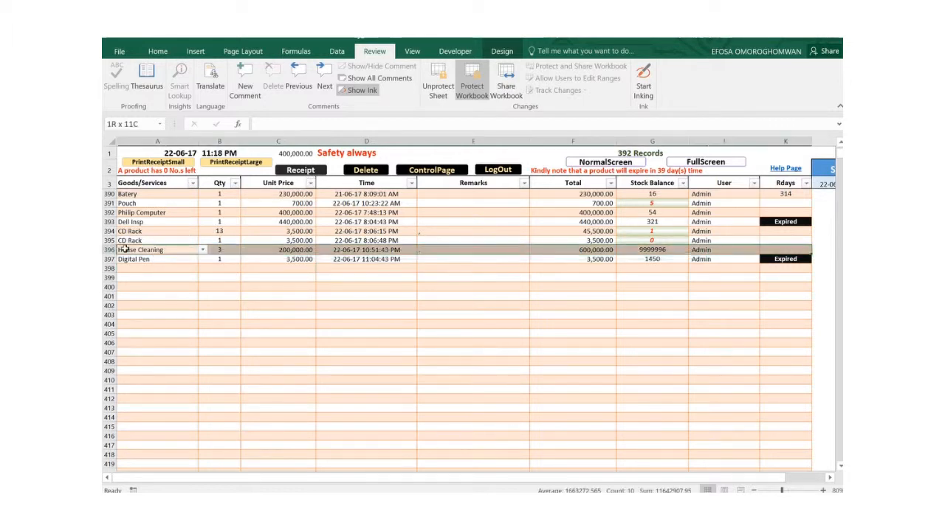
{"action": "mouse_move", "coordinate": [123, 249]}
{"action": "left_mouse_down"}
{"action": "mouse_move", "coordinate": [129, 258]}
{"action": "mouse_move", "coordinate": [124, 233]}
{"action": "mouse_move", "coordinate": [123, 259]}
{"action": "left_mouse_up"}
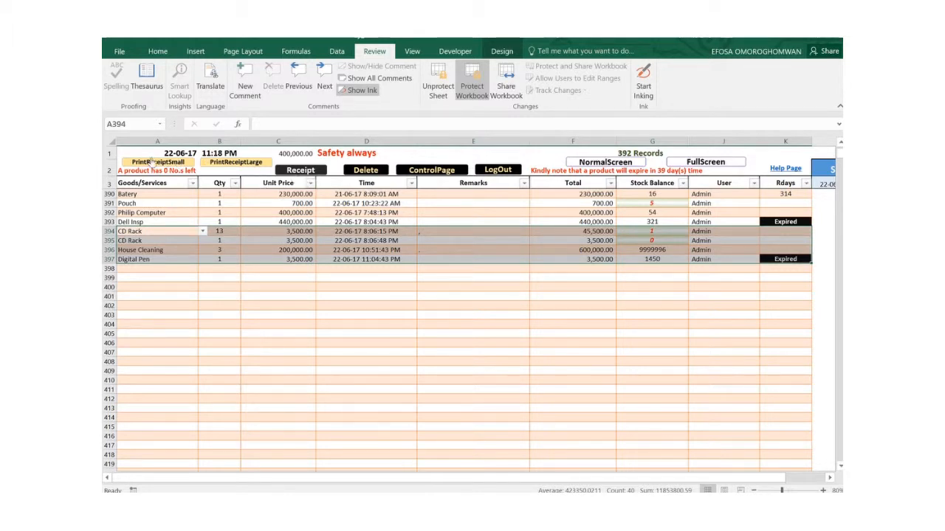
{"action": "left_click", "coordinate": [310, 170]}
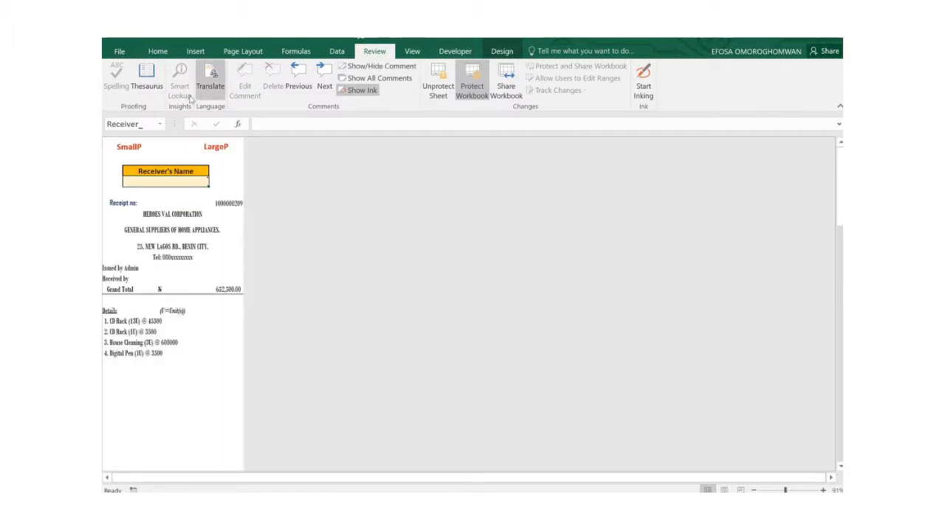
Switch the receipt to the large layout and back to the small layout, and open its print preview
{"action": "left_click", "coordinate": [217, 146]}
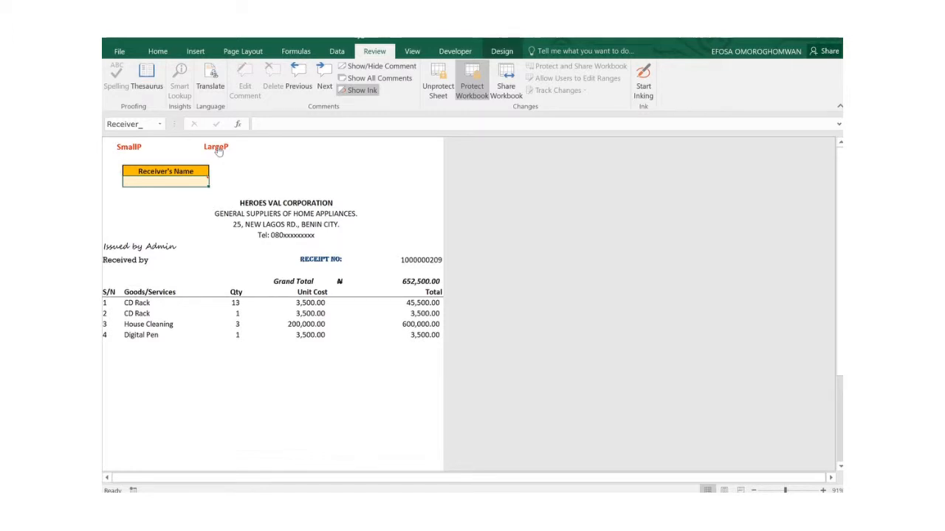
{"action": "left_click", "coordinate": [136, 148]}
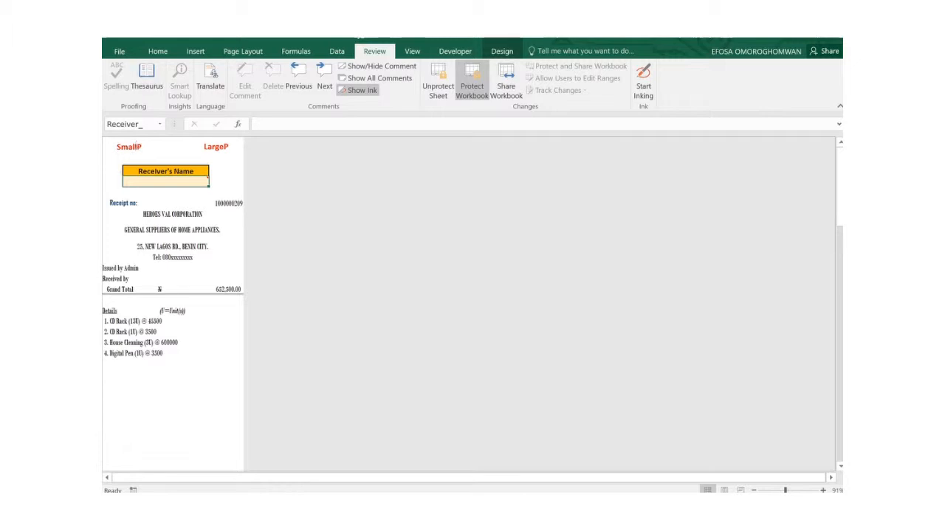
{"action": "left_click", "coordinate": [112, 55]}
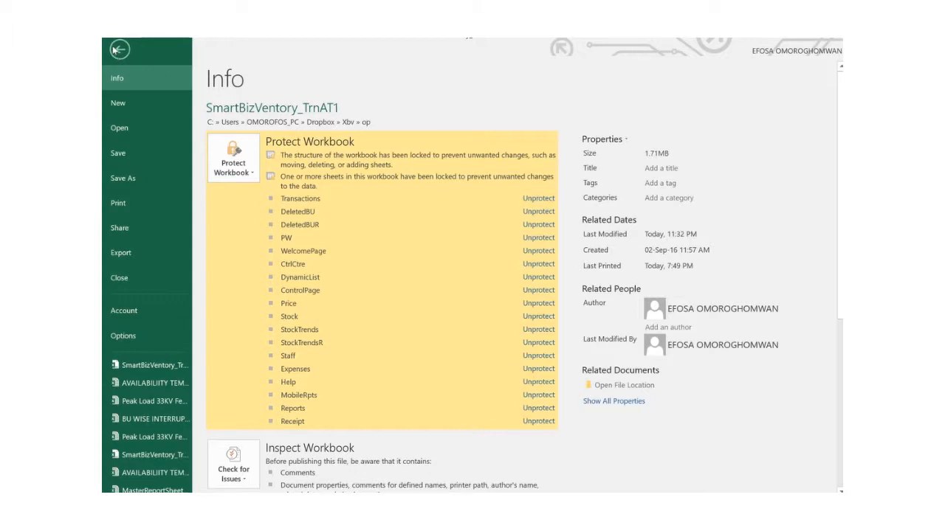
{"action": "left_click", "coordinate": [121, 209]}
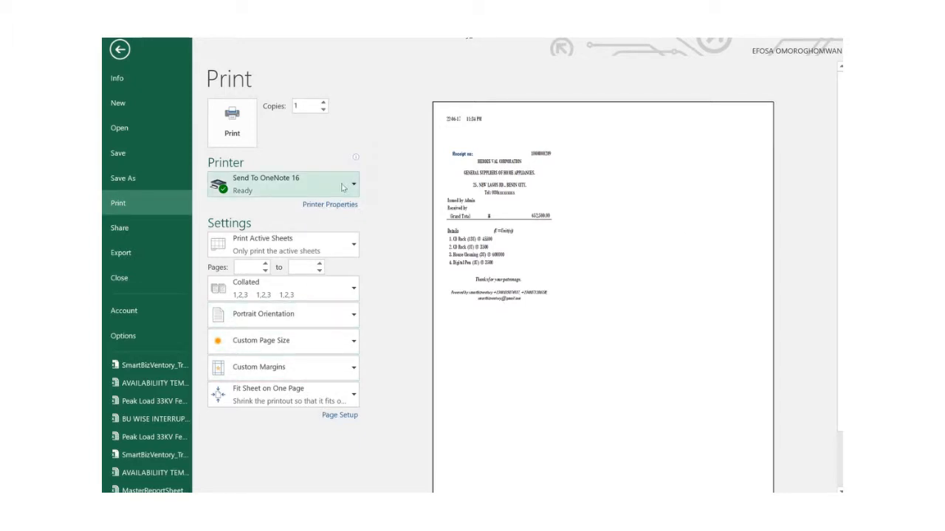
Review the available printers and paper sizes in the print settings, and return to the receipt without printing
{"action": "left_click", "coordinate": [342, 188]}
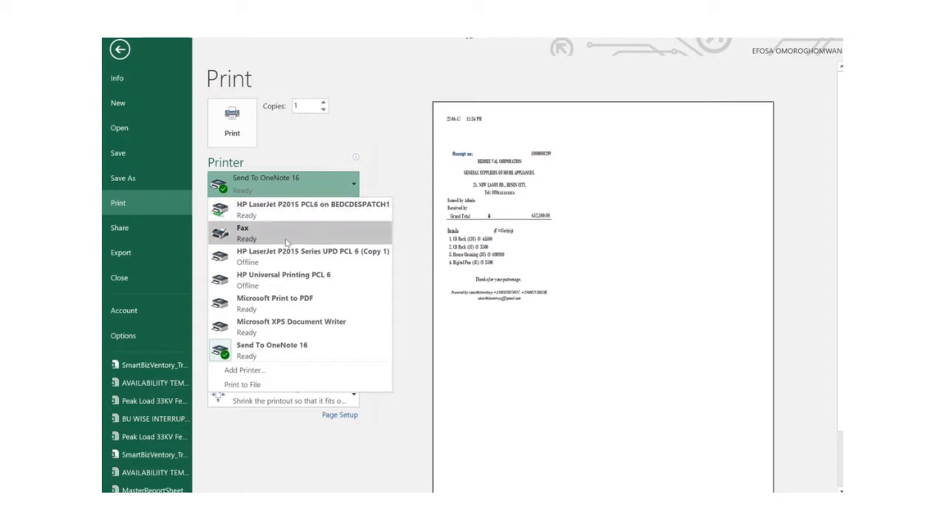
{"action": "mouse_move", "coordinate": [283, 250]}
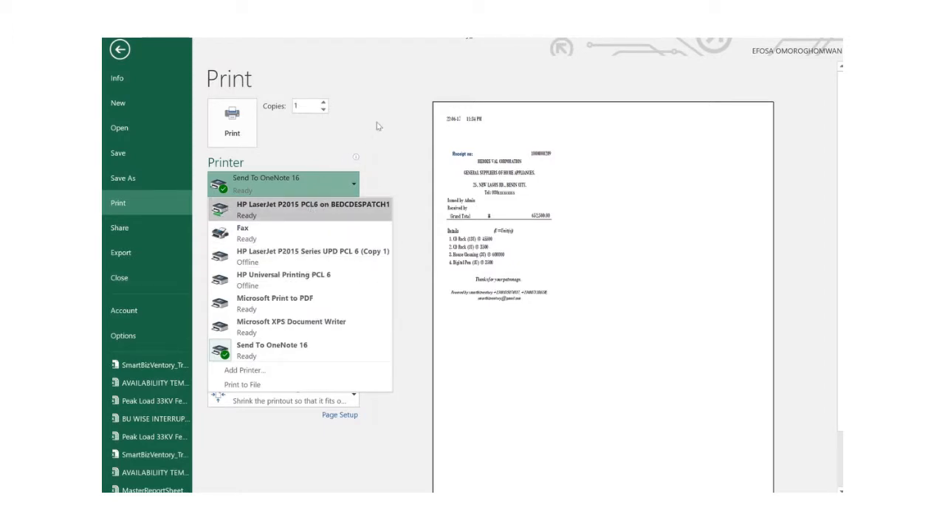
{"action": "left_click", "coordinate": [376, 126]}
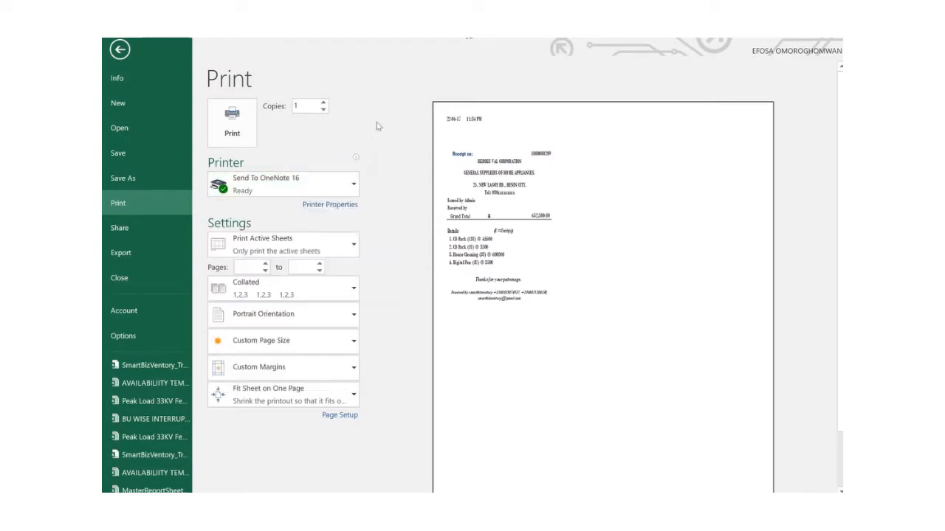
{"action": "left_click", "coordinate": [354, 343]}
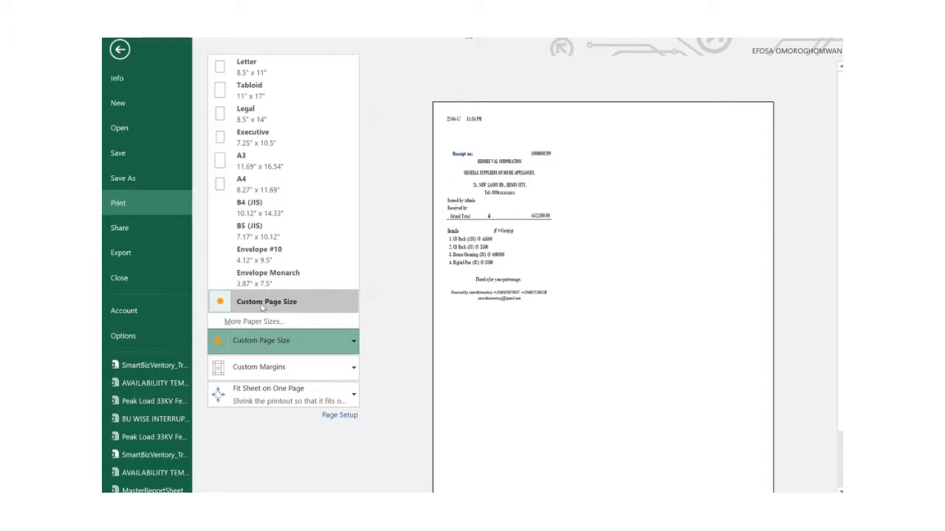
{"action": "left_click", "coordinate": [120, 49]}
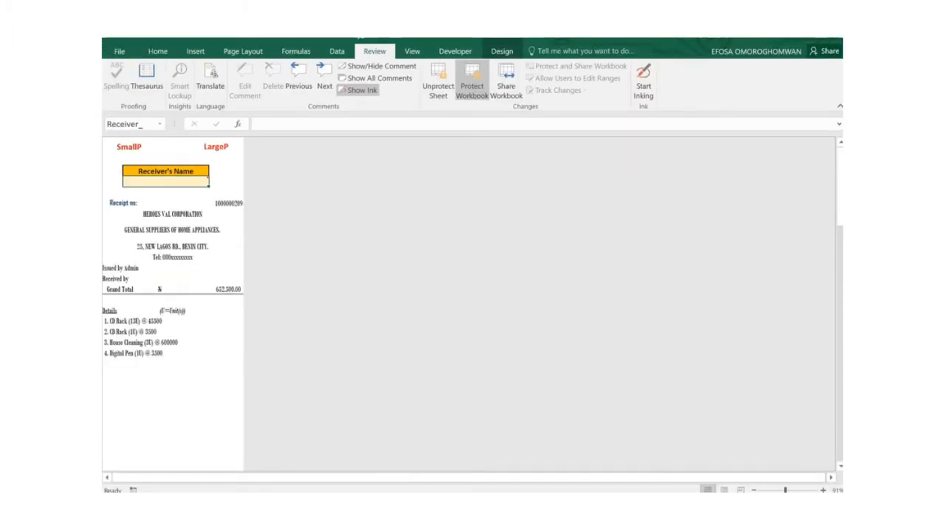
Search Windows for "printer" and open Devices and Printers from the Printers & scanners settings
{"action": "key", "text": "super"}
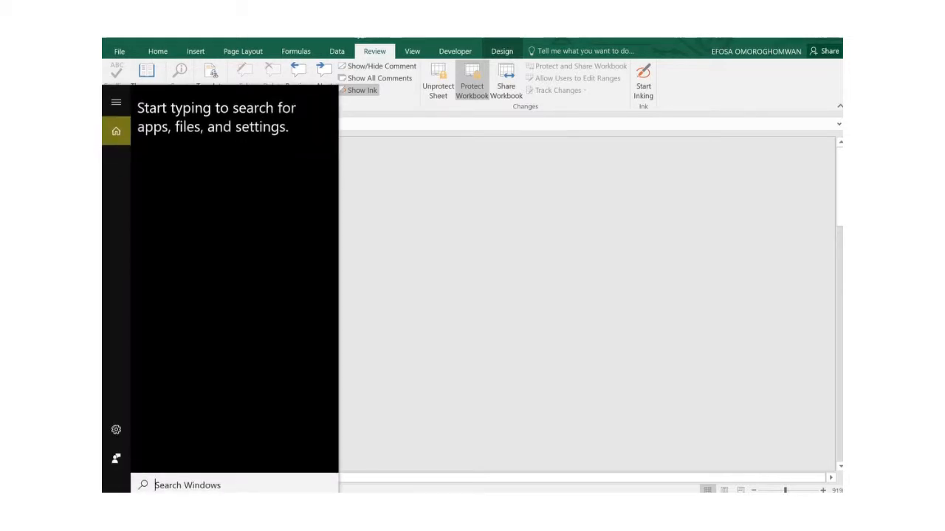
{"action": "type", "text": "p"}
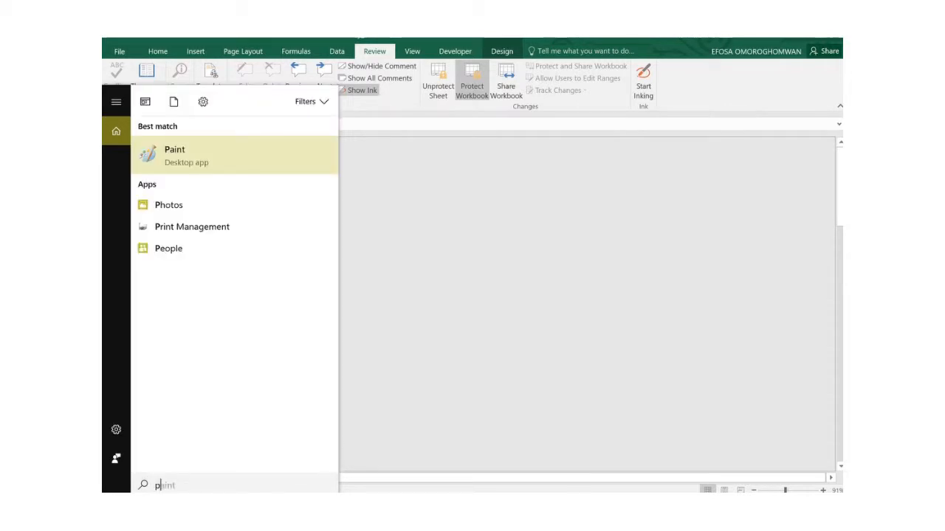
{"action": "type", "text": "rinter"}
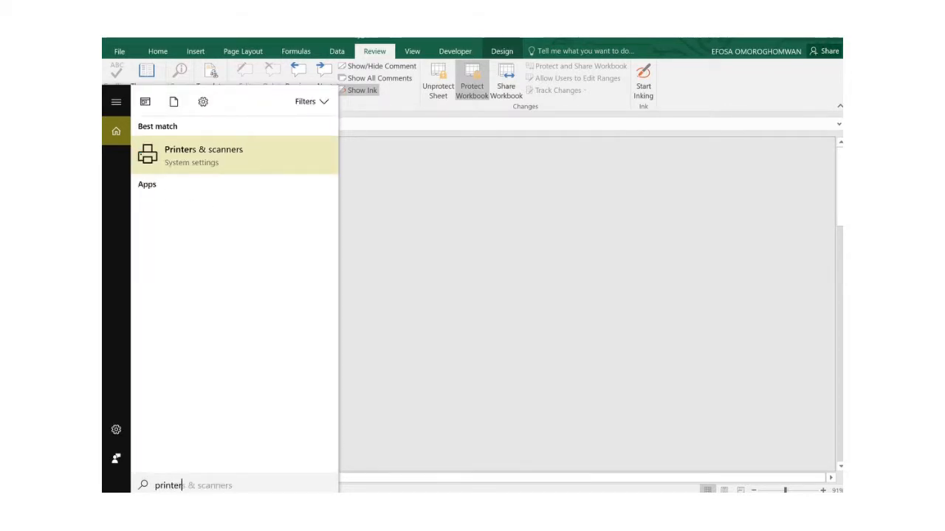
{"action": "left_click", "coordinate": [236, 162]}
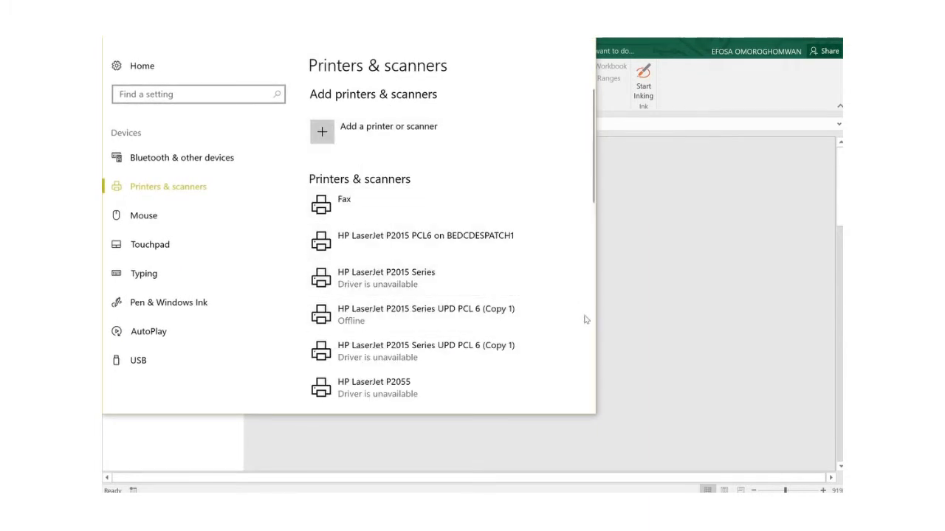
{"action": "scroll", "coordinate": [587, 325], "scroll_direction": "down", "scroll_amount": 8}
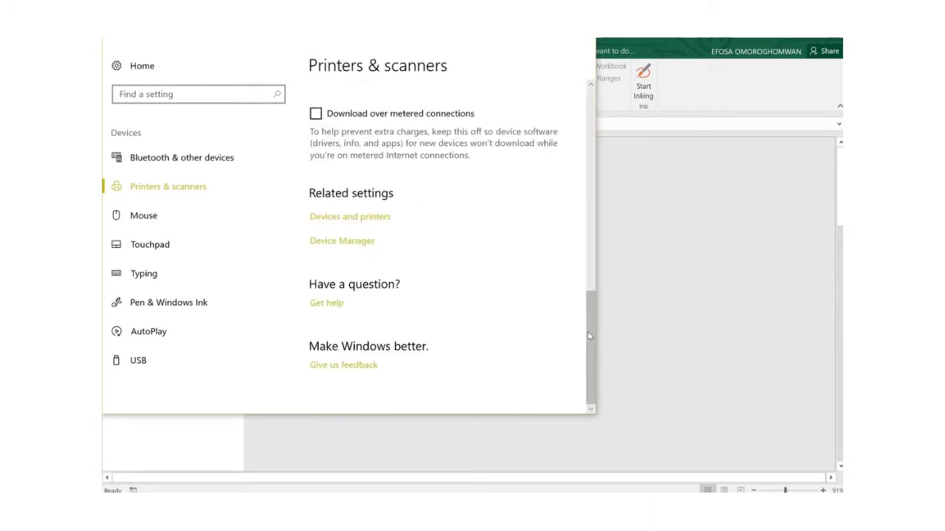
{"action": "left_click", "coordinate": [336, 217]}
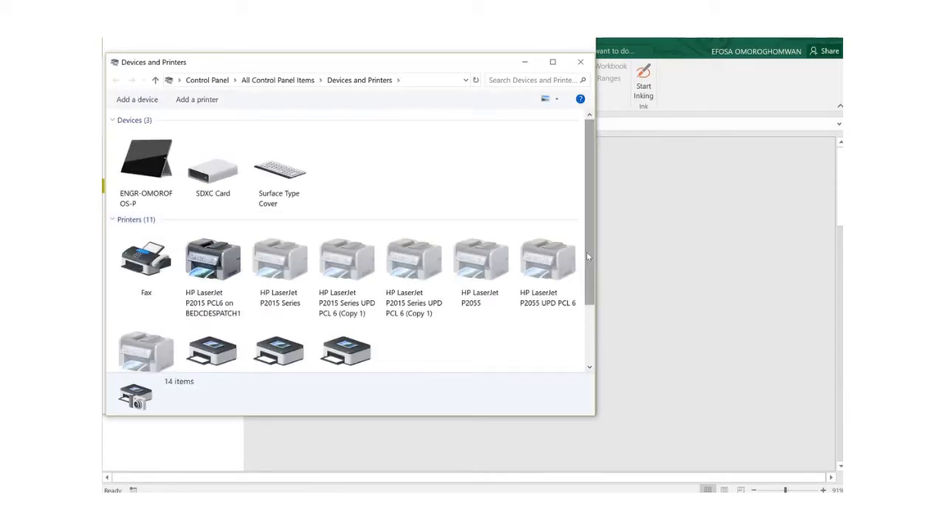
Set the HP LaserJet P2015 Series UPD PCL 6 (Copy 1) as the default printer and return to the receipt workbook
{"action": "left_click_drag", "start_coordinate": [587, 256], "coordinate": [588, 317]}
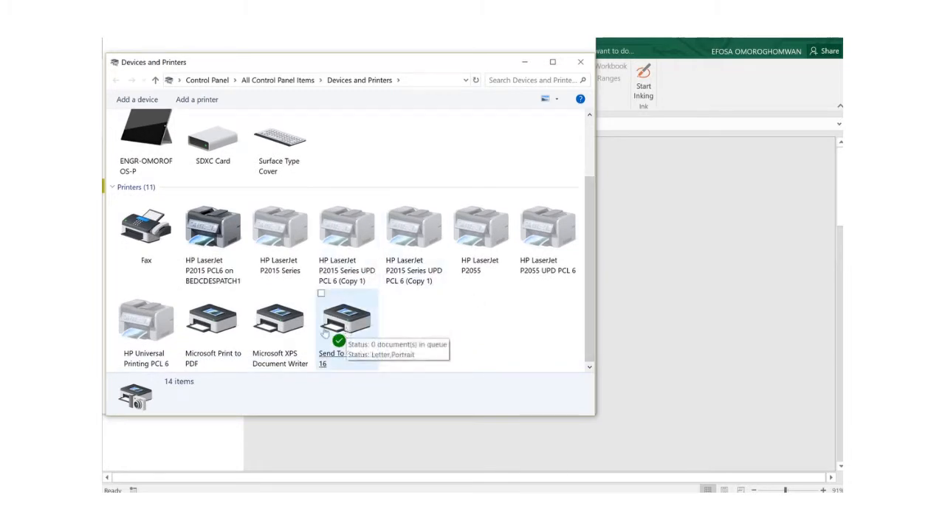
{"action": "right_click", "coordinate": [440, 243]}
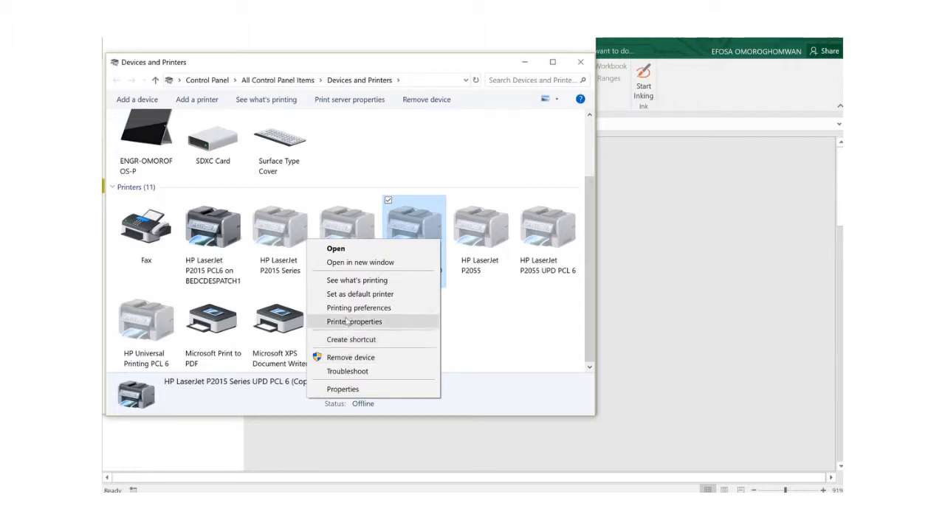
{"action": "left_click", "coordinate": [347, 295]}
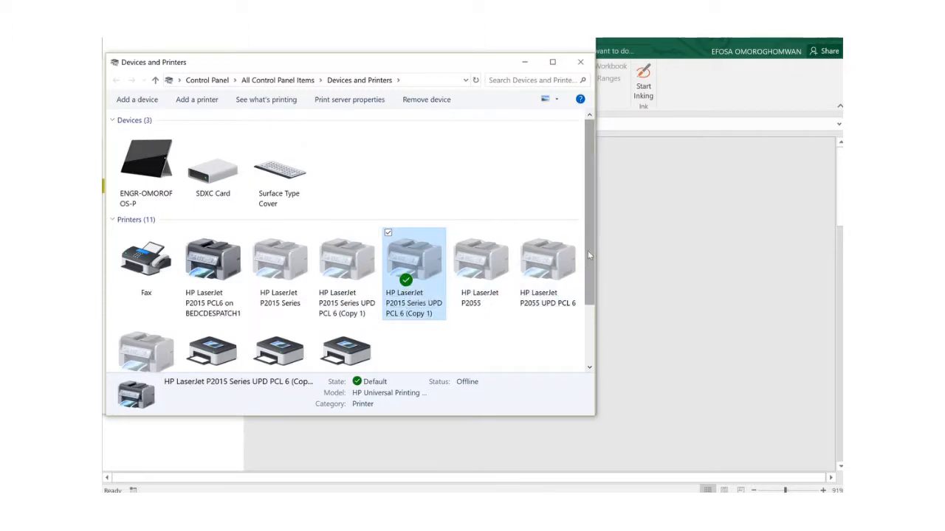
{"action": "scroll", "coordinate": [587, 250], "scroll_direction": "down", "scroll_amount": 1}
{"action": "left_click", "coordinate": [691, 277]}
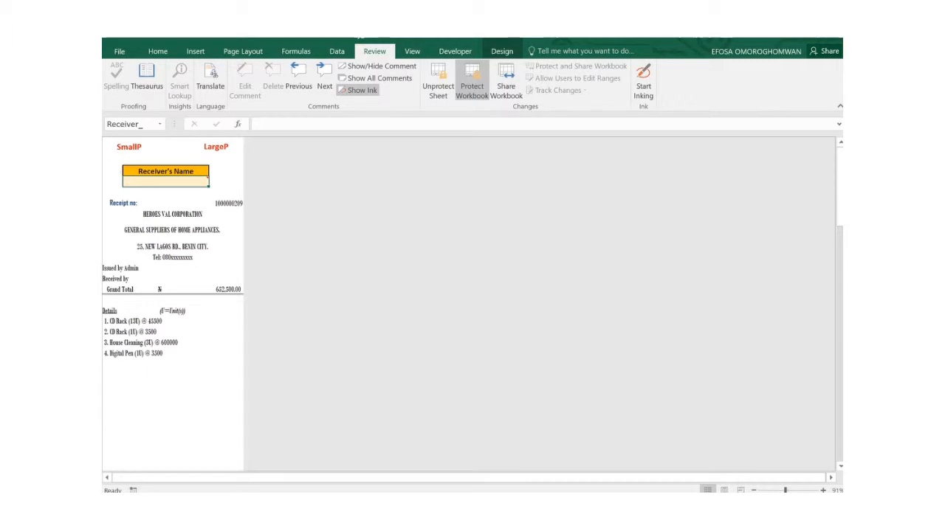
Return to Devices and Printers, check which options the Send To OneNote 16 printer offers, and close the window
{"action": "key", "text": "alt+Tab"}
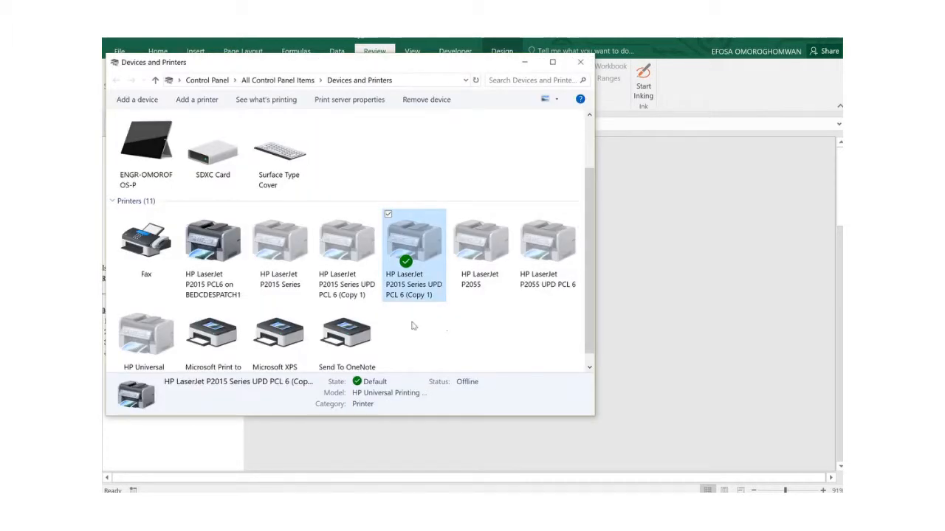
{"action": "scroll", "coordinate": [590, 291], "scroll_direction": "down", "scroll_amount": 1}
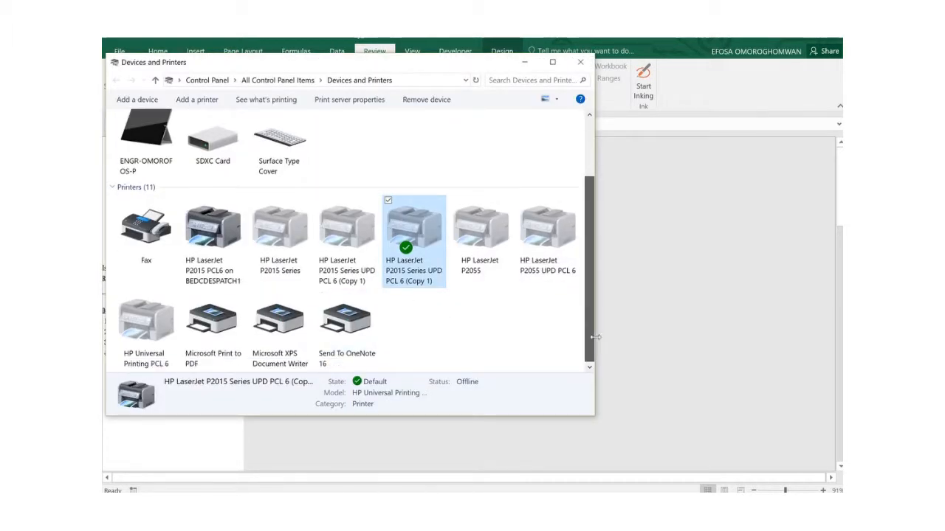
{"action": "right_click", "coordinate": [336, 328]}
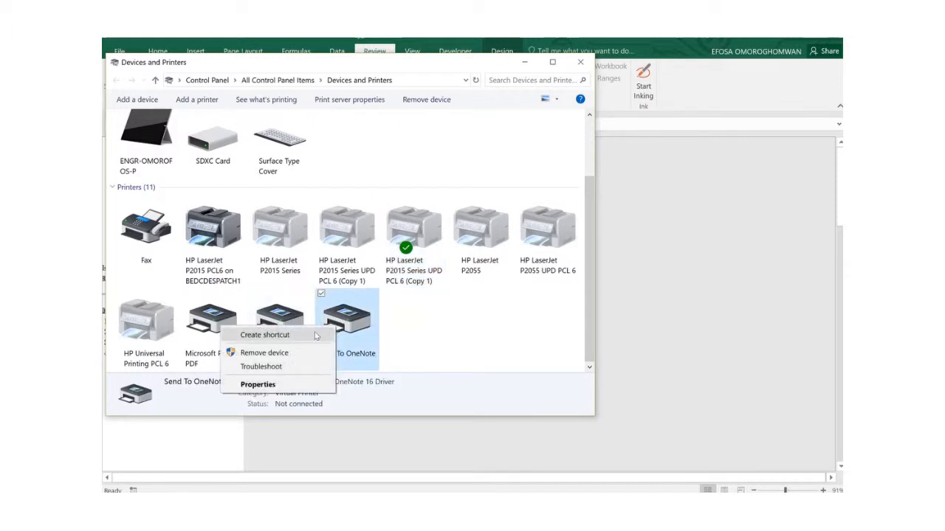
{"action": "left_click", "coordinate": [362, 341]}
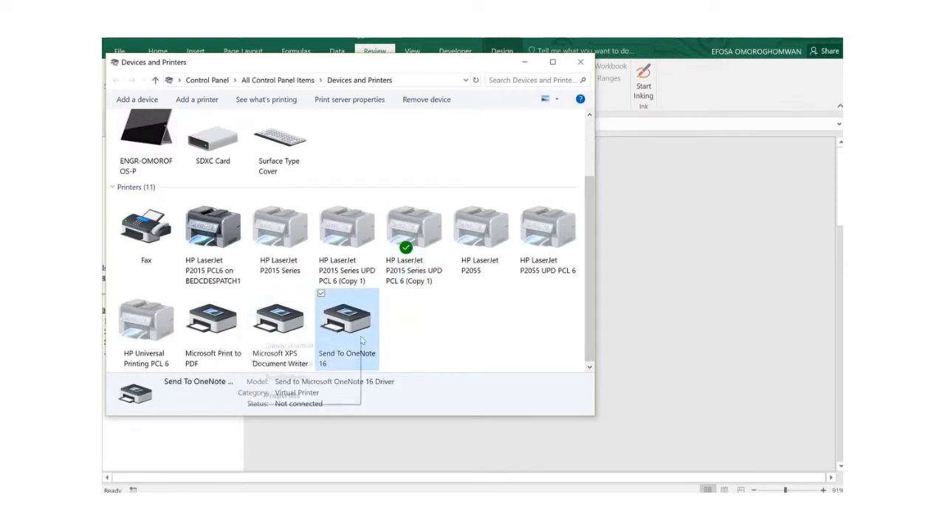
{"action": "right_click", "coordinate": [361, 340]}
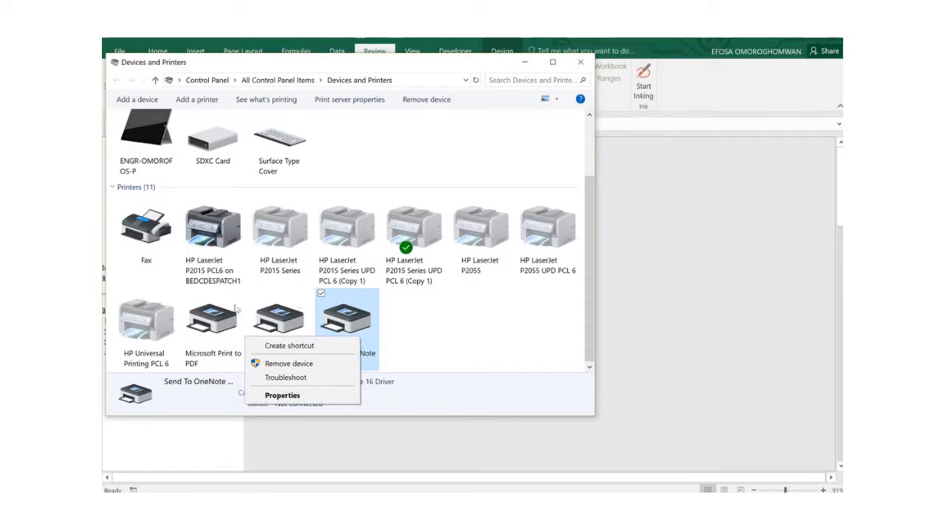
{"action": "left_click", "coordinate": [438, 339]}
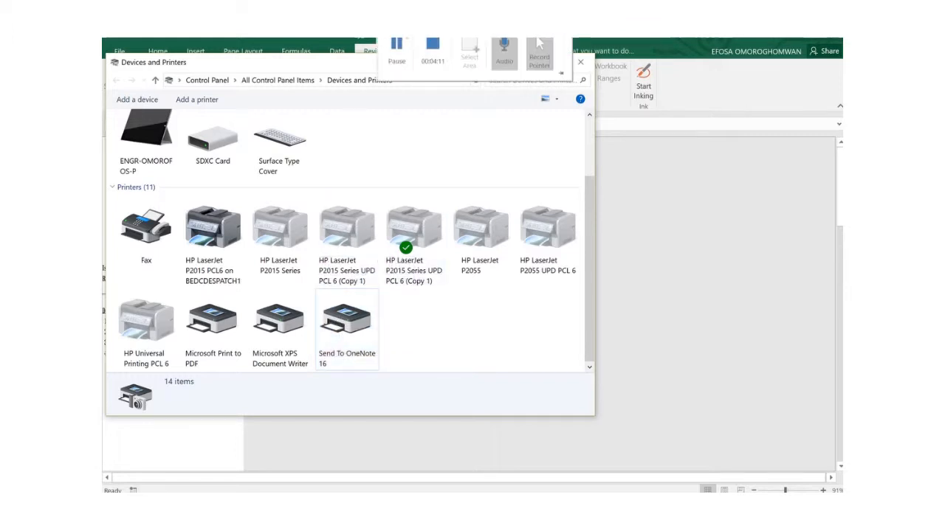
{"action": "left_click", "coordinate": [580, 62]}
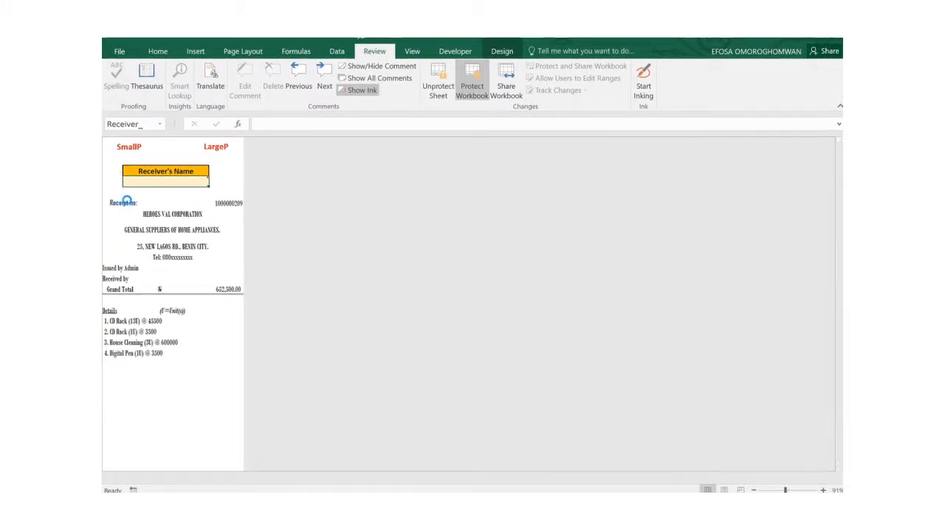
{"action": "mouse_move", "coordinate": [396, 48]}
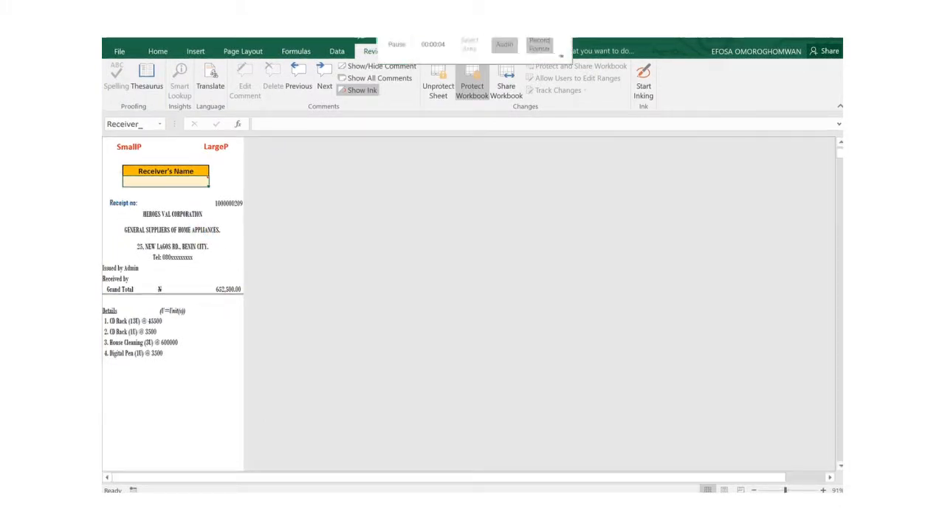
{"action": "left_click", "coordinate": [396, 52]}
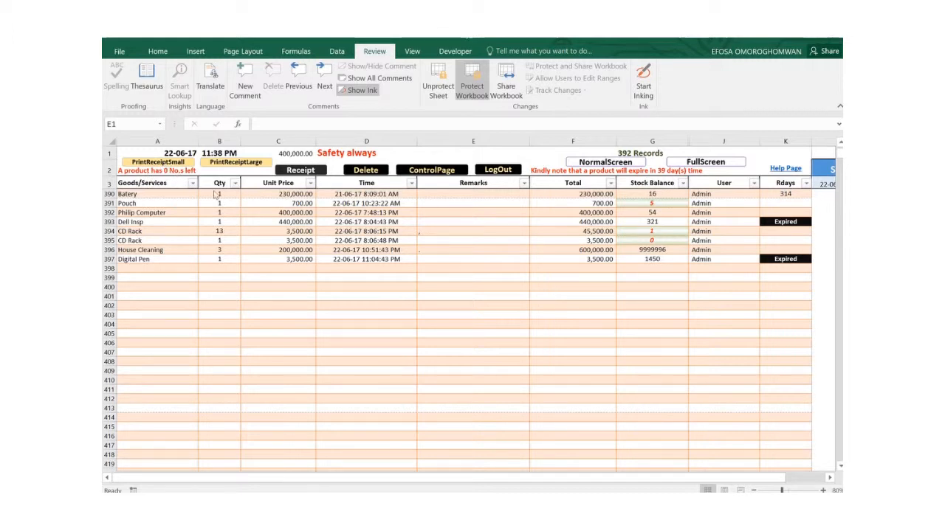
Select the four transactions in rows 394 to 397, from CD Rack to Digital Pen, and clear the selection
{"action": "left_click", "coordinate": [140, 231]}
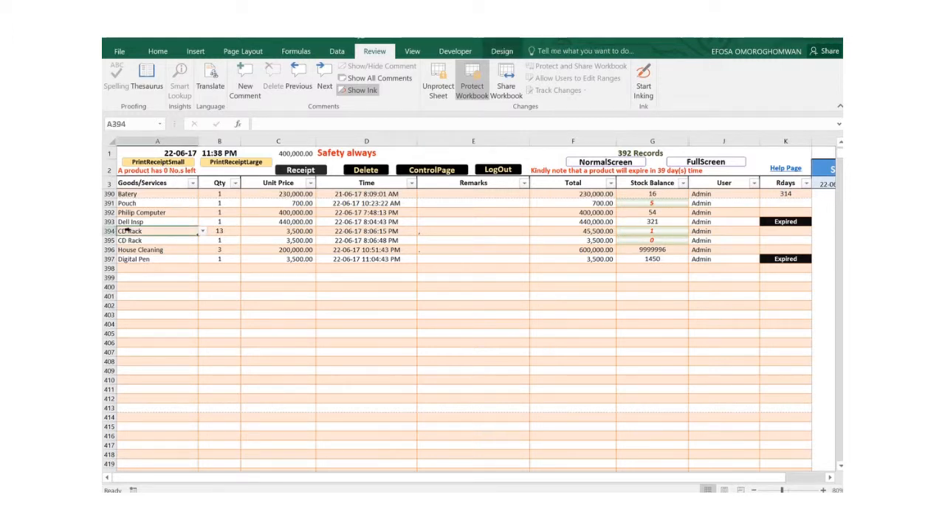
{"action": "left_click_drag", "start_coordinate": [124, 231], "coordinate": [126, 239]}
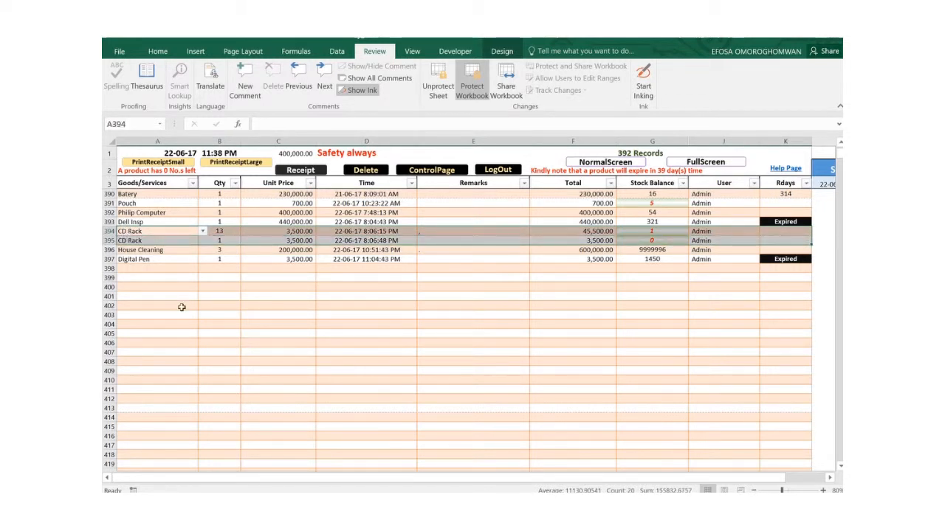
{"action": "key", "text": "shift+Down"}
{"action": "key", "text": "shift+Down"}
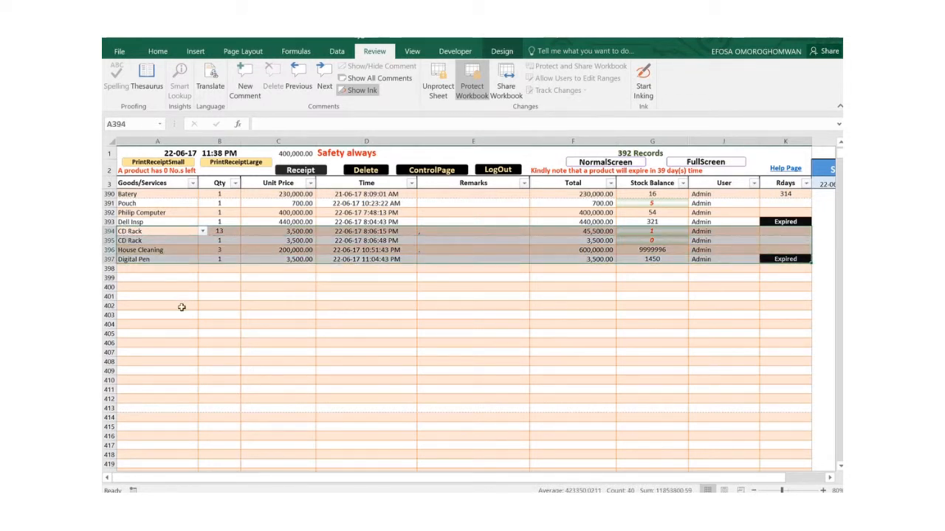
{"action": "left_click", "coordinate": [293, 339]}
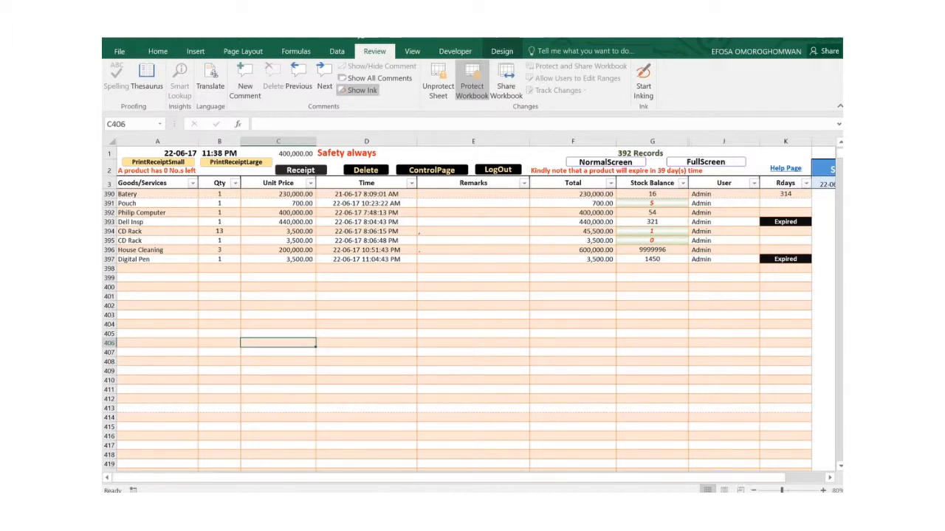
Open a new File Explorer window alongside the transactions workbook
{"action": "left_click", "coordinate": [678, 506]}
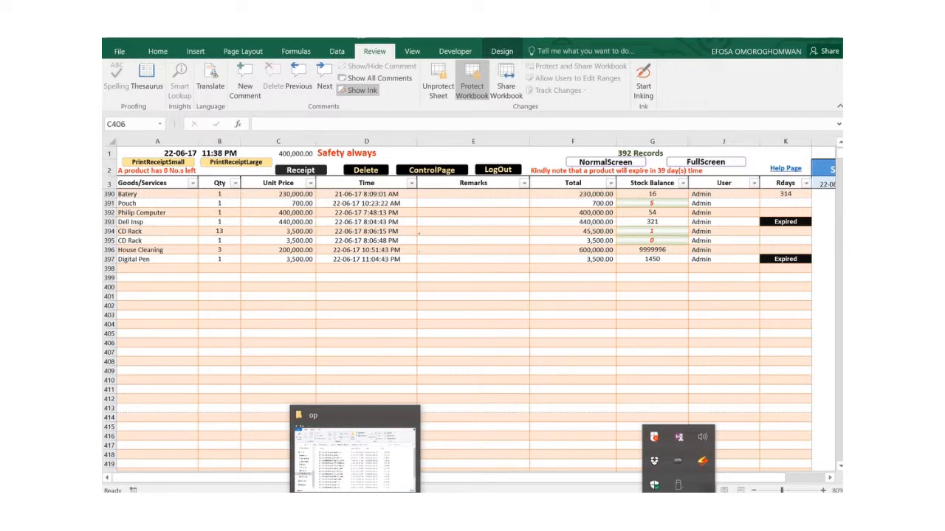
{"action": "right_click", "coordinate": [355, 506]}
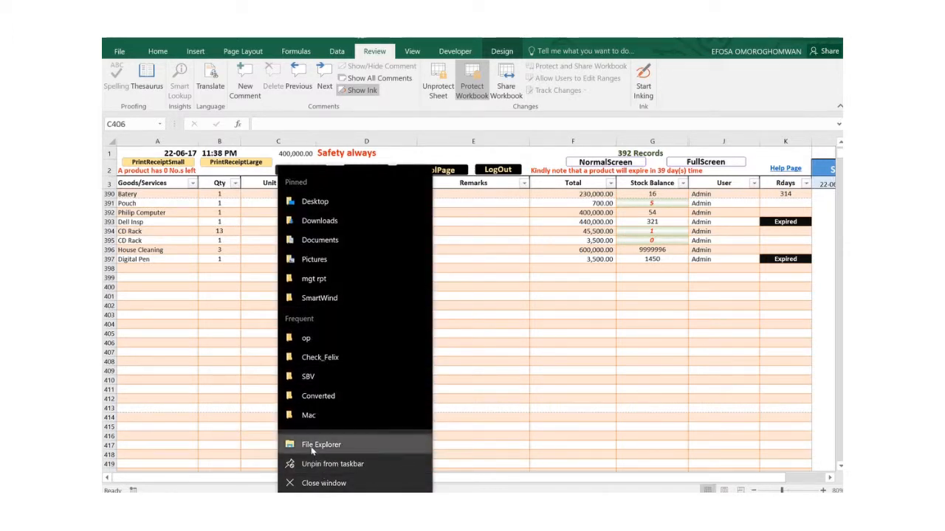
{"action": "left_click", "coordinate": [320, 444]}
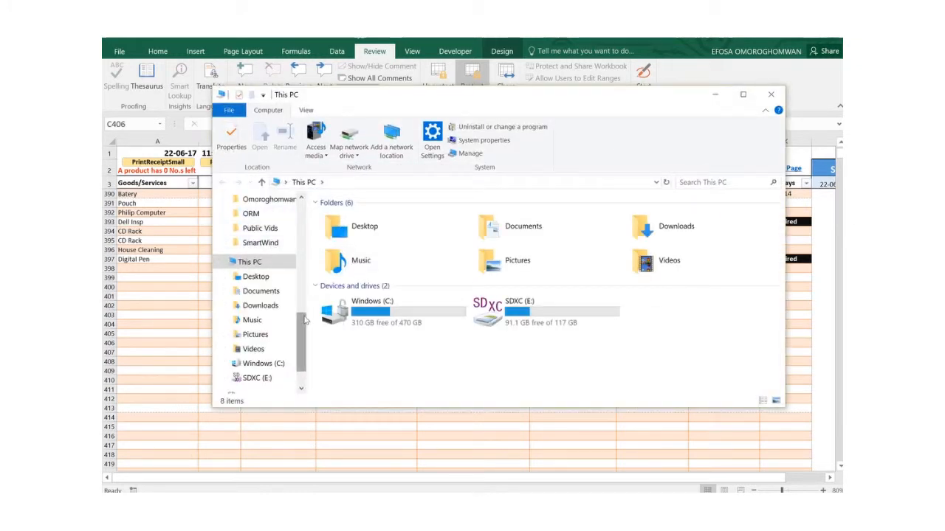
Find the Dropbox folder in File Explorer and open its SBV subfolder to show the stored workbook files
{"action": "left_click_drag", "start_coordinate": [305, 319], "coordinate": [304, 250]}
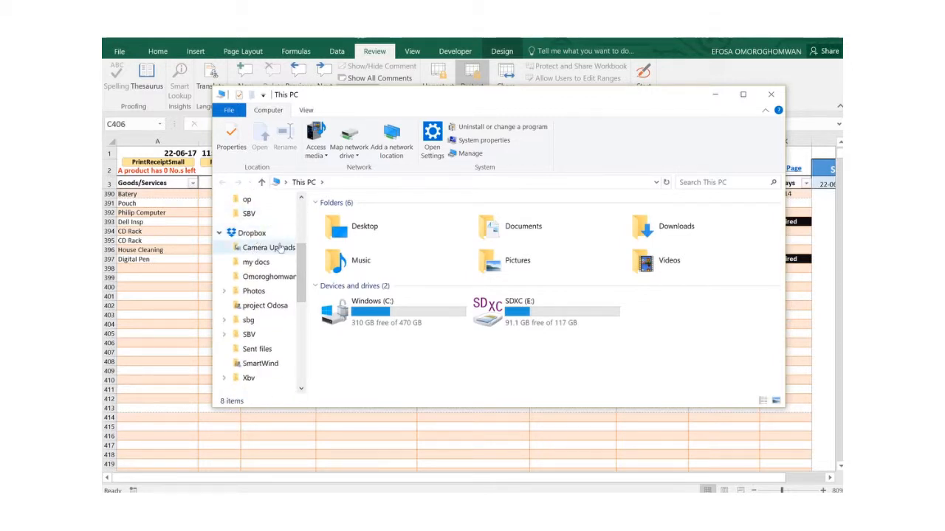
{"action": "scroll", "coordinate": [291, 273], "scroll_direction": "down", "scroll_amount": 4}
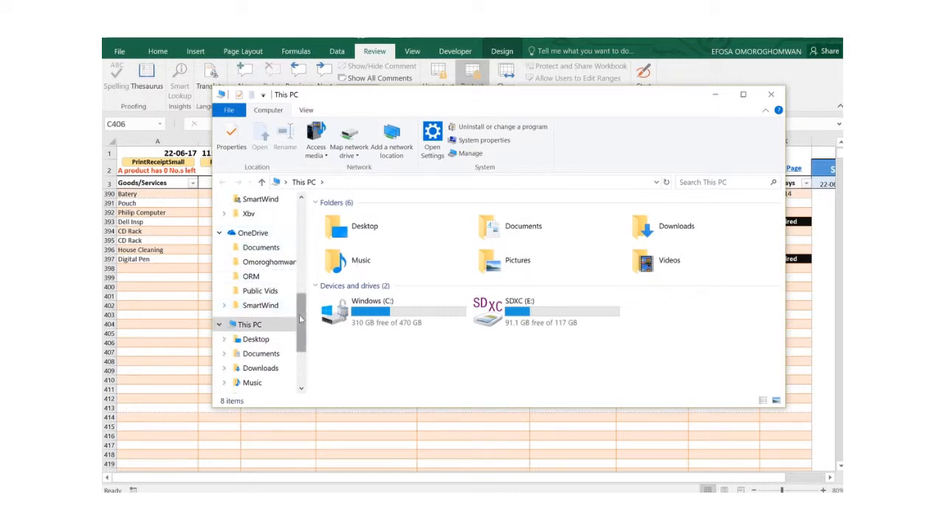
{"action": "left_click_drag", "start_coordinate": [300, 319], "coordinate": [292, 255]}
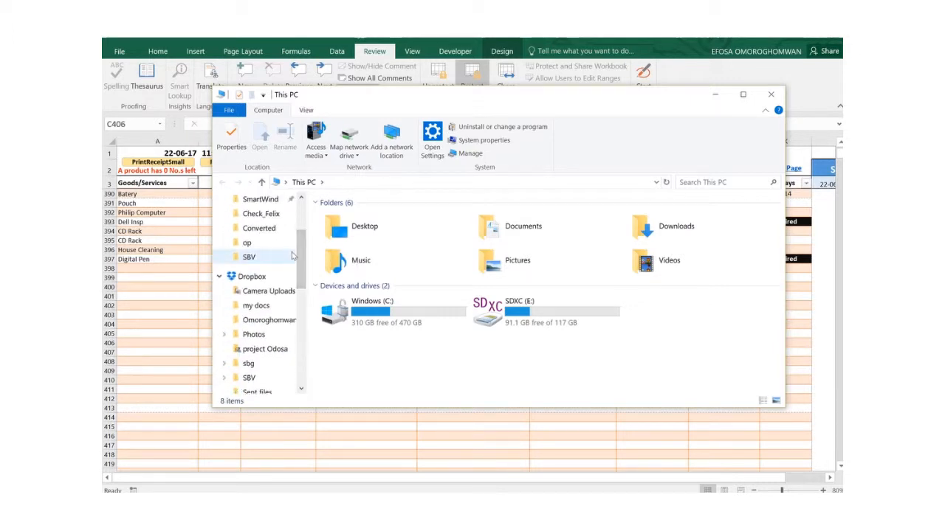
{"action": "left_click", "coordinate": [249, 378]}
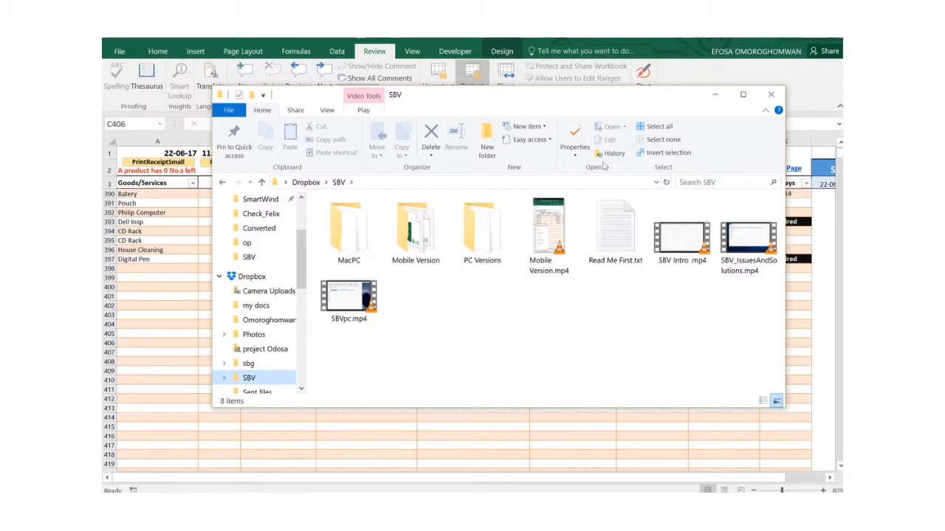
{"action": "mouse_move", "coordinate": [510, 39]}
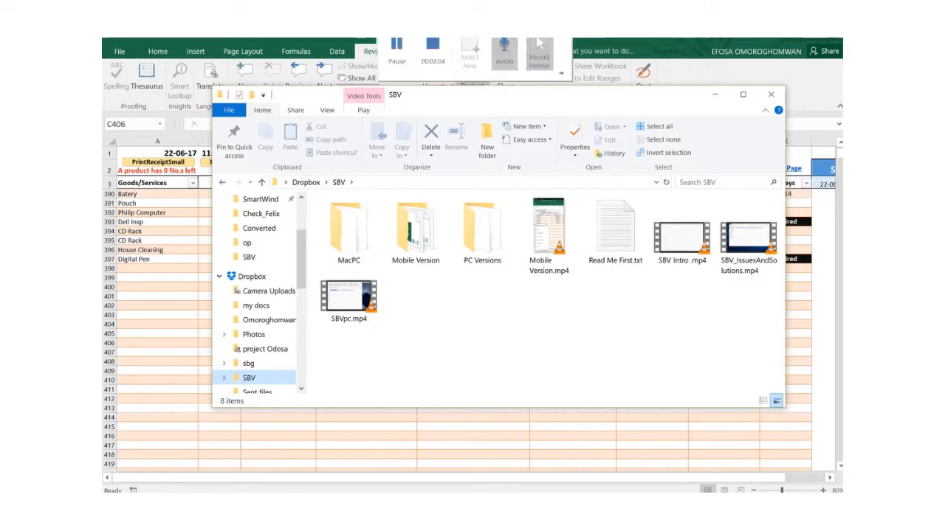
{"action": "left_click", "coordinate": [390, 59]}
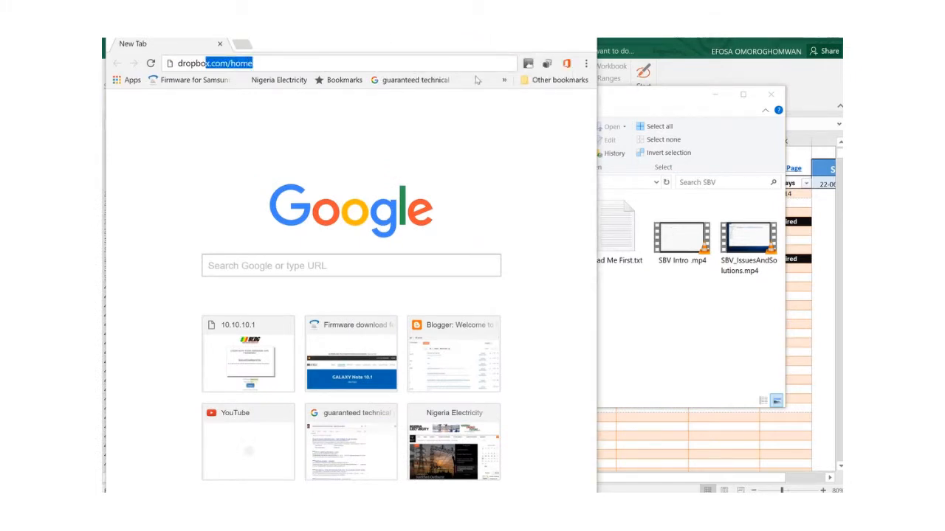
Go to dropbox.com/home in the browser and open the PC Versions folder inside SBV in a maximized window
{"action": "key", "text": "Right"}
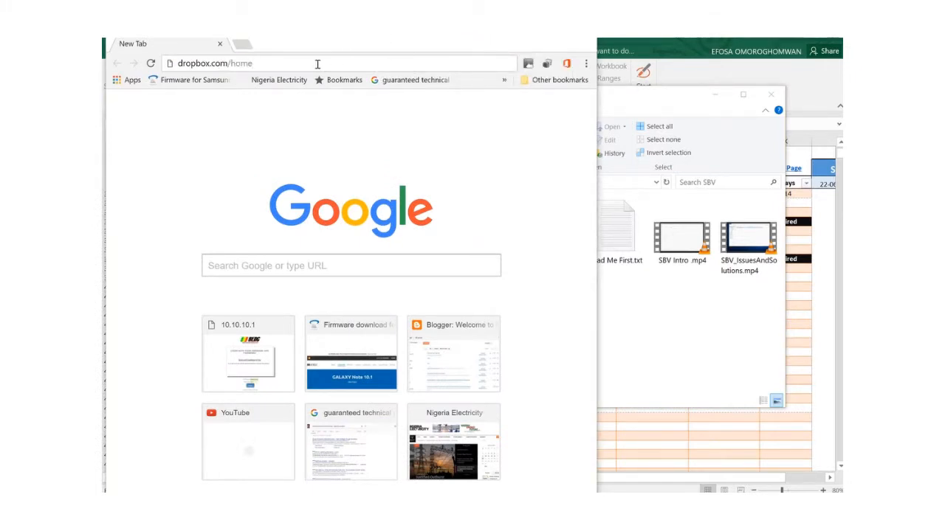
{"action": "key", "text": "Return"}
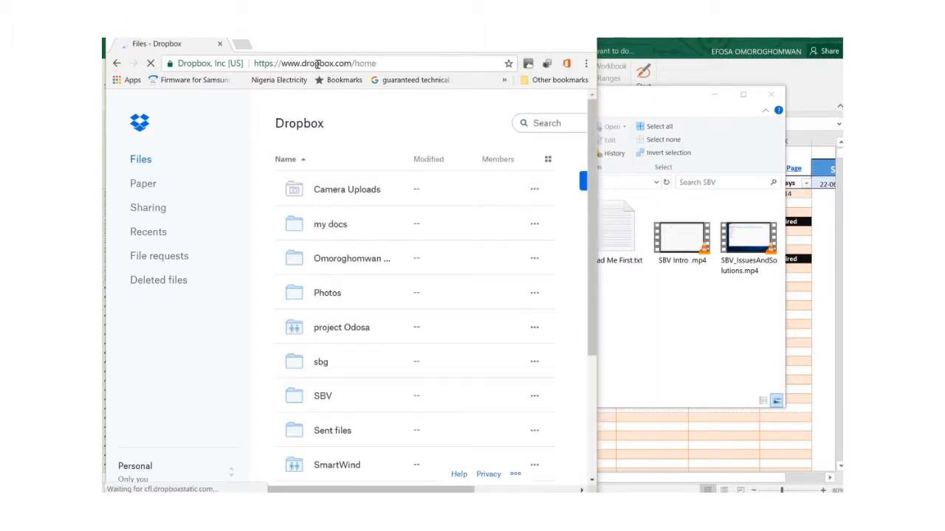
{"action": "left_click", "coordinate": [338, 403]}
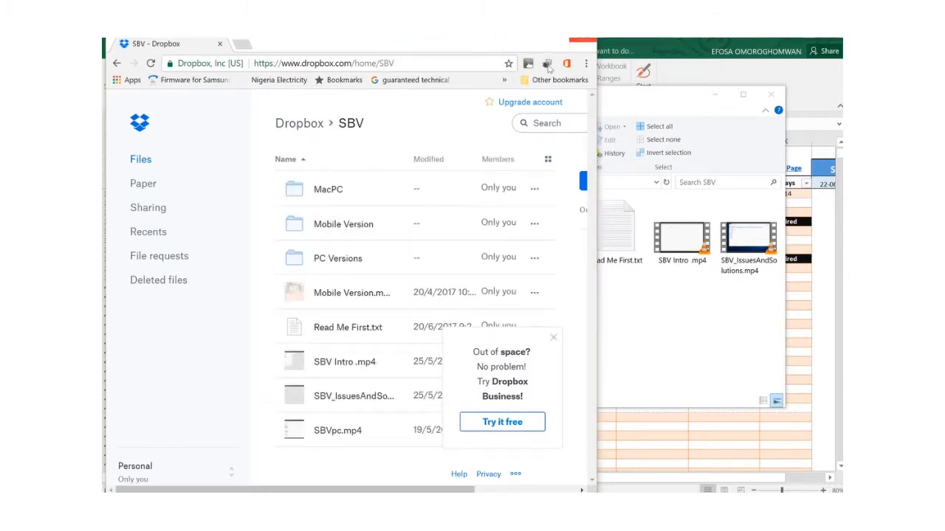
{"action": "double_click", "coordinate": [557, 43]}
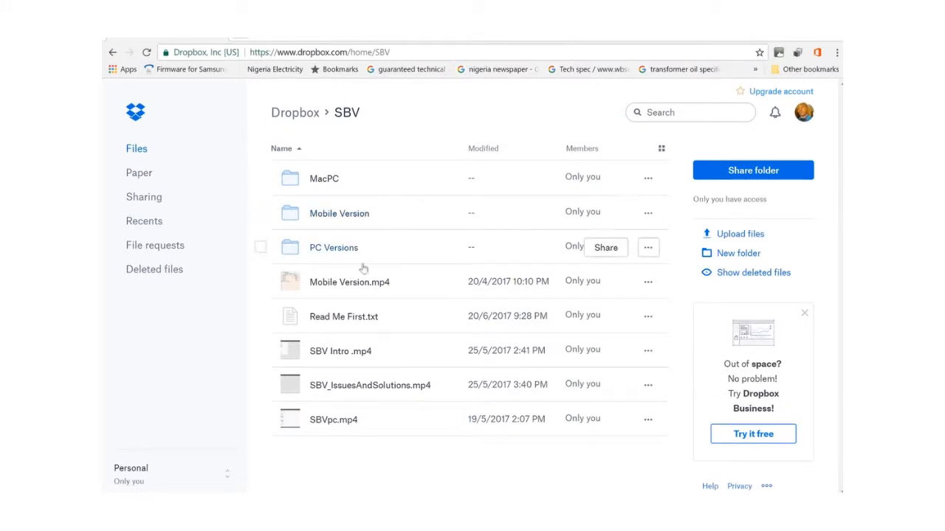
{"action": "left_click", "coordinate": [317, 253]}
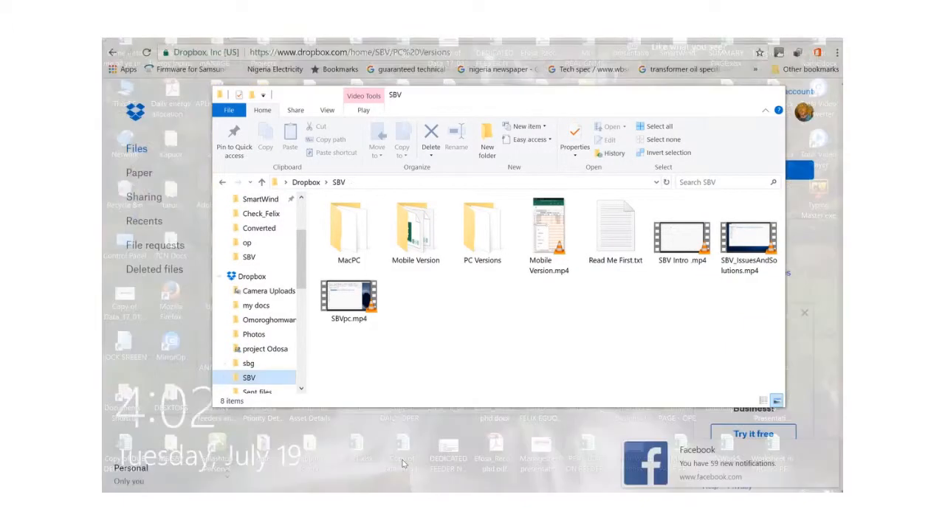
Move the local SBV folder window aside to view the PC Versions web listing, and return to the online SBV folder
{"action": "left_click", "coordinate": [402, 463]}
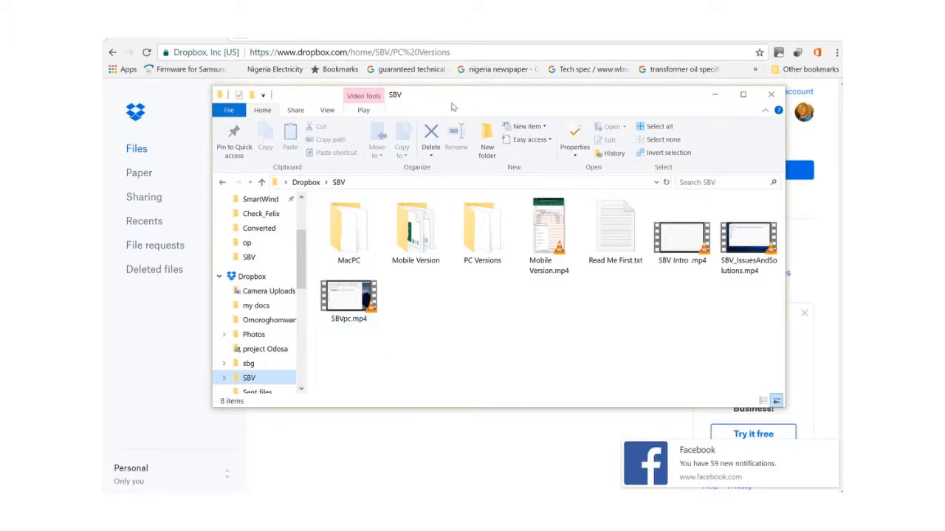
{"action": "left_click_drag", "start_coordinate": [453, 107], "coordinate": [587, 241]}
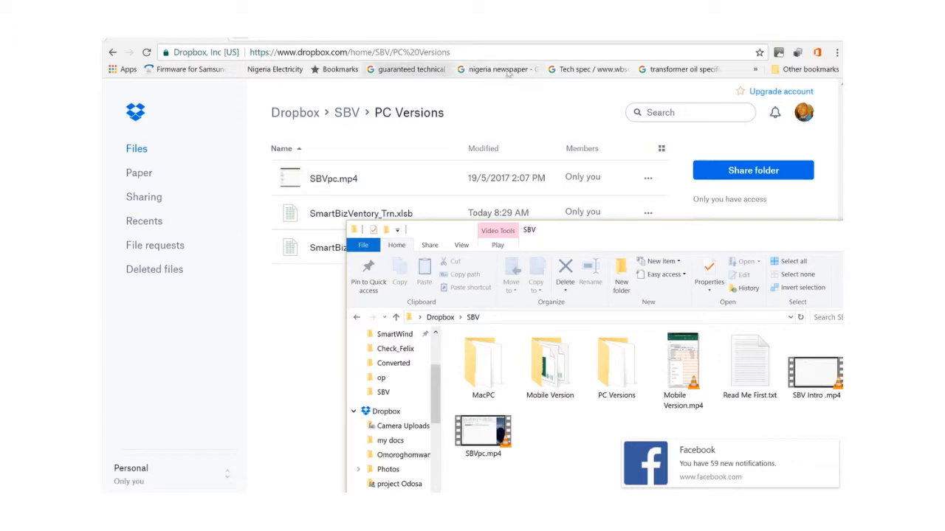
{"action": "left_click", "coordinate": [111, 53]}
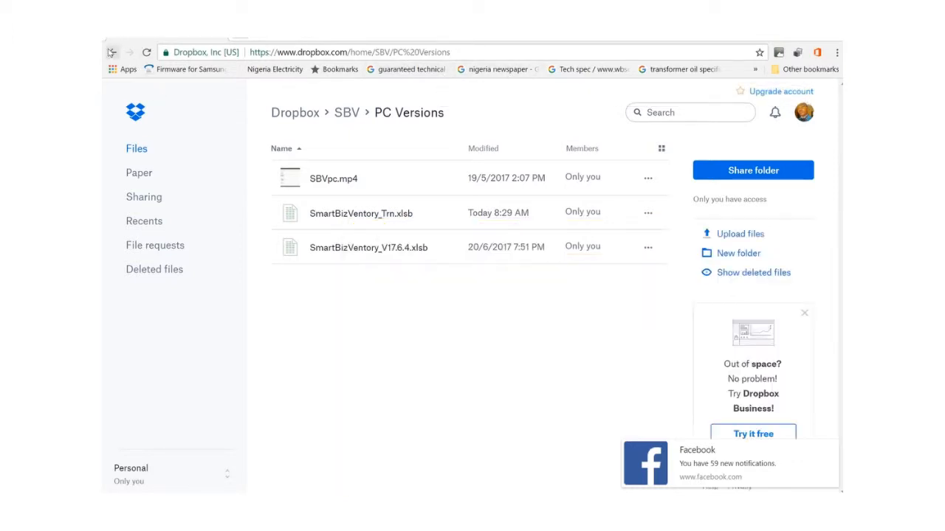
{"action": "left_click", "coordinate": [111, 52]}
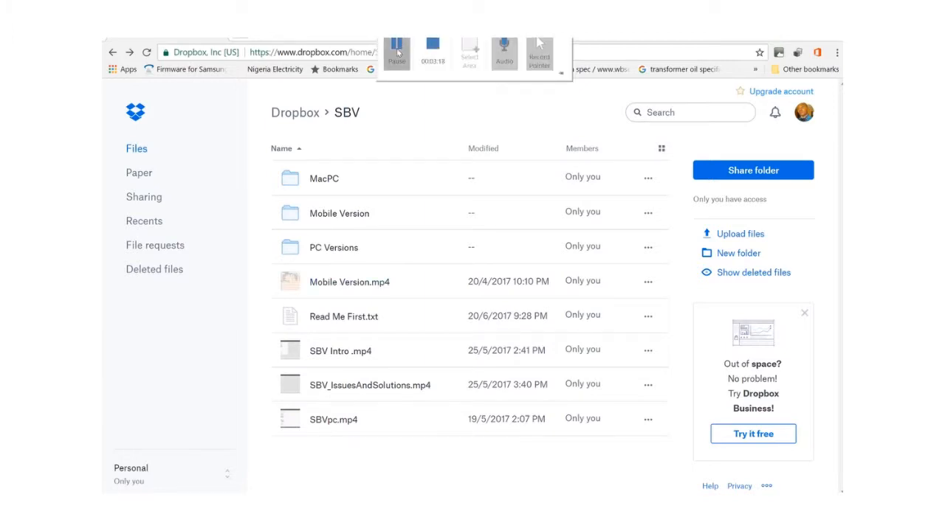
{"action": "left_click", "coordinate": [397, 50]}
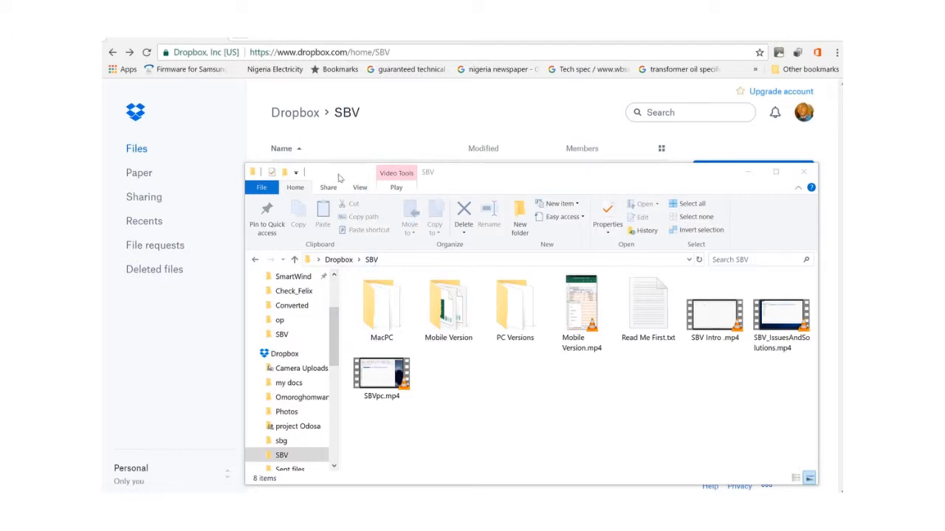
Reposition the local SBV folder window to compare its folders with those on the Dropbox web page
{"action": "left_click_drag", "start_coordinate": [339, 178], "coordinate": [296, 288]}
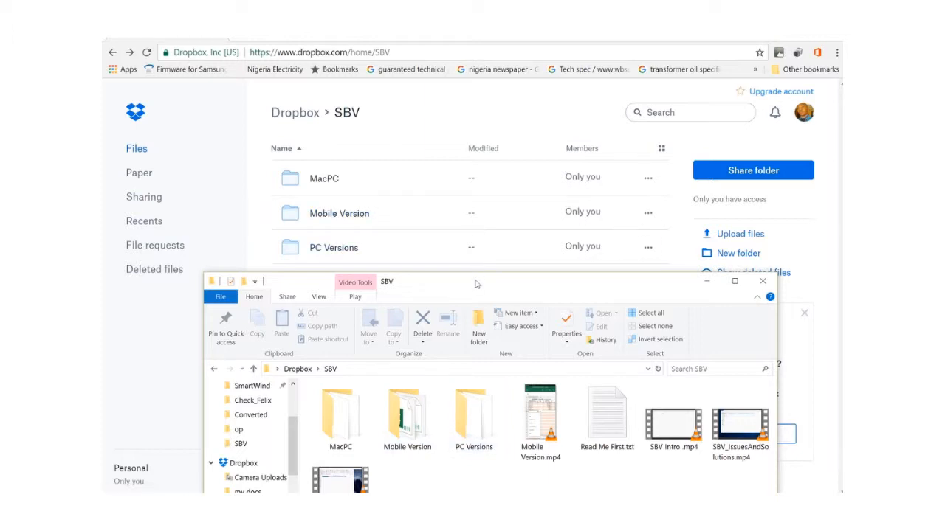
{"action": "left_click_drag", "start_coordinate": [477, 284], "coordinate": [445, 140]}
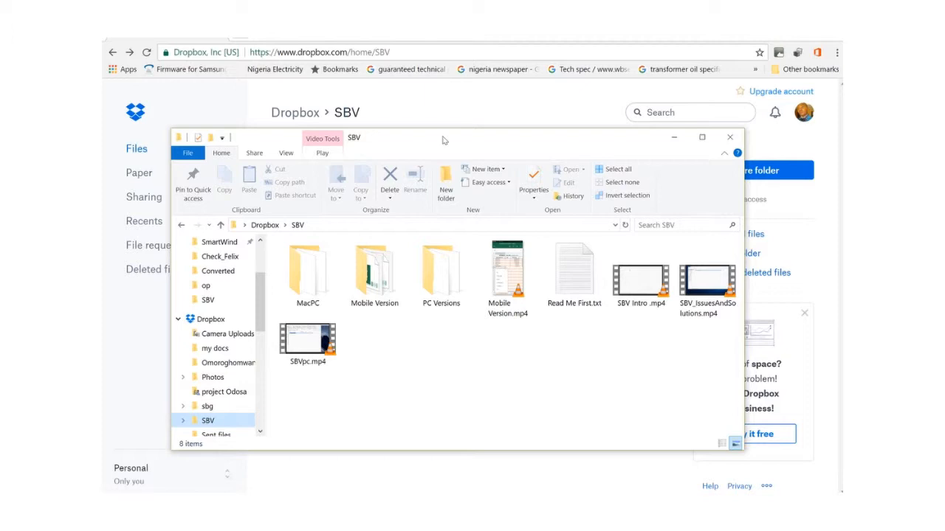
{"action": "mouse_move", "coordinate": [432, 41]}
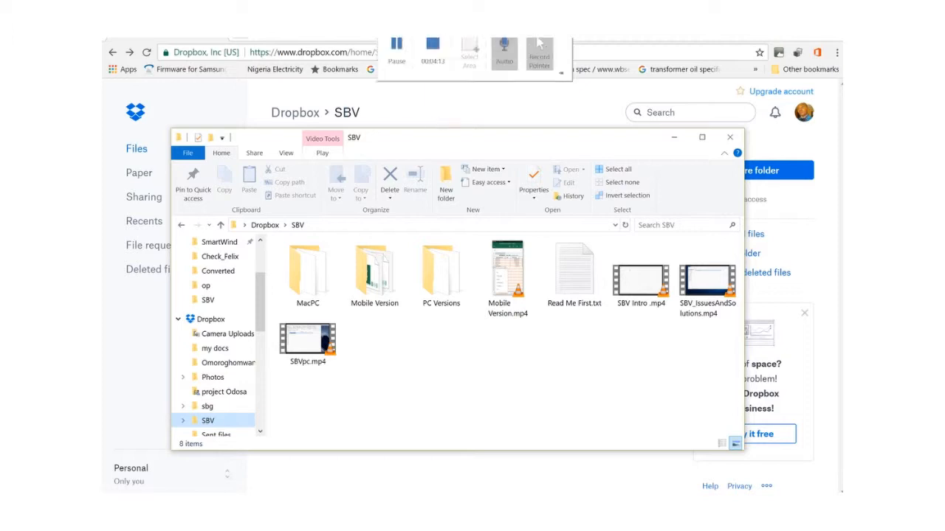
{"action": "left_click", "coordinate": [397, 53]}
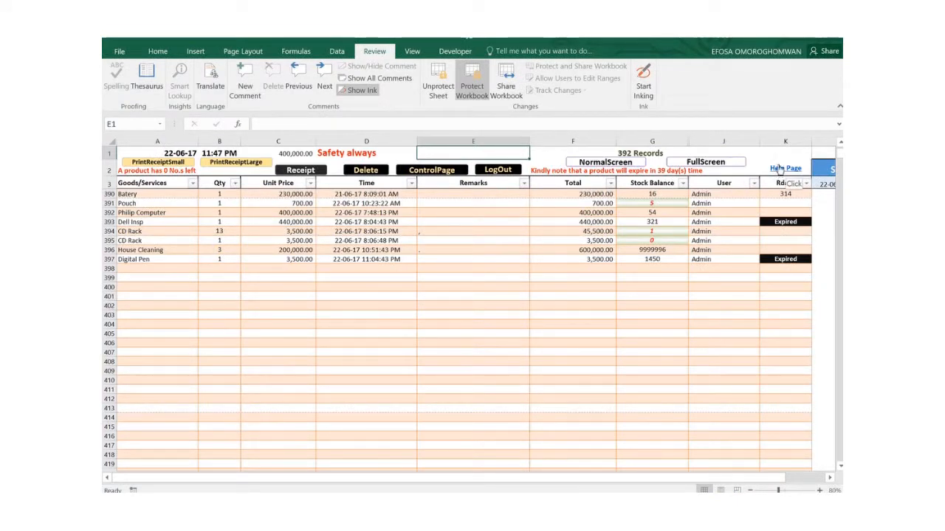
Read the notes on the workbook's Help Page and return to the Transactions Page in full-screen view
{"action": "left_click", "coordinate": [780, 169]}
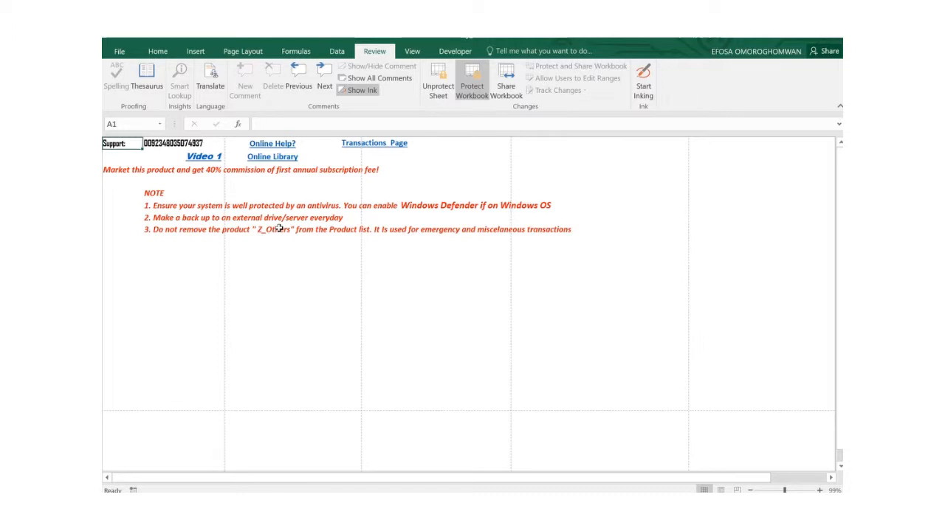
{"action": "mouse_move", "coordinate": [397, 45]}
{"action": "left_click", "coordinate": [374, 146]}
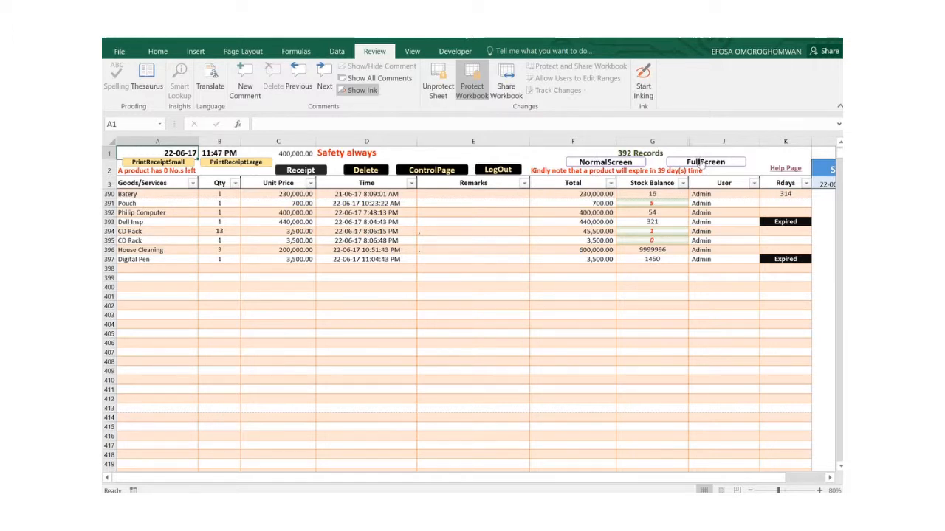
{"action": "left_click", "coordinate": [697, 162]}
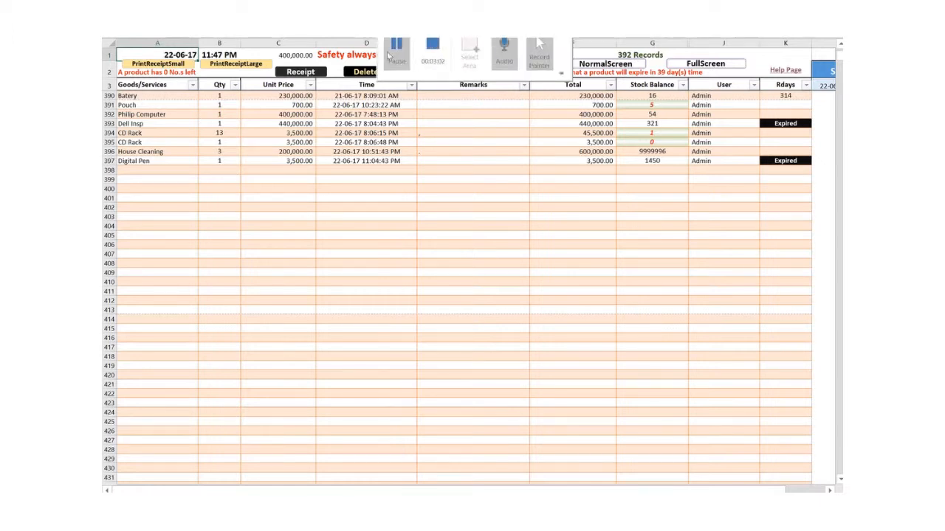
{"action": "left_click", "coordinate": [391, 53]}
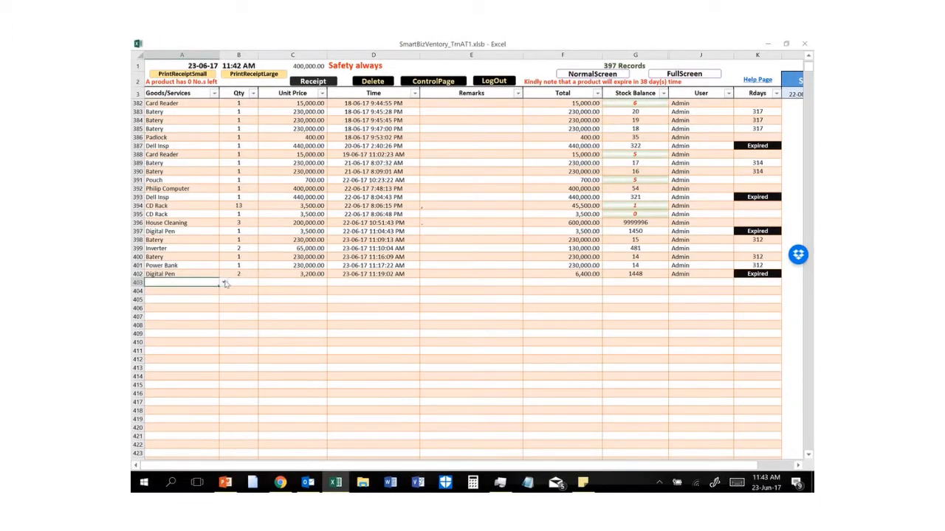
Record a sale of Surface pro with quantity 1 in row 403 and check the session columns from StartTime to AutoSaveInterval
{"action": "left_click", "coordinate": [224, 283]}
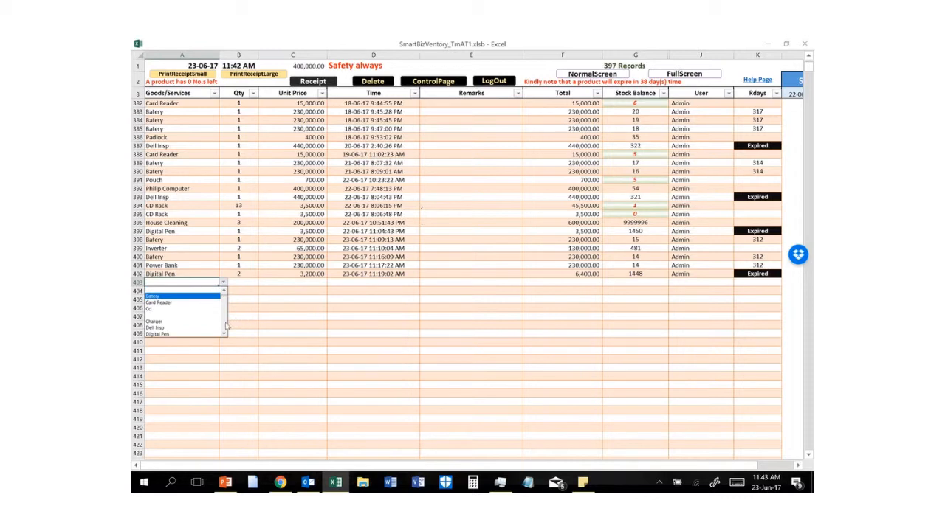
{"action": "left_click", "coordinate": [225, 326]}
{"action": "left_click", "coordinate": [225, 325]}
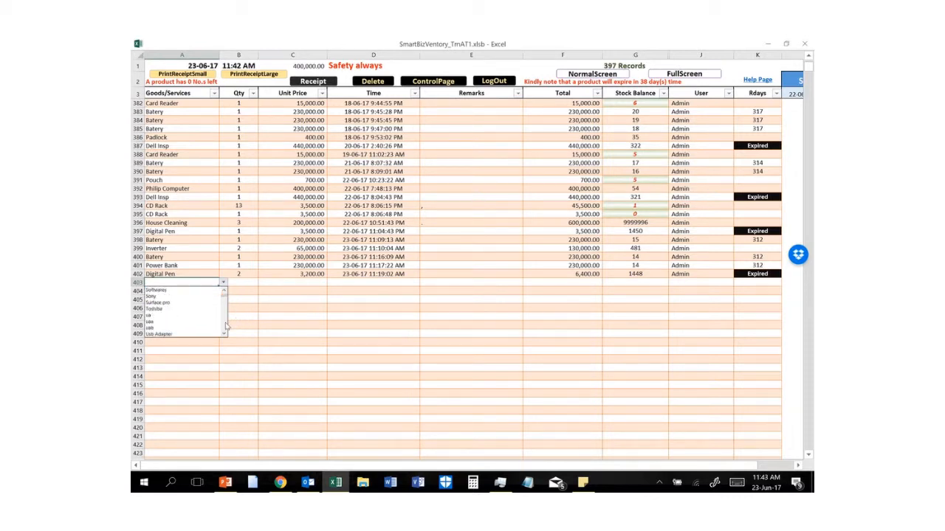
{"action": "left_click", "coordinate": [168, 303]}
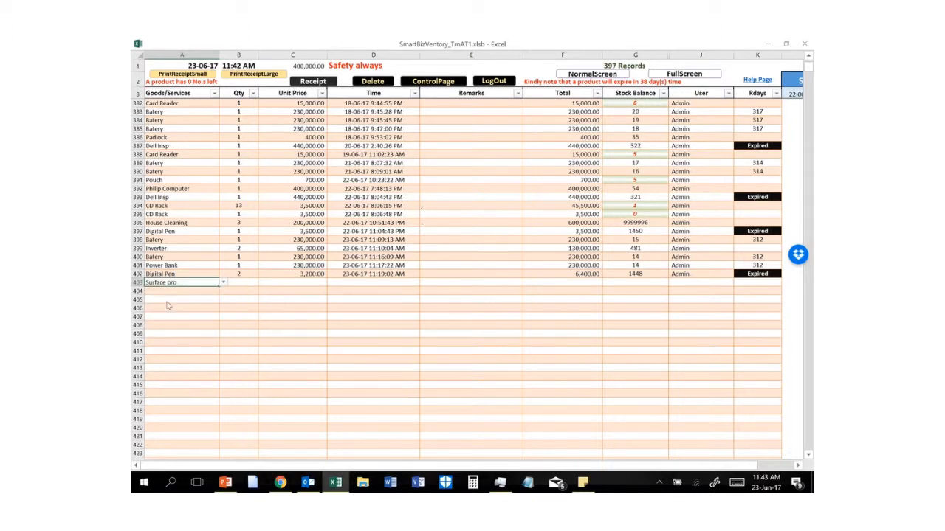
{"action": "left_click", "coordinate": [244, 283]}
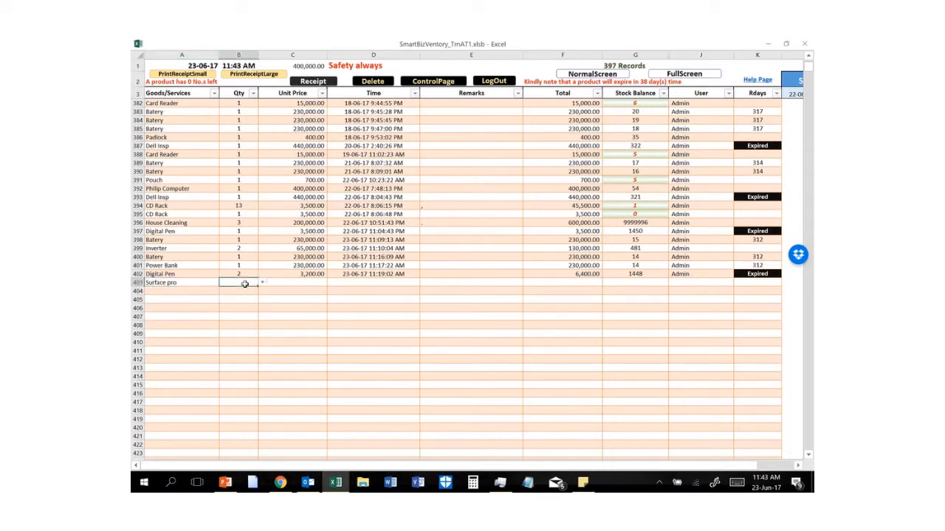
{"action": "left_click", "coordinate": [262, 284]}
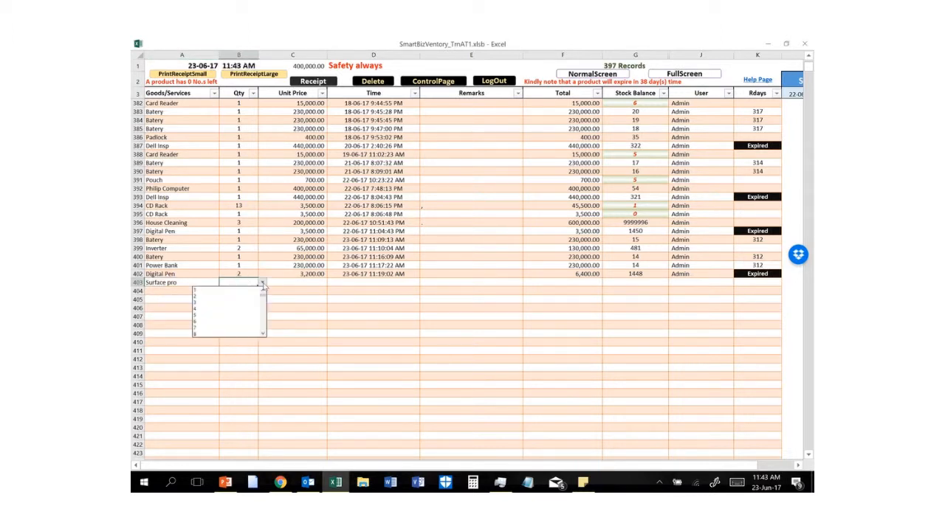
{"action": "left_click", "coordinate": [236, 290]}
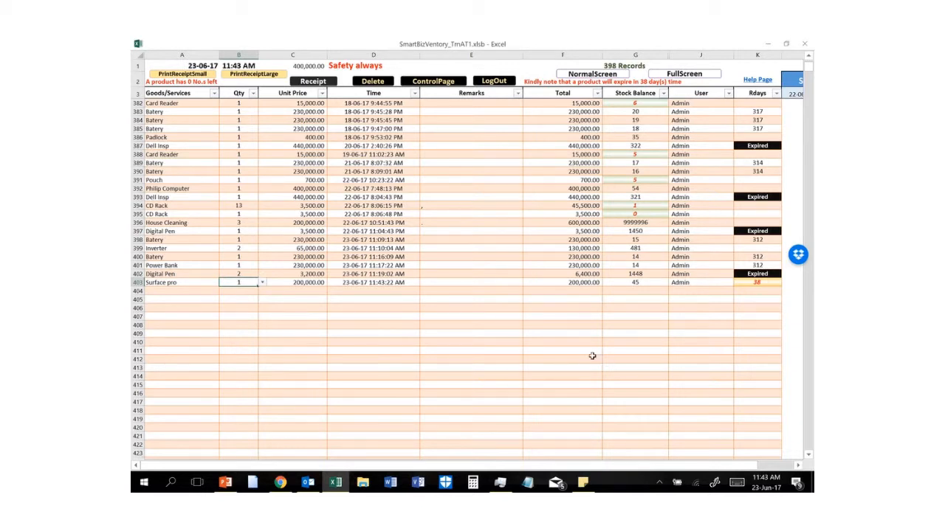
{"action": "left_click_drag", "start_coordinate": [620, 467], "coordinate": [662, 465]}
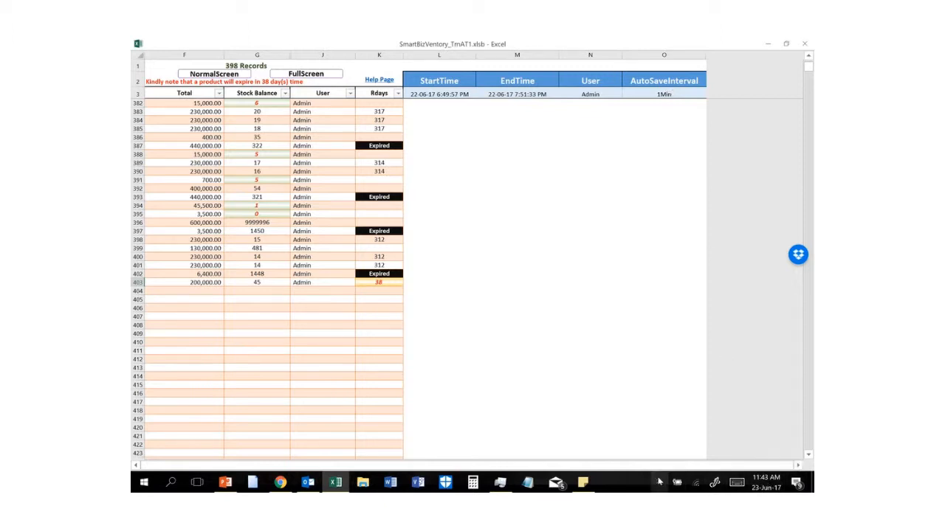
{"action": "left_click_drag", "start_coordinate": [650, 467], "coordinate": [555, 468]}
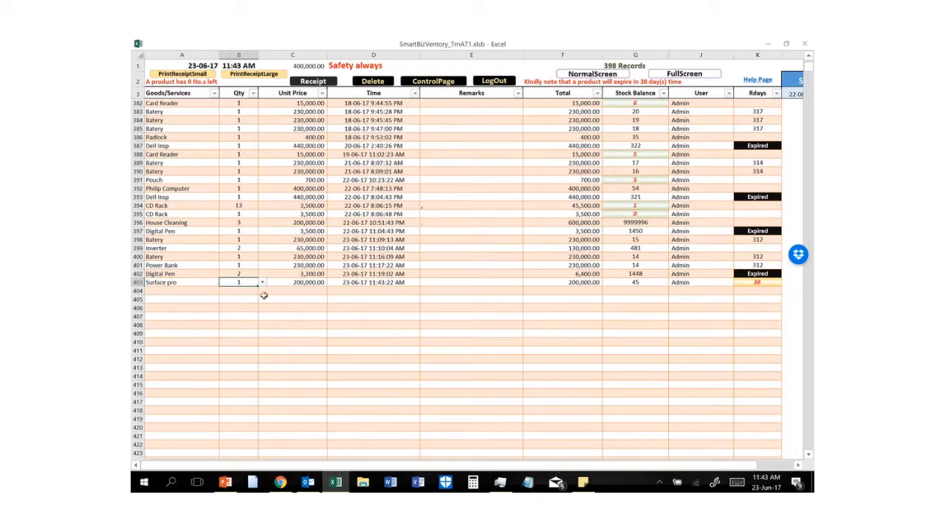
Record a sale of Charger with quantity 1 in row 404 of the transactions table
{"action": "left_click", "coordinate": [193, 291]}
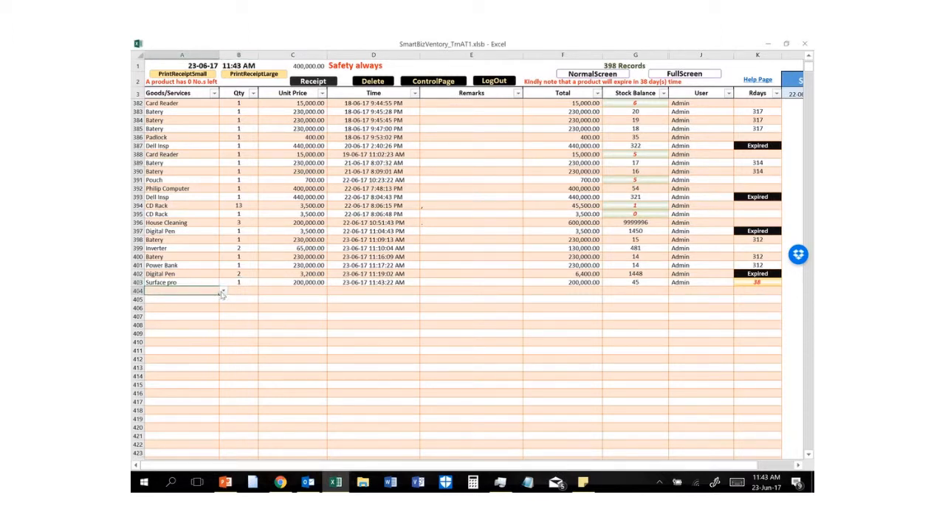
{"action": "left_click", "coordinate": [223, 293]}
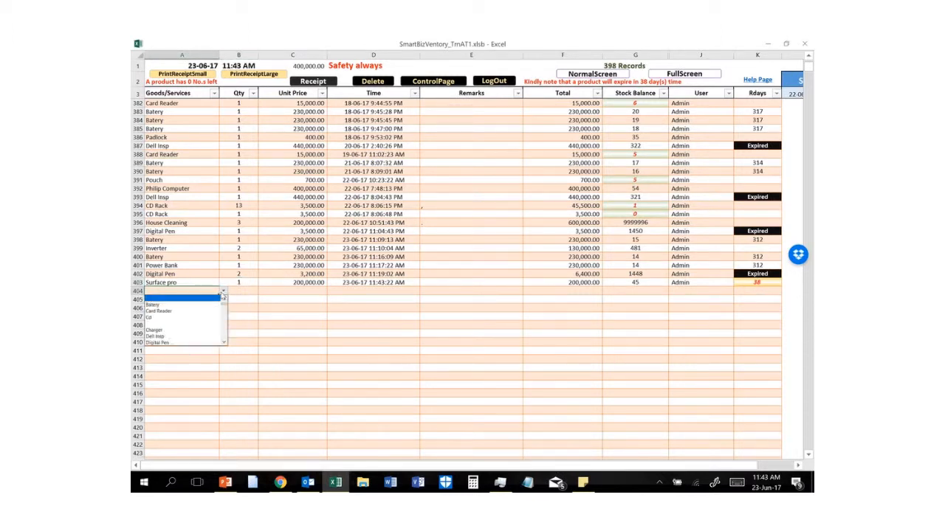
{"action": "left_click", "coordinate": [177, 332]}
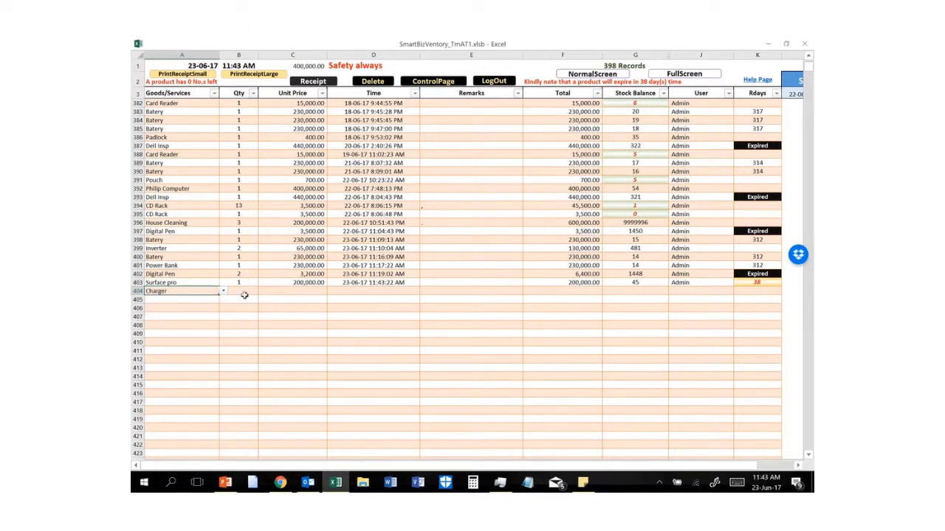
{"action": "left_click", "coordinate": [242, 293]}
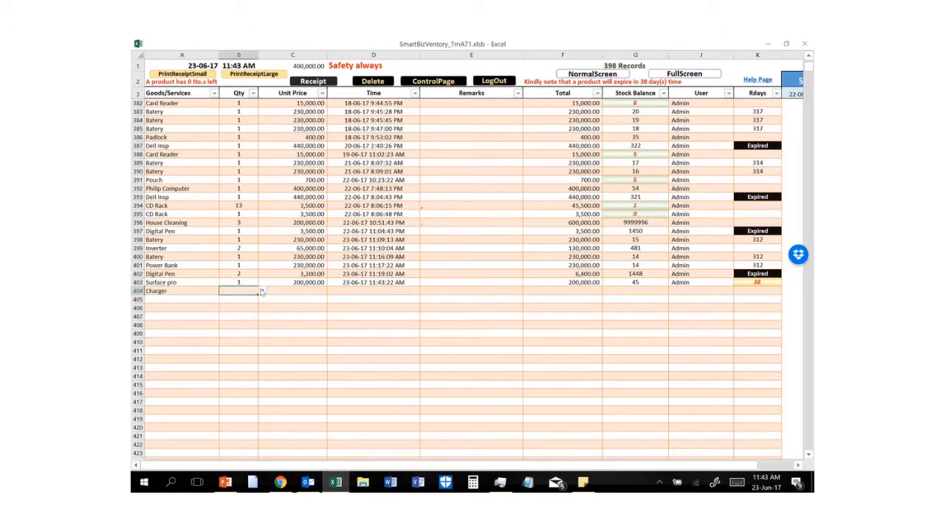
{"action": "left_click", "coordinate": [260, 291]}
{"action": "left_click", "coordinate": [260, 301]}
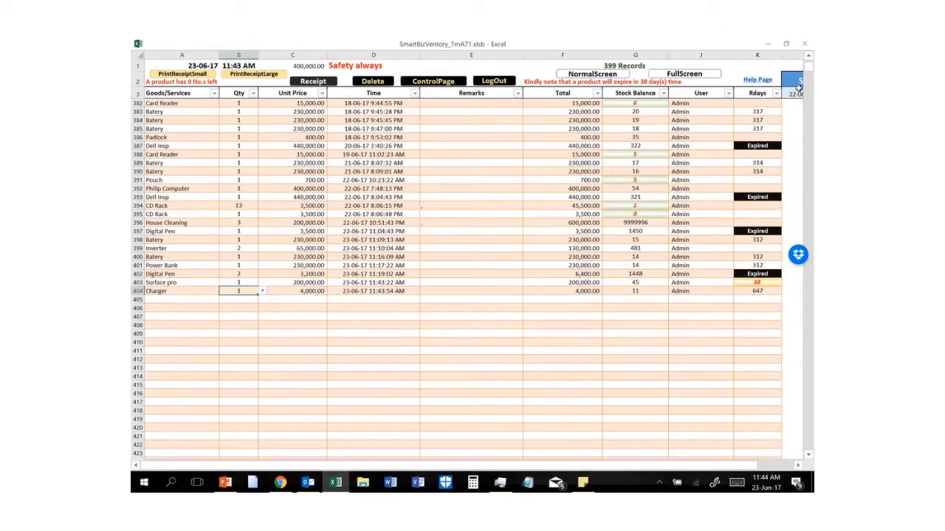
Examine how far the transactions table extends, down to about row 100058, and return to the latest sales records
{"action": "left_click_drag", "start_coordinate": [809, 70], "coordinate": [808, 457]}
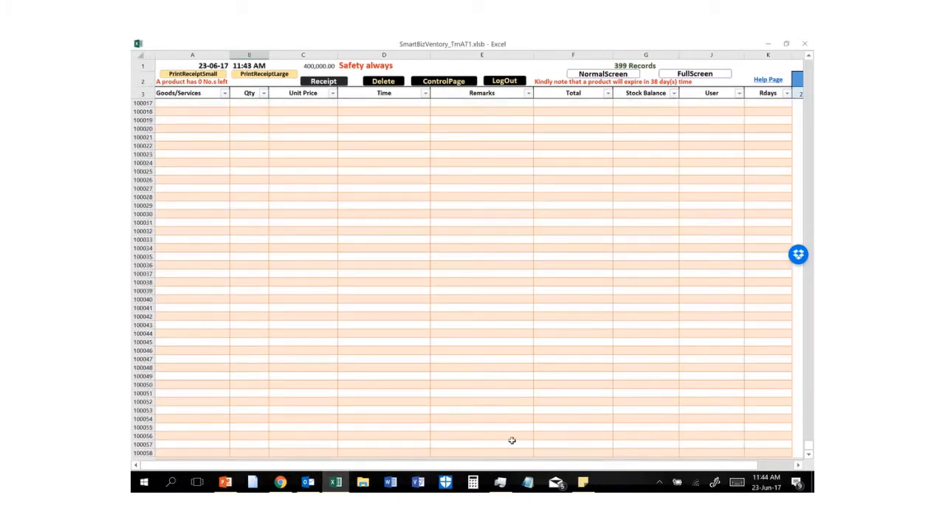
{"action": "left_click", "coordinate": [140, 452]}
{"action": "left_click_drag", "start_coordinate": [807, 449], "coordinate": [803, 72]}
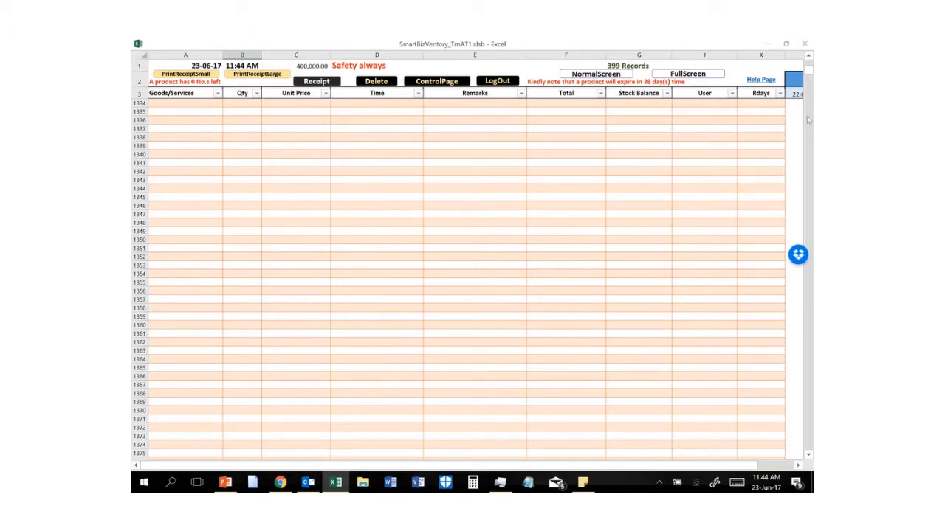
{"action": "scroll", "coordinate": [807, 66], "scroll_direction": "up", "scroll_amount": 7}
{"action": "left_click_drag", "start_coordinate": [807, 67], "coordinate": [808, 66]}
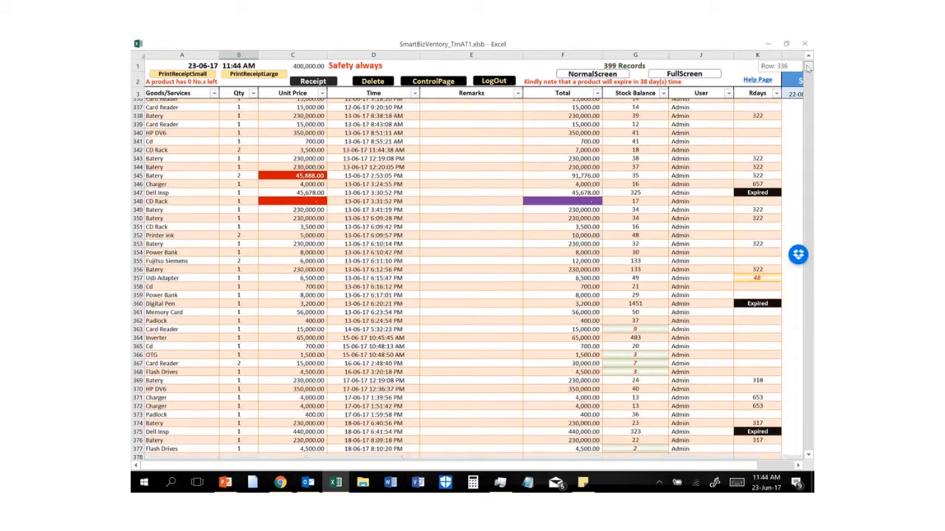
{"action": "scroll", "coordinate": [809, 66], "scroll_direction": "up", "scroll_amount": 2}
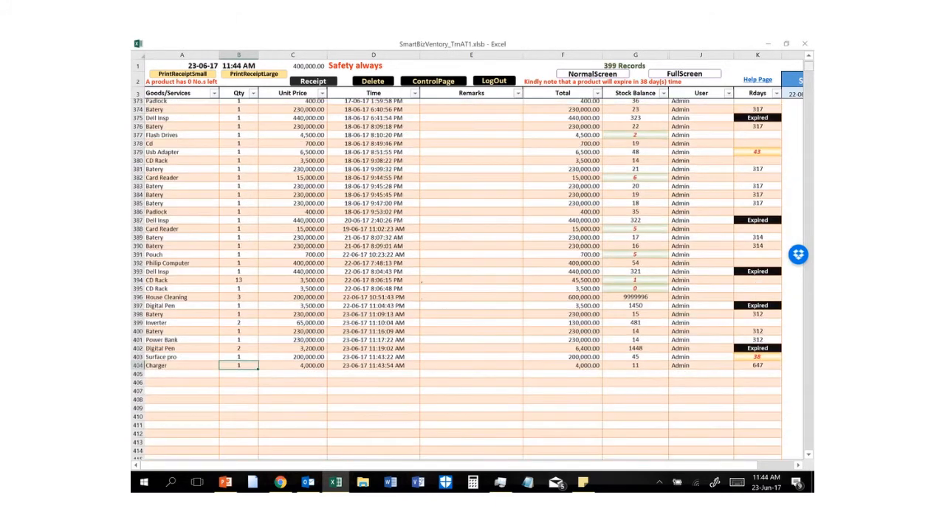
{"action": "left_click", "coordinate": [476, 260]}
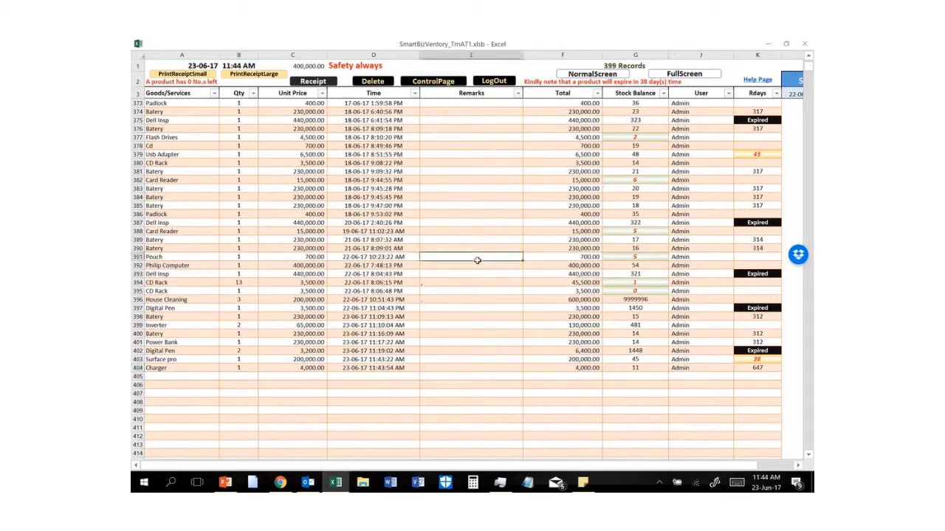
Record a sale of Philip Computer with quantity 2 in row 405 of the transactions table
{"action": "left_click", "coordinate": [171, 377]}
{"action": "left_click", "coordinate": [222, 377]}
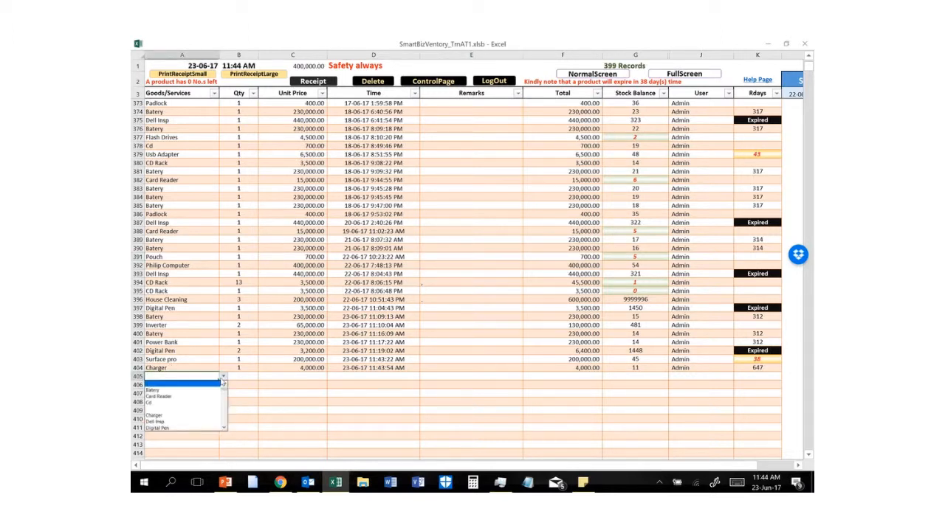
{"action": "scroll", "coordinate": [224, 426], "scroll_direction": "down", "scroll_amount": 3}
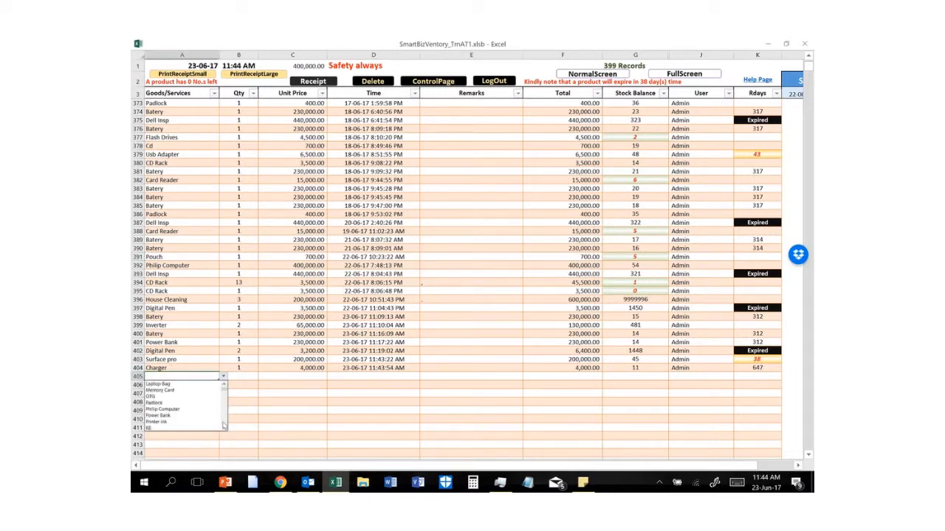
{"action": "left_click", "coordinate": [177, 410]}
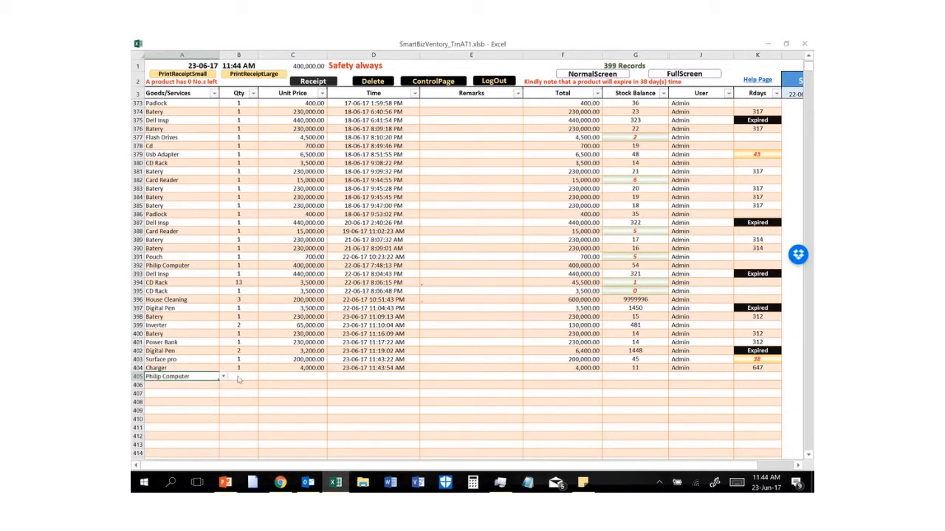
{"action": "left_click", "coordinate": [237, 376]}
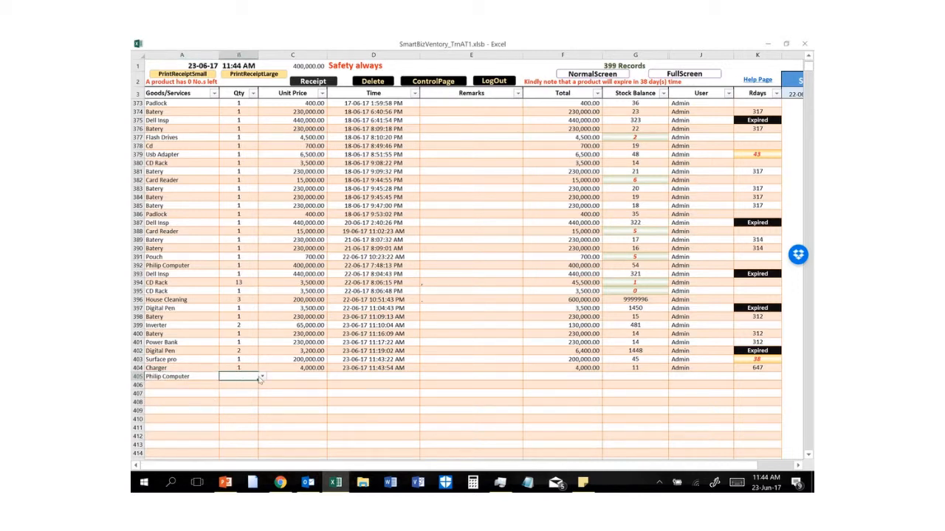
{"action": "left_click", "coordinate": [261, 377]}
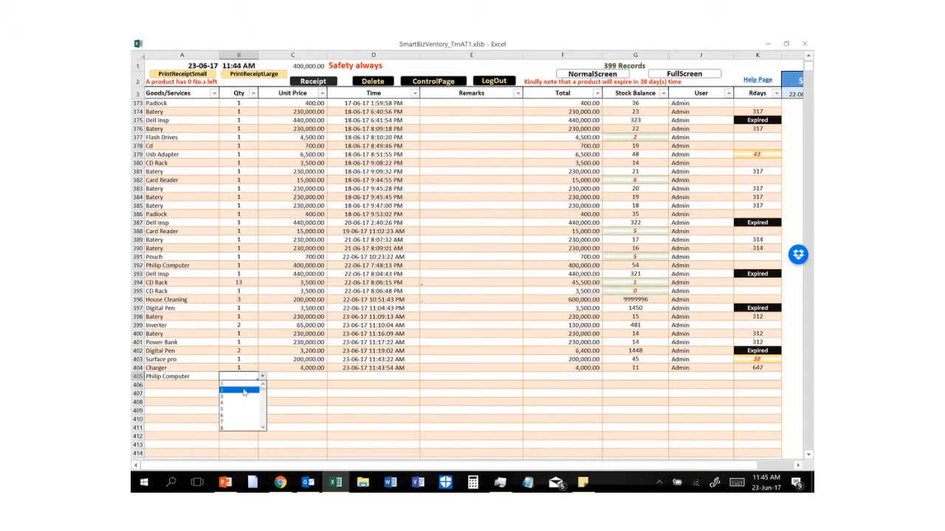
{"action": "left_click", "coordinate": [244, 391]}
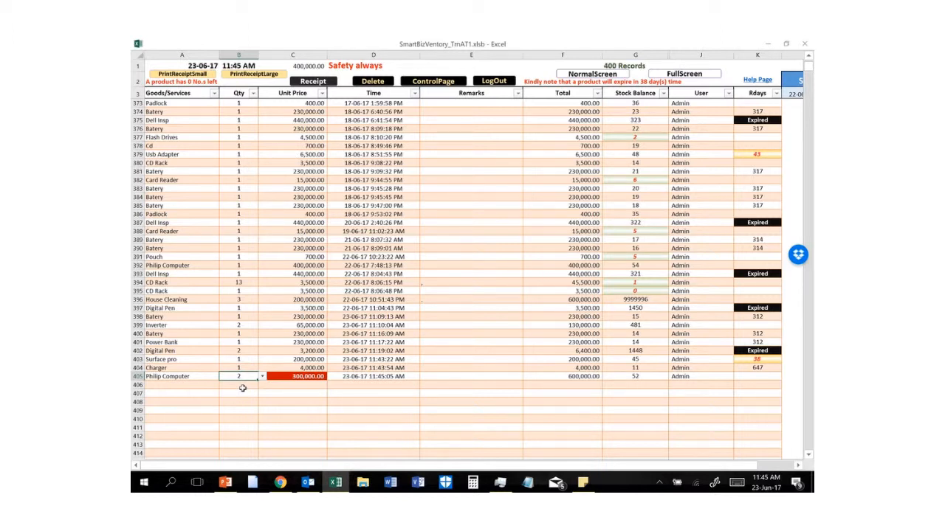
{"action": "left_click", "coordinate": [310, 256]}
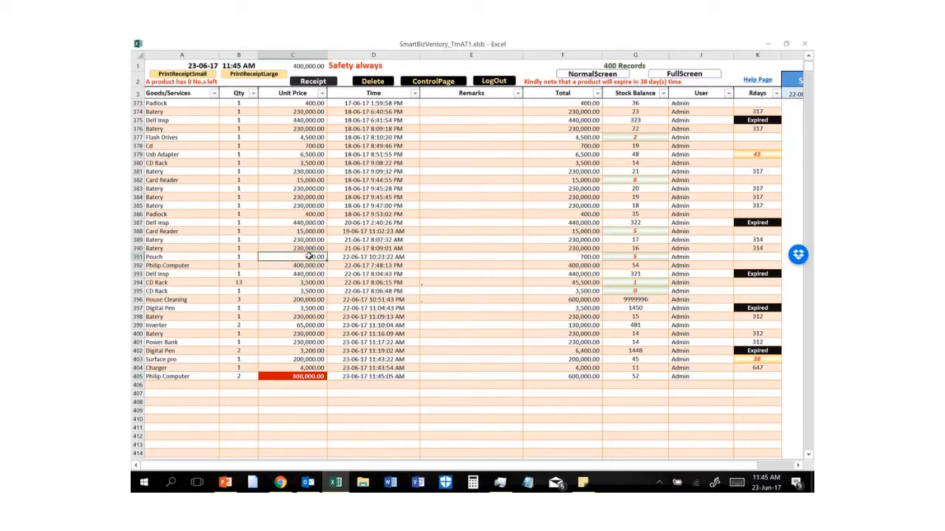
{"action": "key", "text": "ctrl+a"}
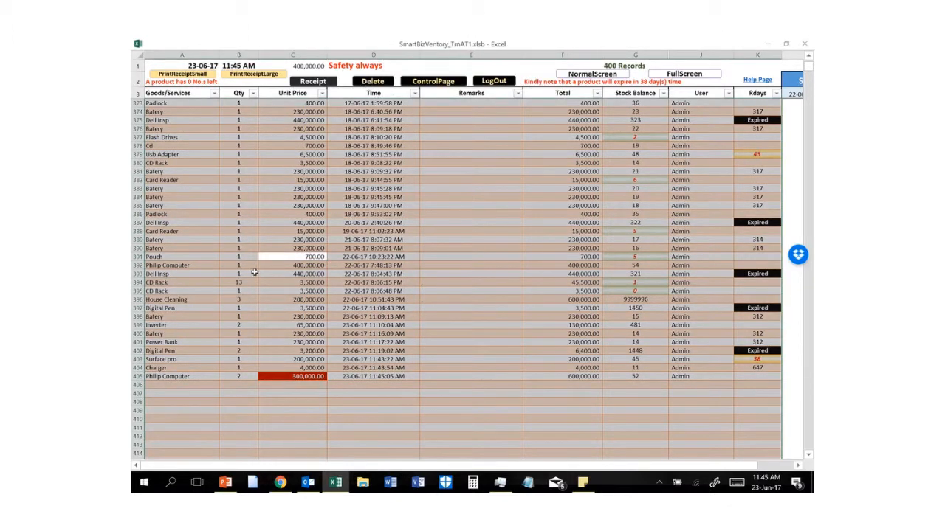
{"action": "left_click", "coordinate": [187, 386]}
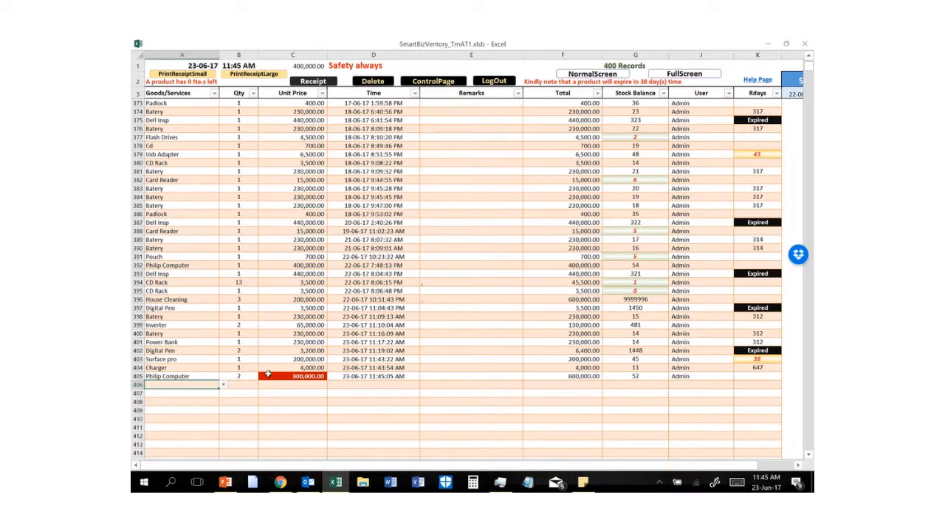
{"action": "left_click", "coordinate": [223, 385]}
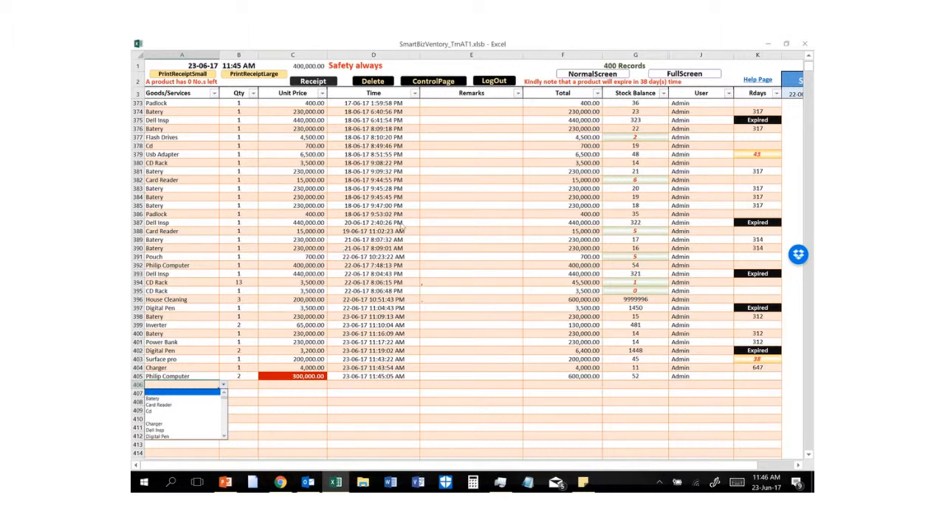
{"action": "key", "text": "Escape"}
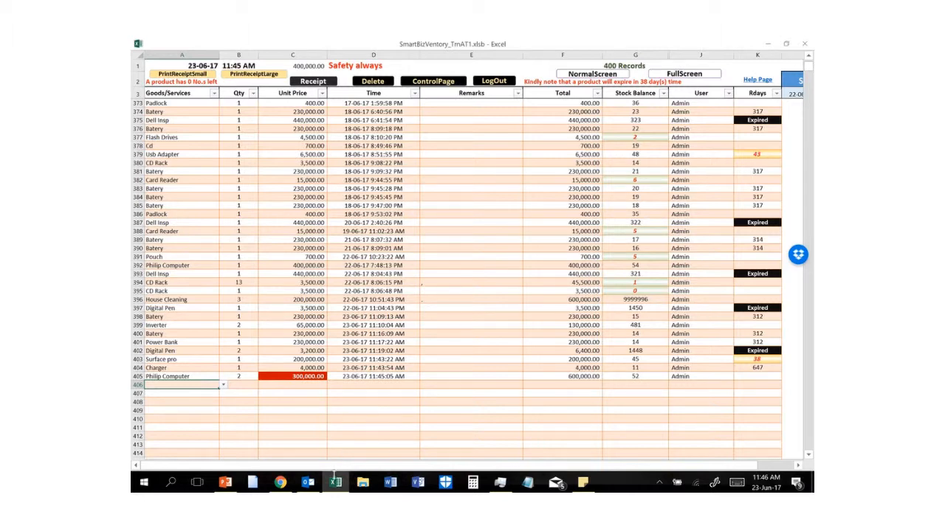
{"action": "left_click", "coordinate": [307, 484]}
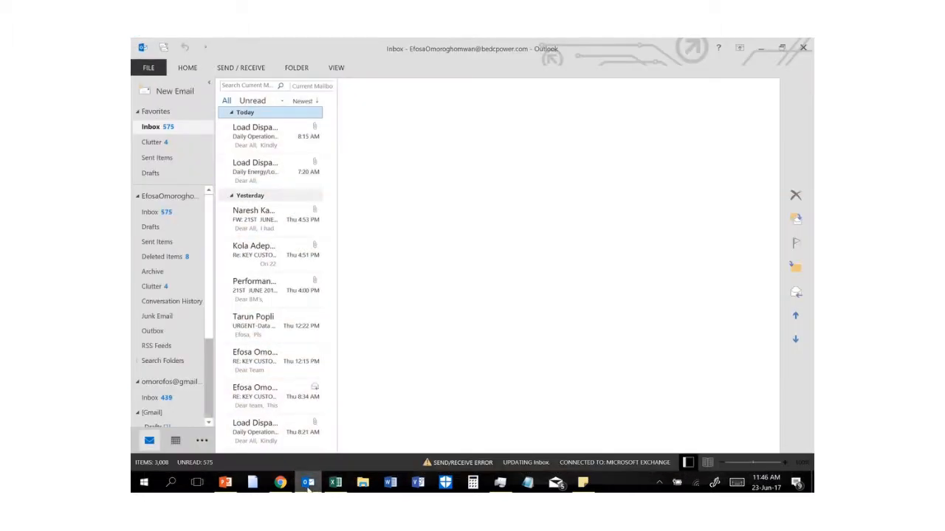
{"action": "left_click", "coordinate": [309, 484]}
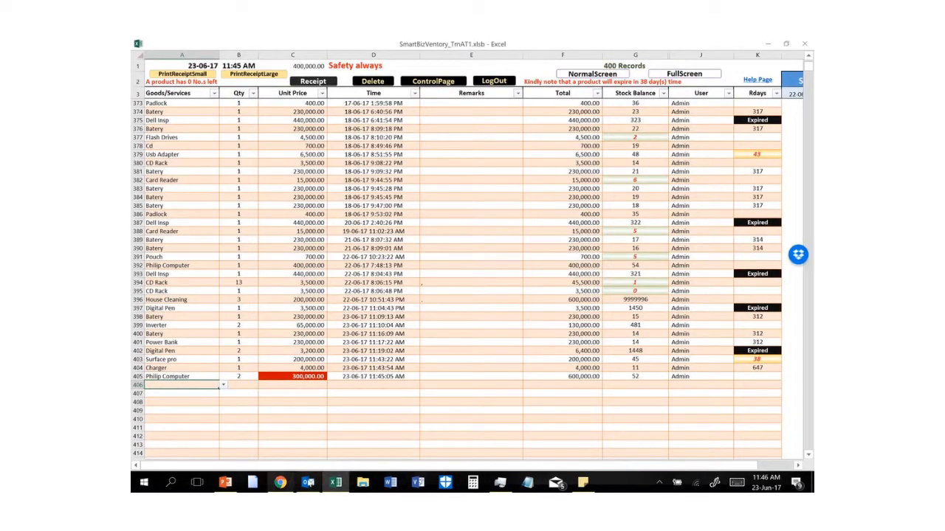
Switch to Task Manager and force Microsoft Excel to end while the workbook is still open
{"action": "left_click", "coordinate": [499, 483]}
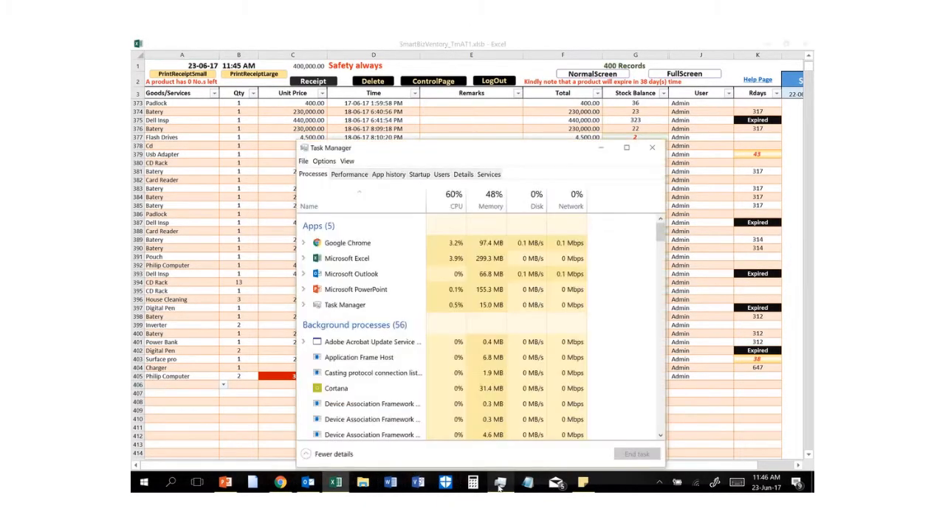
{"action": "left_click", "coordinate": [362, 261]}
{"action": "left_click", "coordinate": [636, 452]}
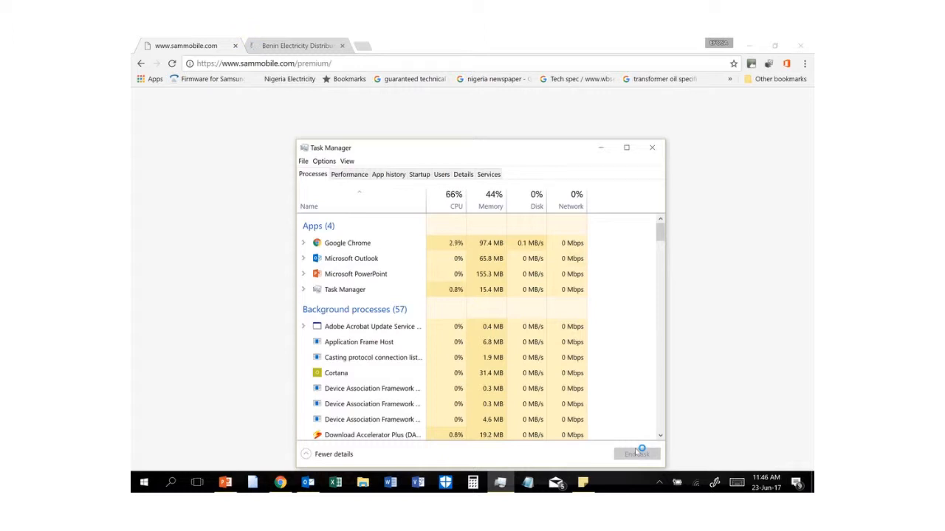
{"action": "left_click", "coordinate": [743, 336]}
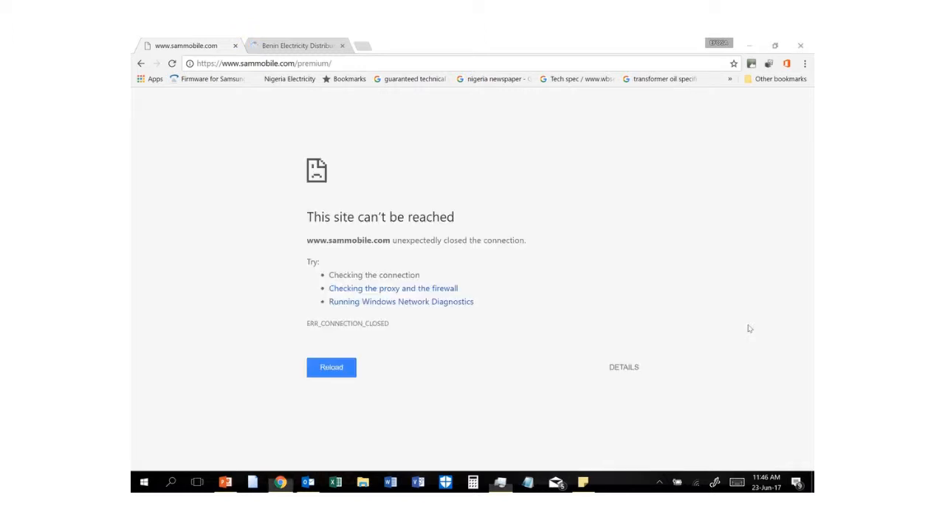
Reopen SmartBizVentory_TrnAT1.xlsb in Excel from the recent files and acknowledge the welcome message
{"action": "left_click", "coordinate": [334, 484]}
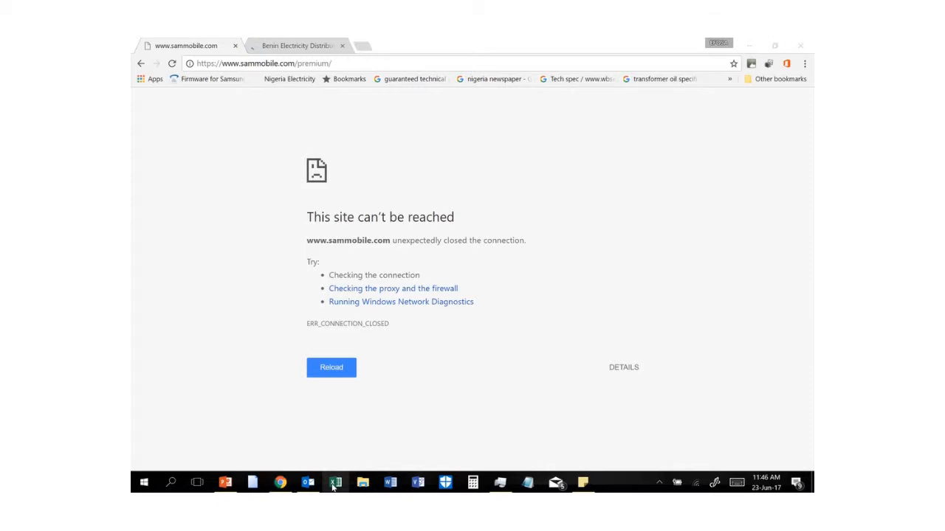
{"action": "right_click", "coordinate": [334, 484]}
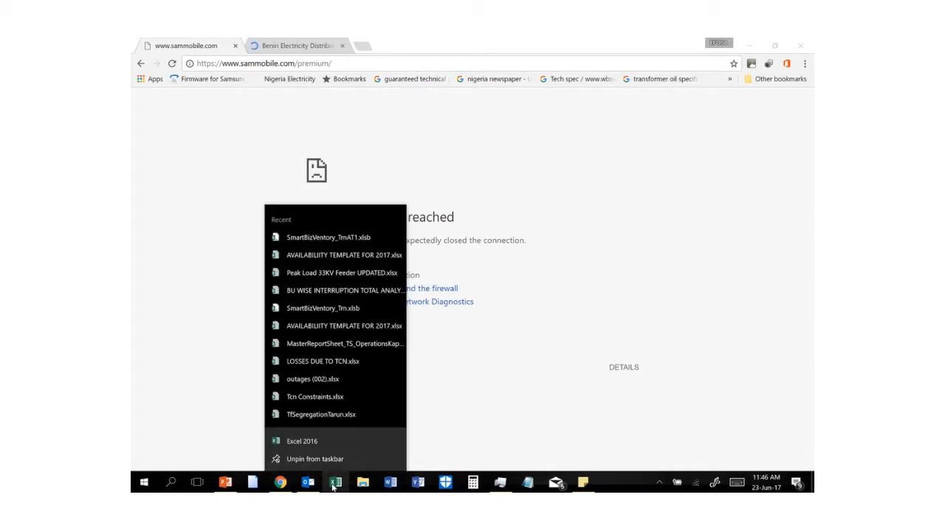
{"action": "left_click", "coordinate": [327, 240]}
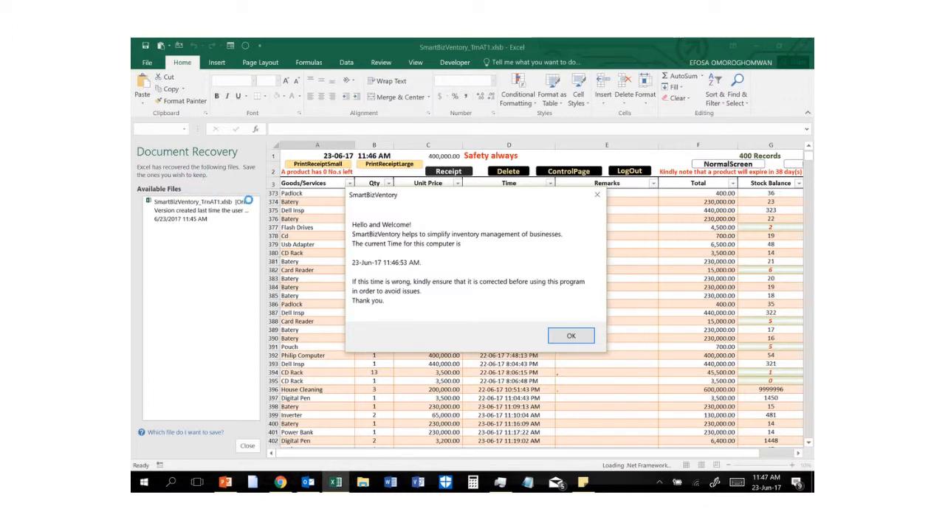
{"action": "left_click", "coordinate": [572, 336]}
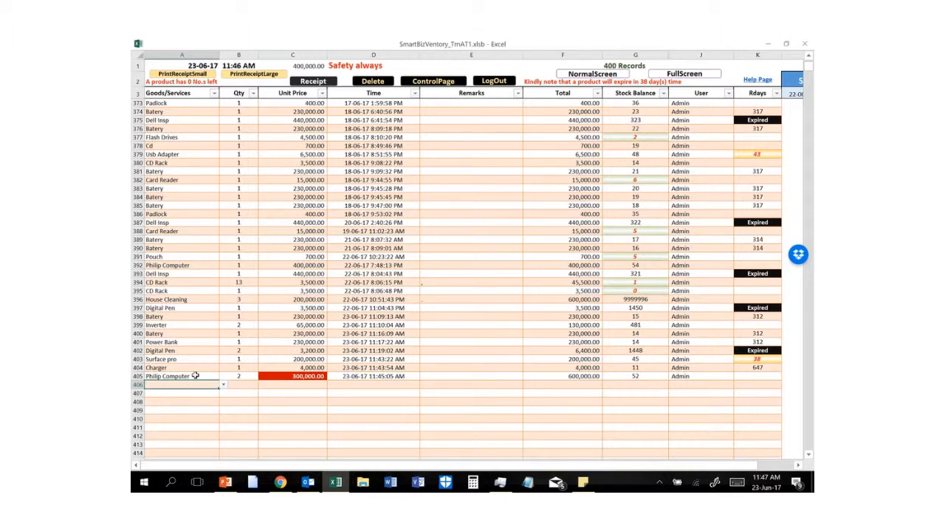
Close the SmartBizVentory_TrnAT1.xlsb workbook and acknowledge the goodbye message
{"action": "left_click", "coordinate": [803, 46]}
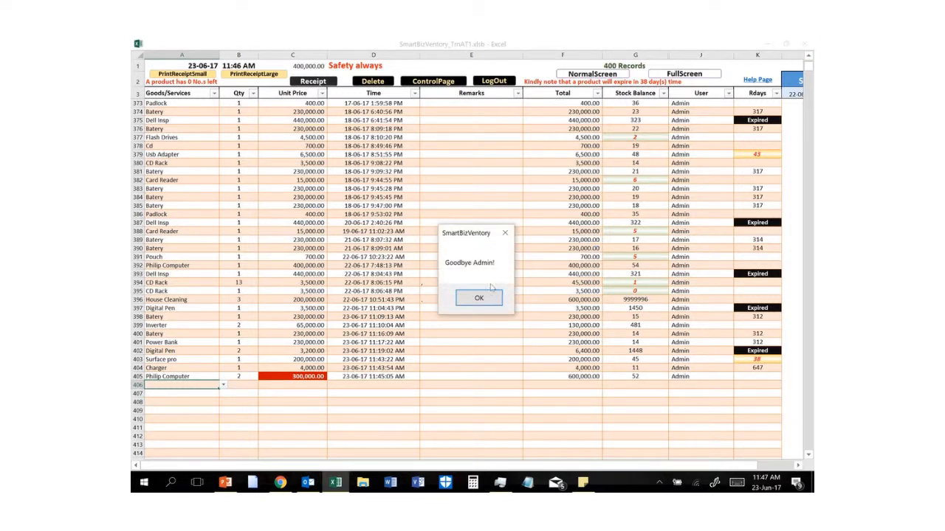
{"action": "left_click", "coordinate": [476, 297]}
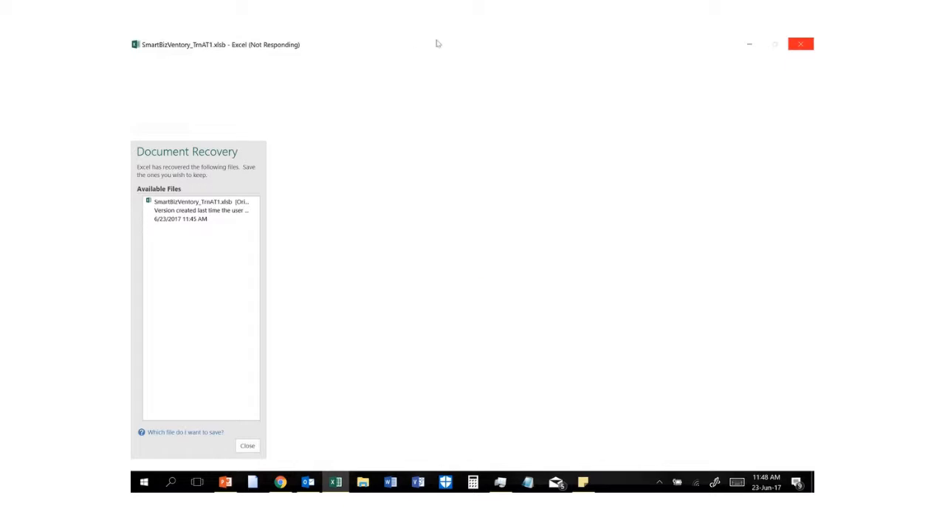
Open the Control Page from the workbook's Transactions Page
{"action": "mouse_move", "coordinate": [473, 42]}
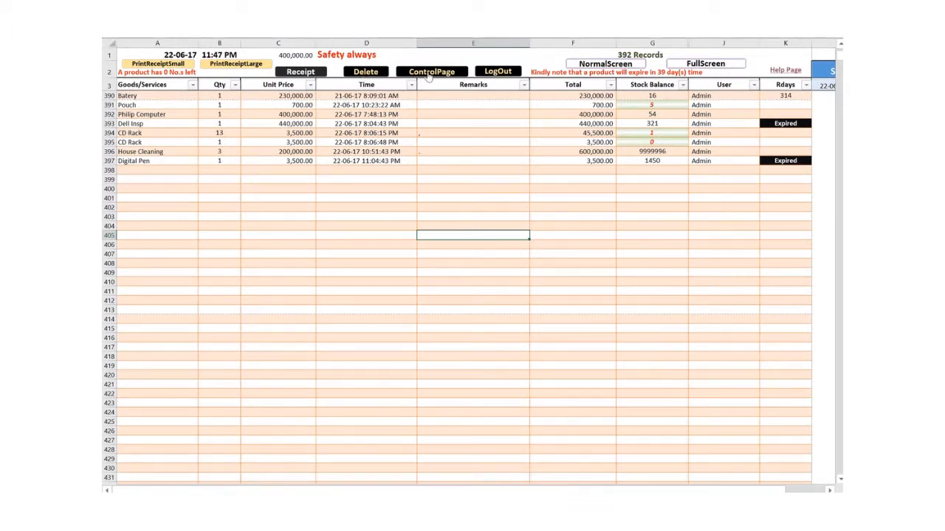
{"action": "left_click", "coordinate": [428, 72]}
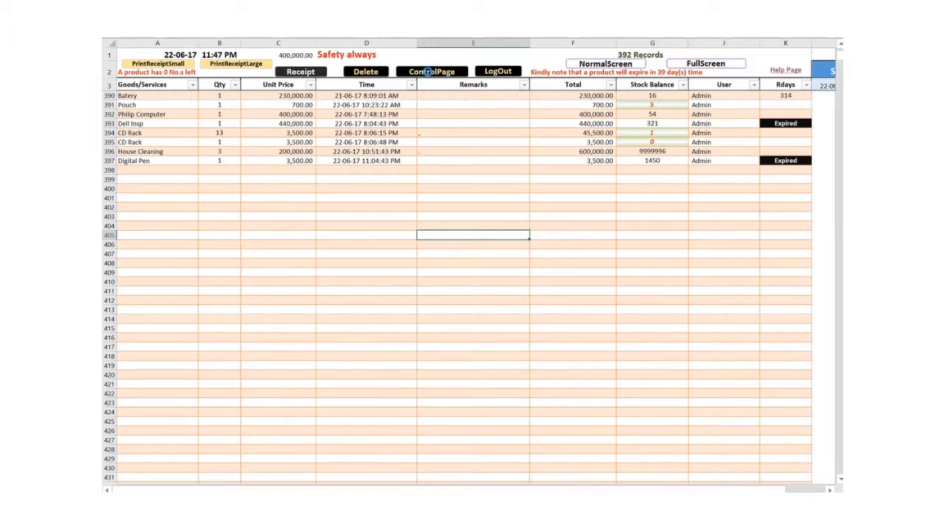